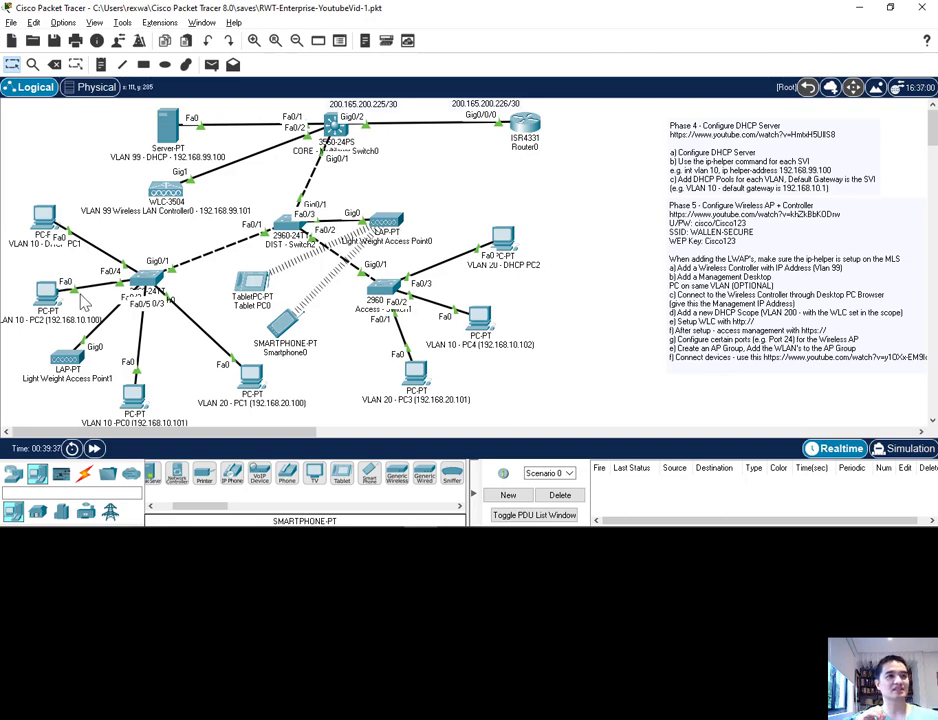
Shift the Phase 1, Phase 2 and Phase 3 notes to the right on the canvas so they line up in one column.
drag(209, 436, 323, 441)
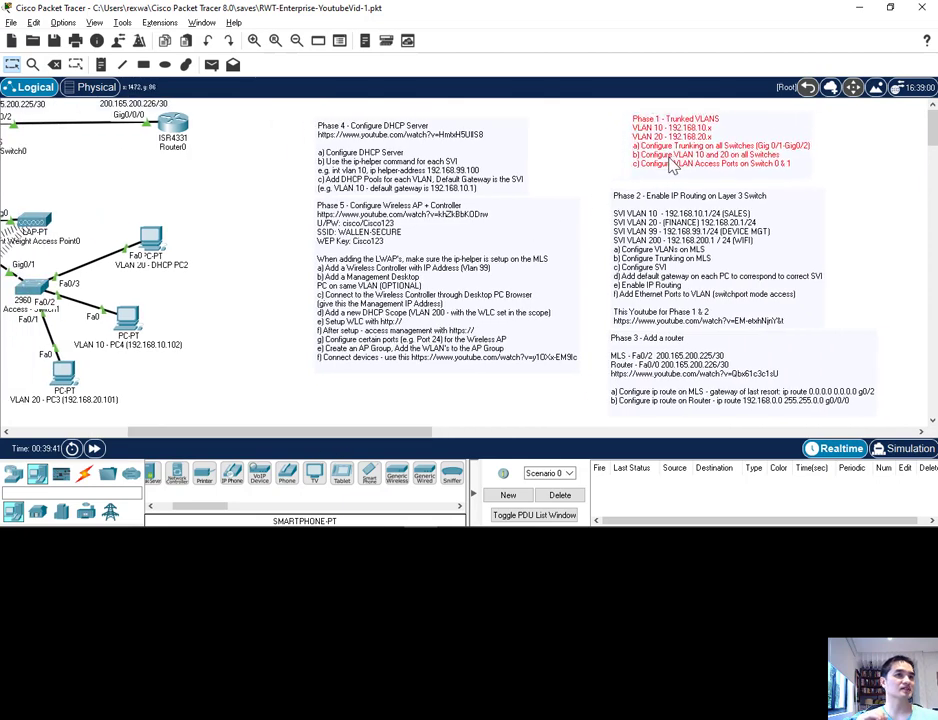
drag(669, 158, 695, 157)
drag(648, 231, 690, 227)
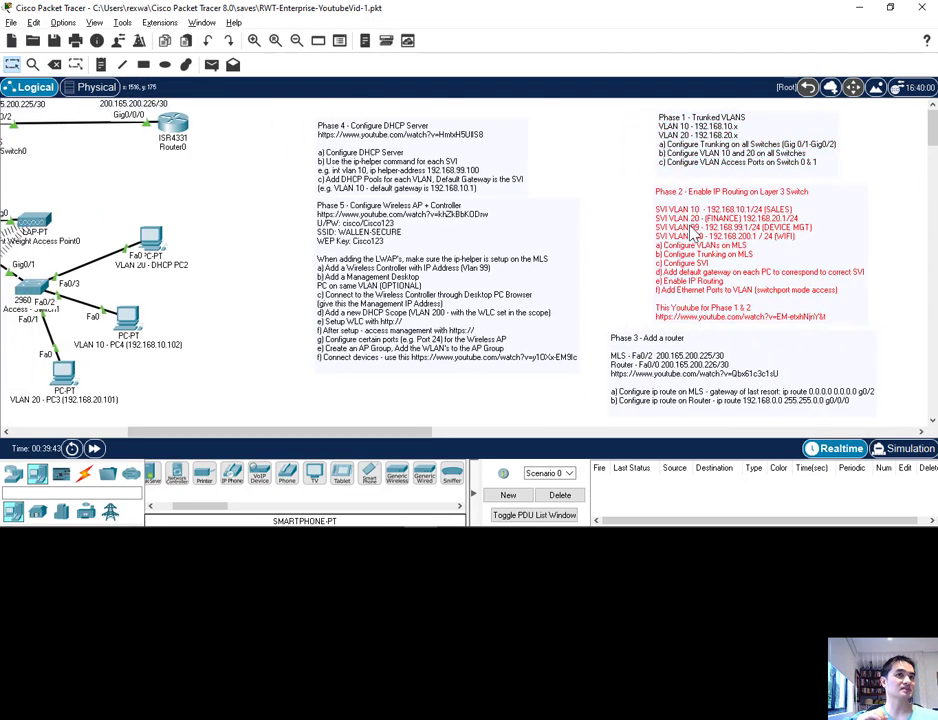
drag(658, 350, 702, 348)
Move the Phase 4 and Phase 5 notes rightward, close beside the Phase 1 to 3 notes.
drag(432, 150, 541, 142)
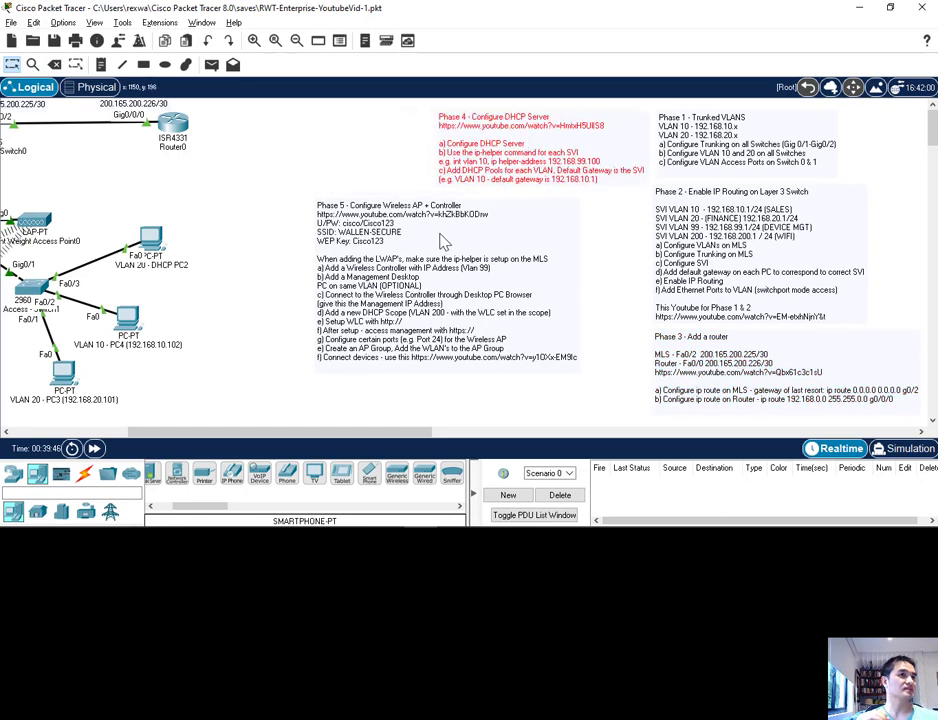
drag(447, 241, 513, 238)
drag(395, 245, 396, 245)
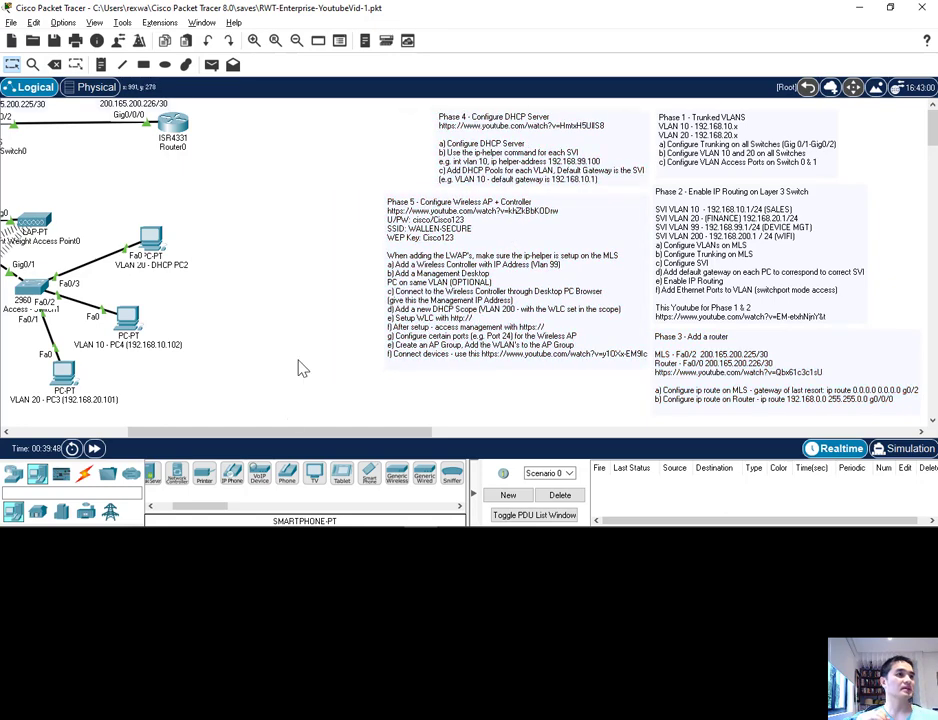
Add a canvas note reading "Phase 6 - NAT" below the Phase 5 note.
drag(291, 436, 195, 436)
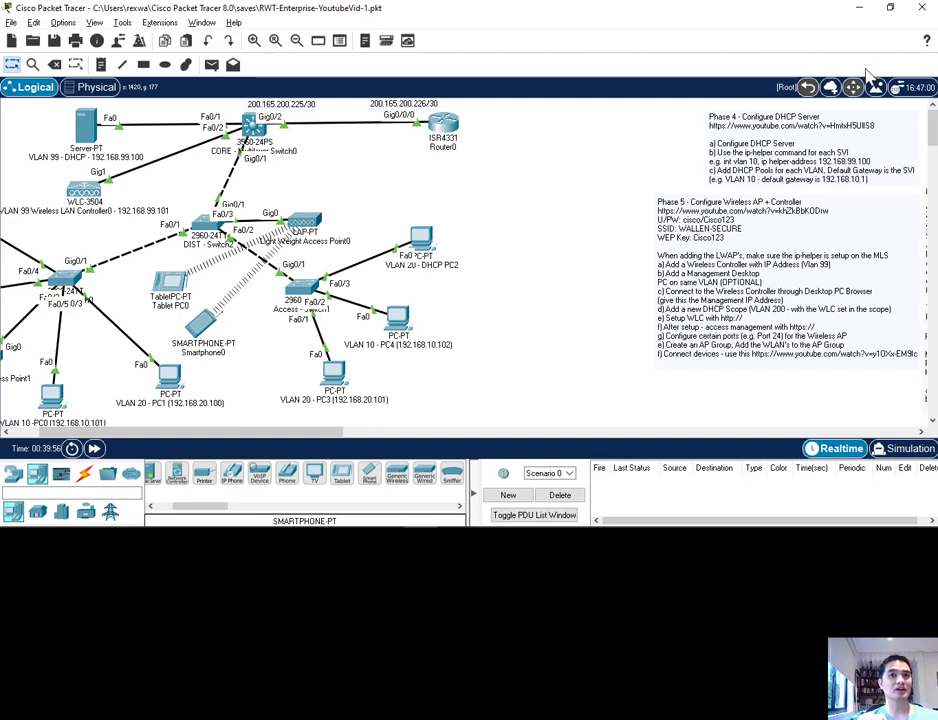
drag(934, 139, 933, 136)
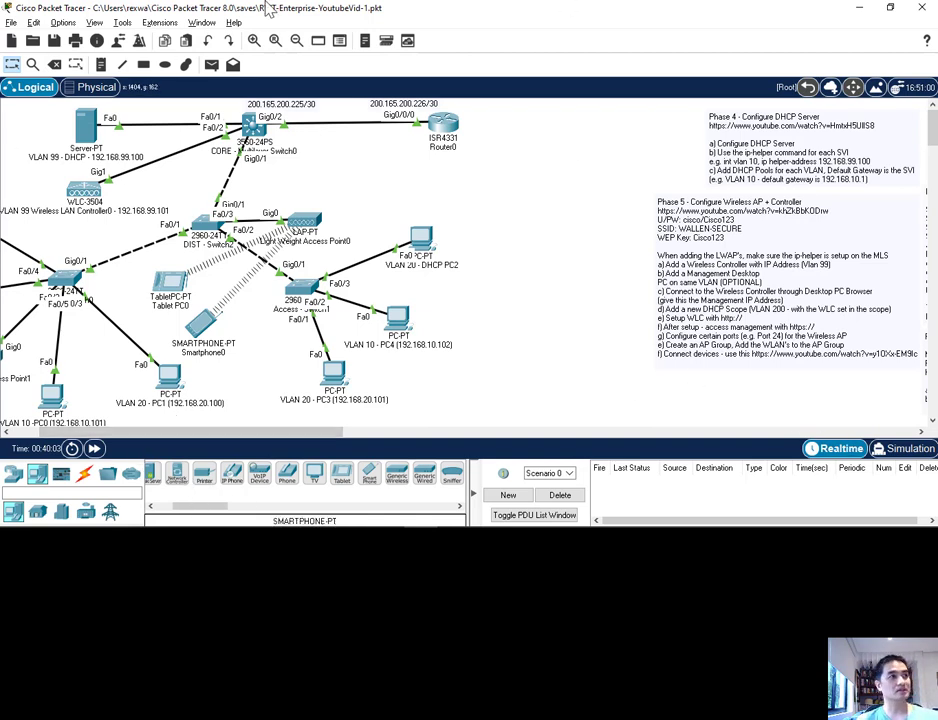
click(101, 64)
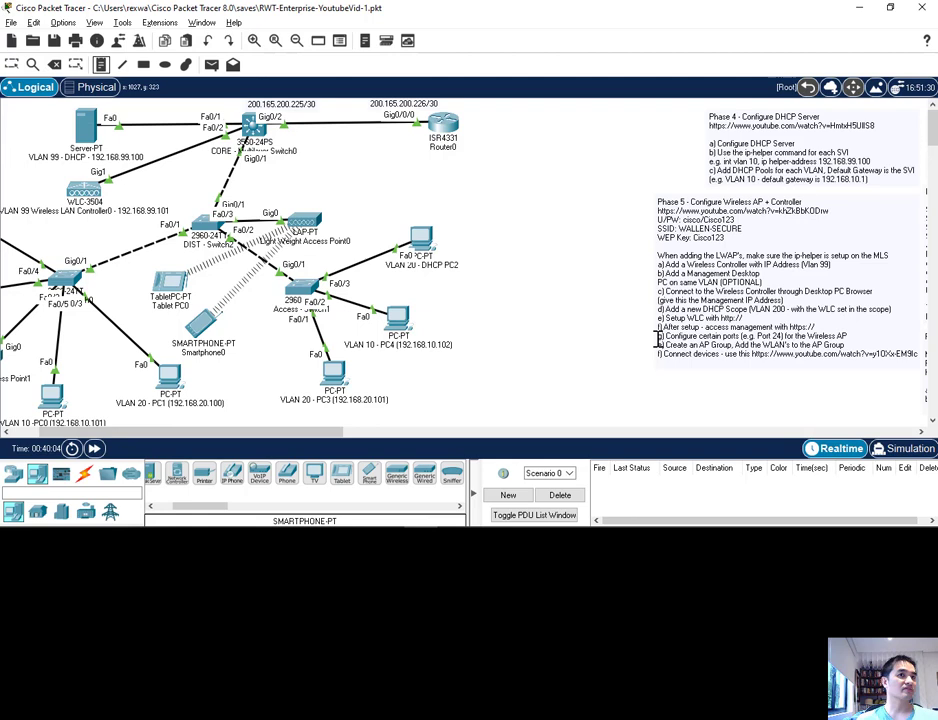
click(658, 393)
text(Phase 6 - NAT)
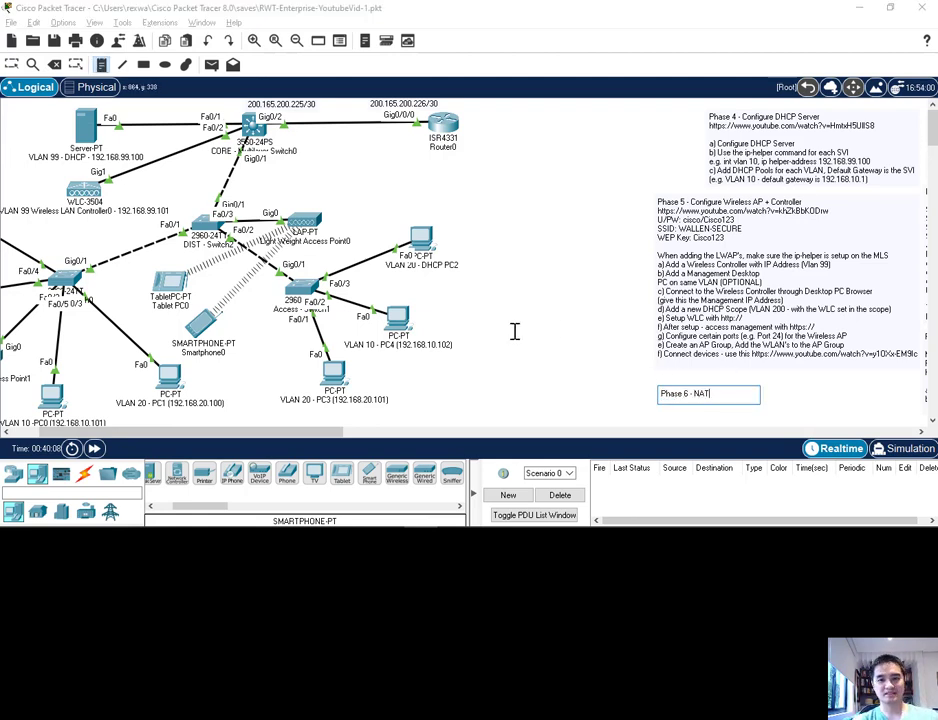
key(Return)
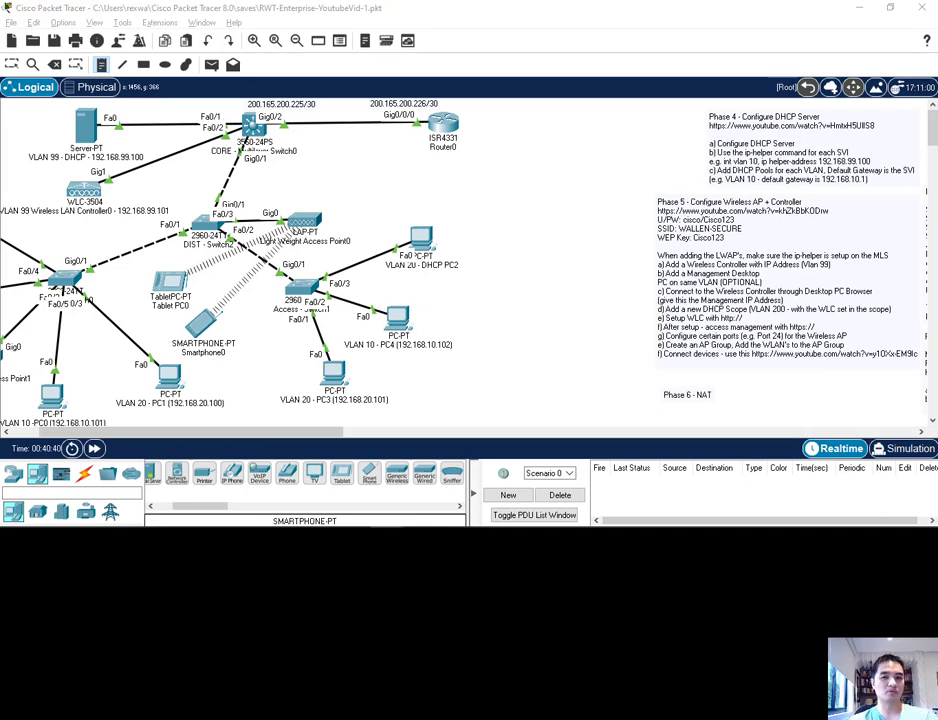
Extend the Phase 6 note with tasks a to f, from adding a 10.x.x.x / 8 network through the cloud to setting up NAT on the Router.
double_click(652, 390)
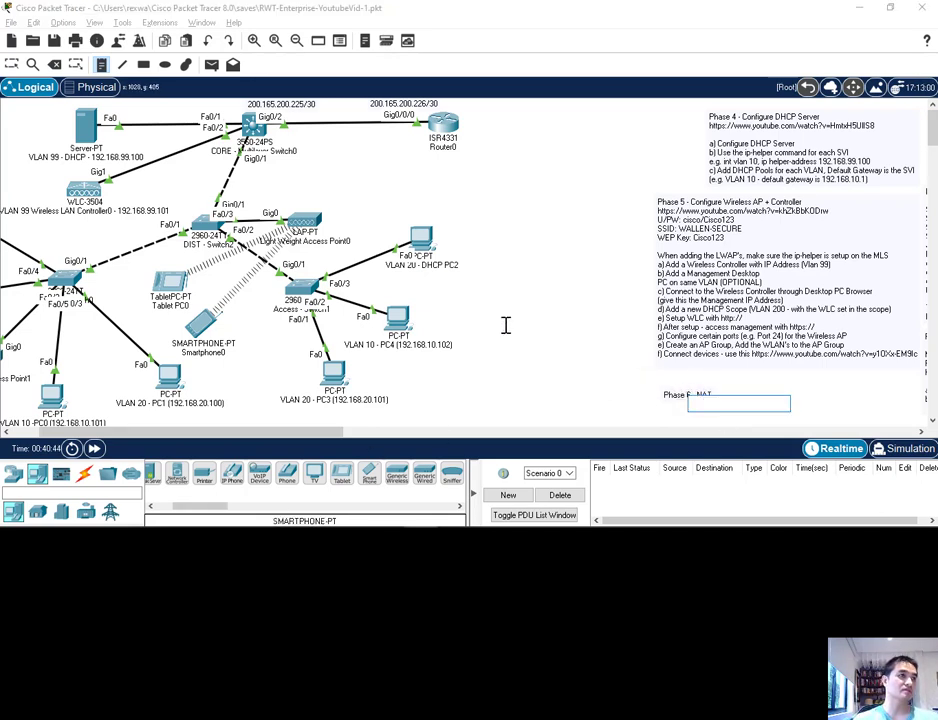
click(358, 230)
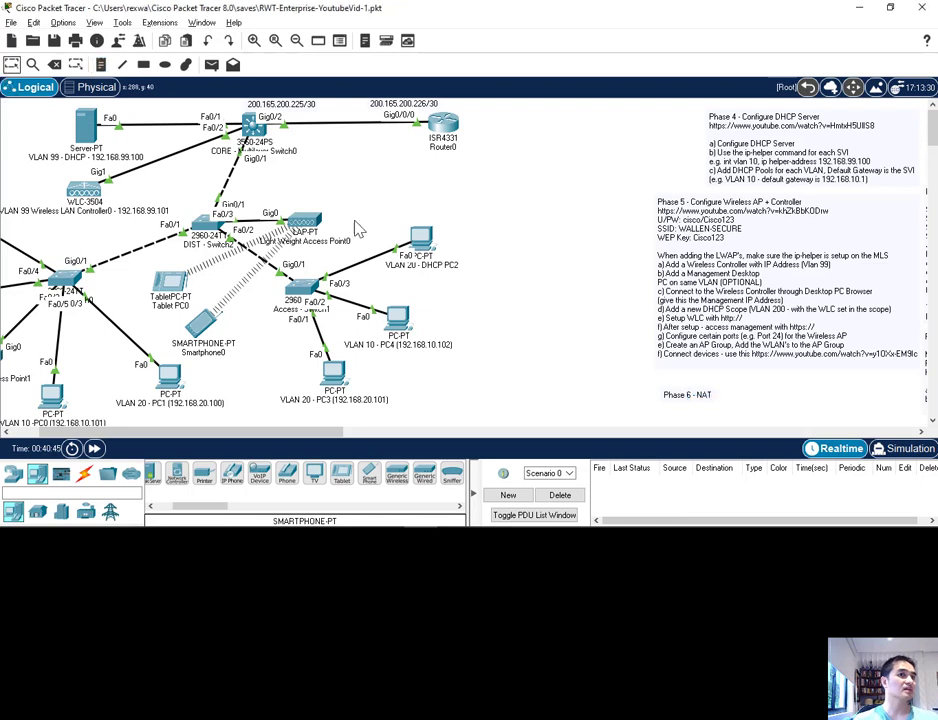
double_click(703, 394)
key(Return)
key(Return)
text(a) Add a network that goes through the cloud (10.x.x.x / 8) b) Add the Modem4 to Eth6 on the Cloud c) Setup each server on the 10.x.x.x network d) Configure routing on the MLS e) Configure routing on the Router f) Setup NAT on the Router)
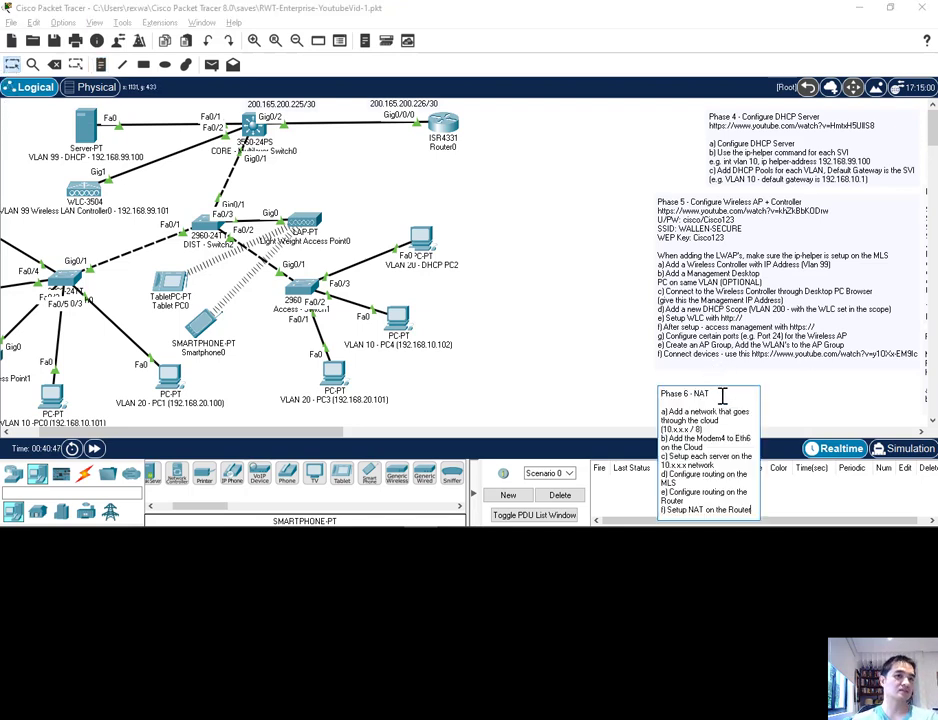
click(615, 331)
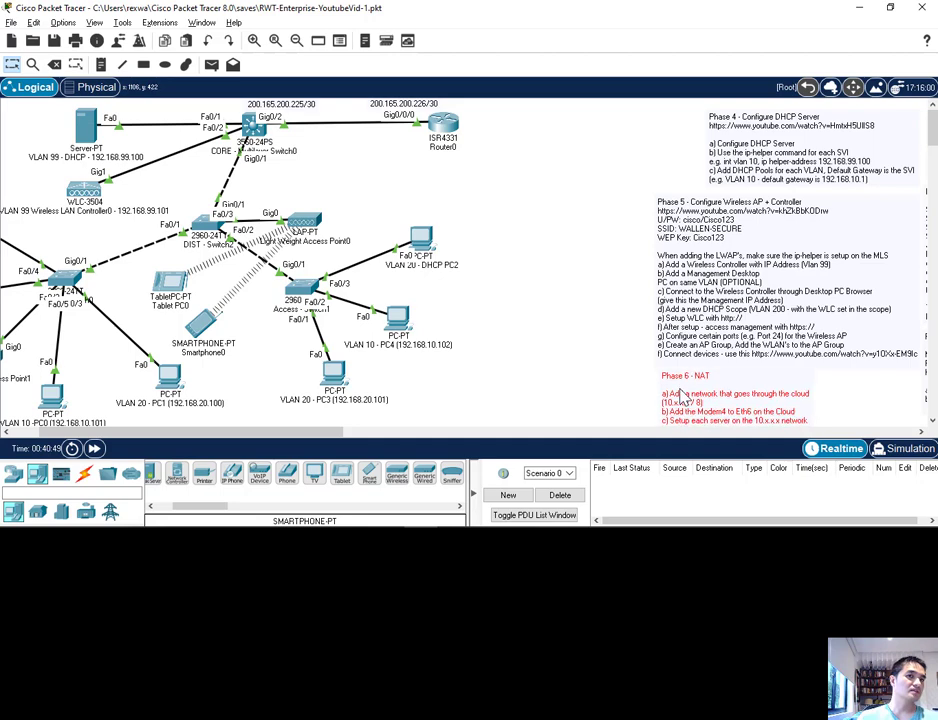
Rearrange the notes so Phase 6 - NAT sits above Phase 5 and Phase 4 sits below it.
drag(714, 313, 720, 310)
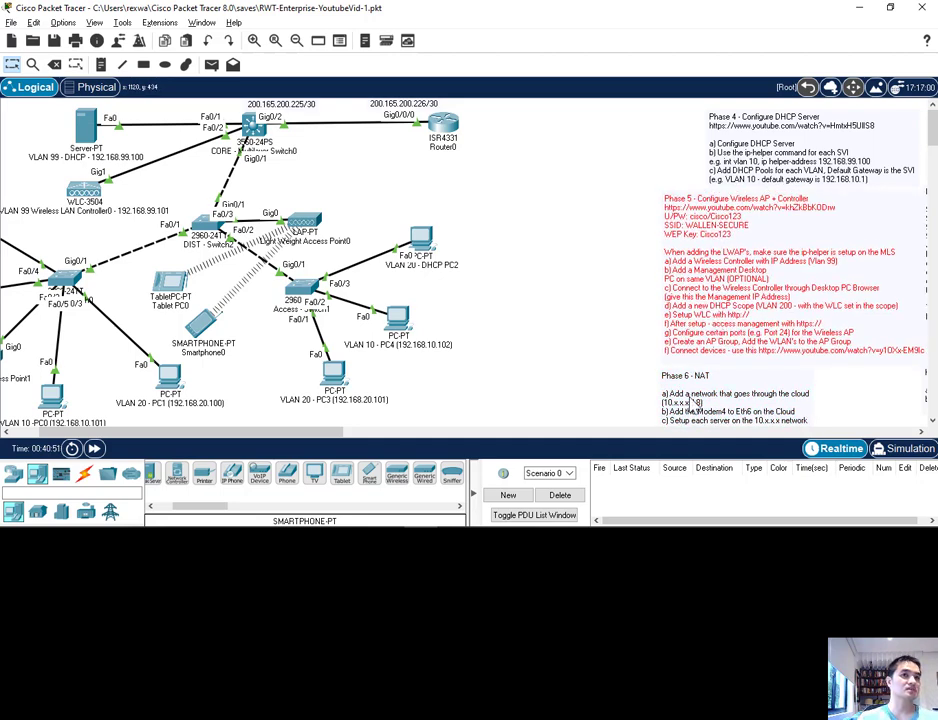
drag(325, 434, 228, 196)
drag(427, 140, 379, 388)
drag(262, 189, 421, 134)
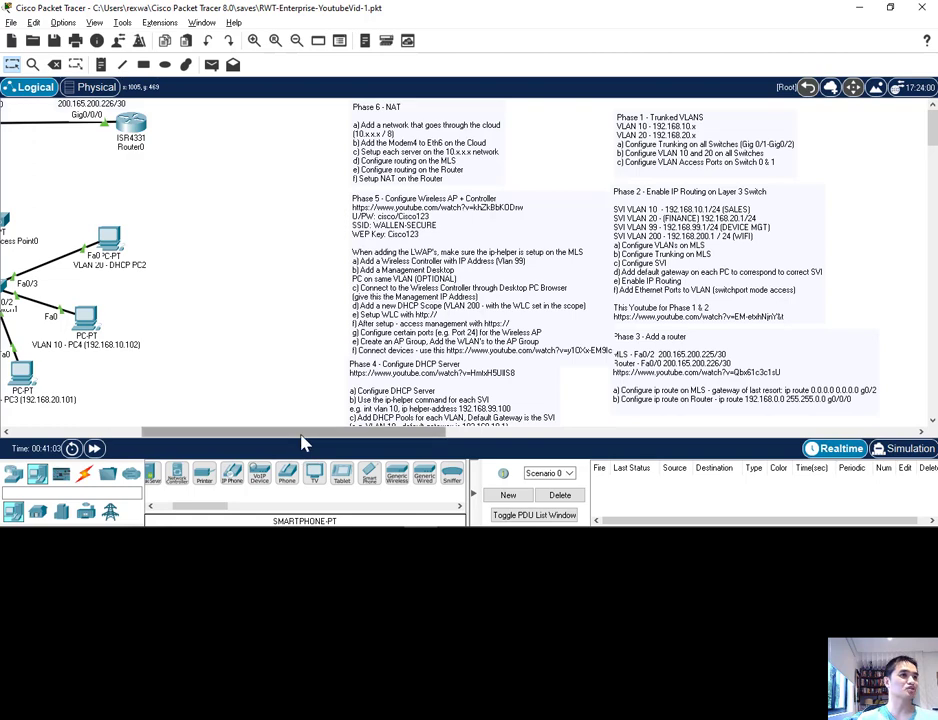
Place a DSL modem to the right of Router0 and a PT-Cloud below the modem.
drag(304, 432, 173, 437)
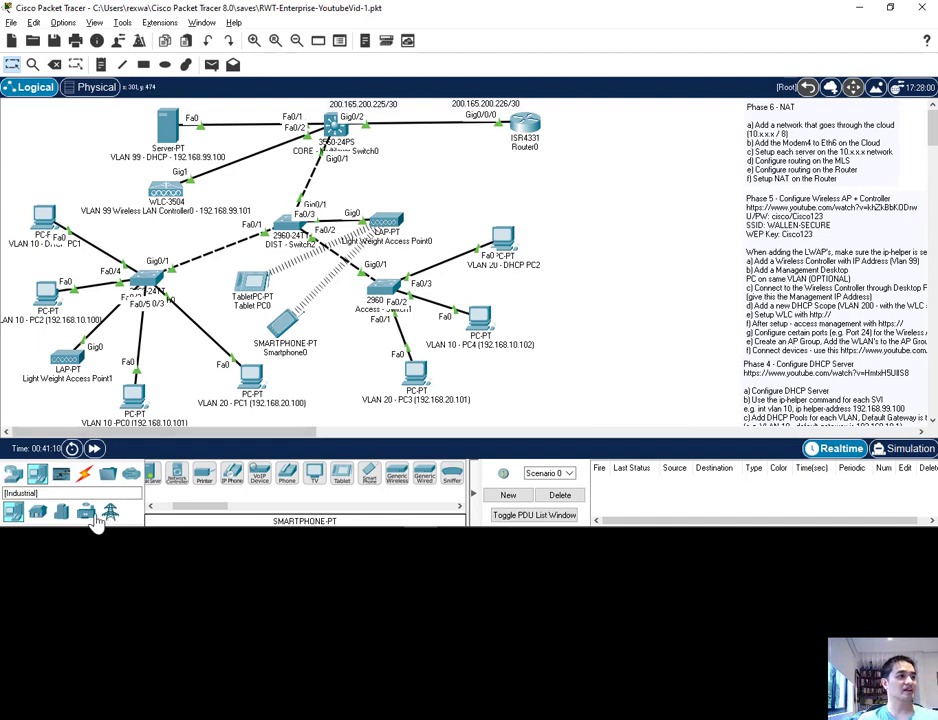
click(13, 476)
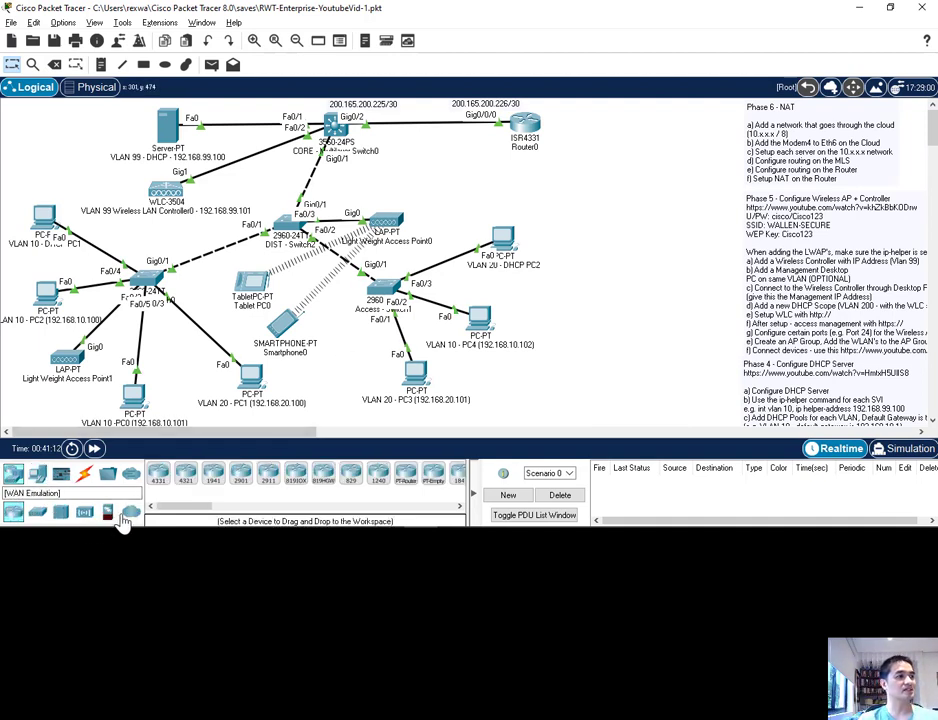
click(124, 520)
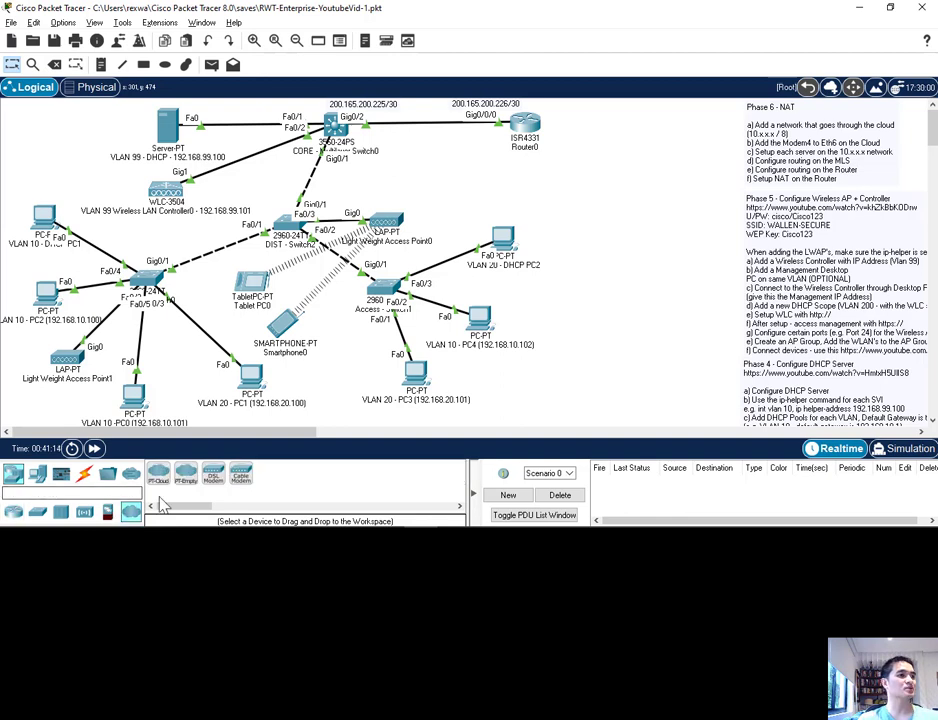
click(213, 476)
click(597, 150)
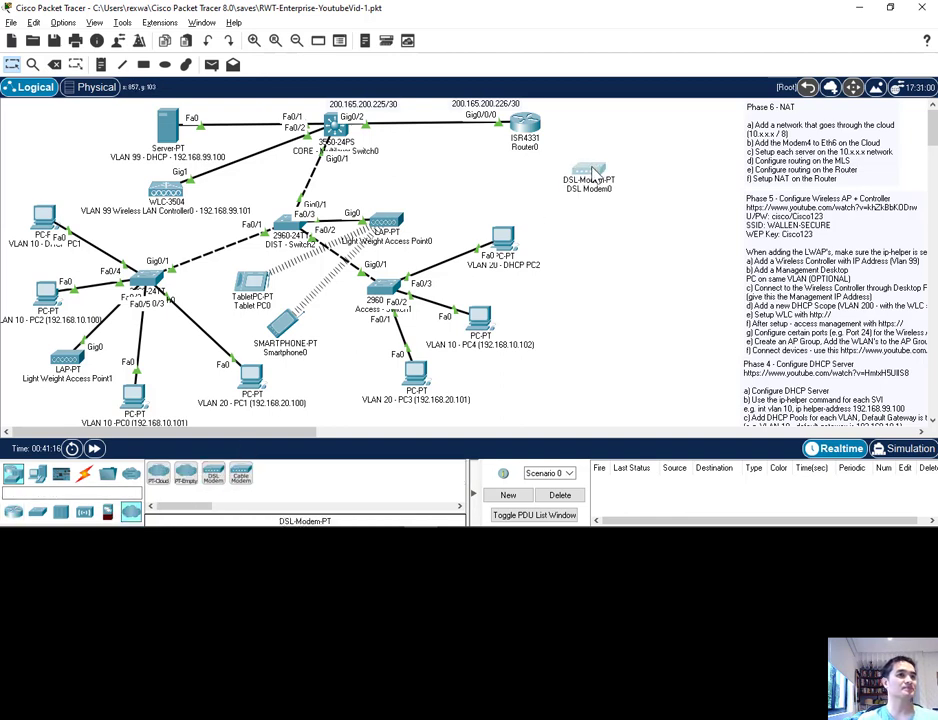
click(158, 472)
click(594, 208)
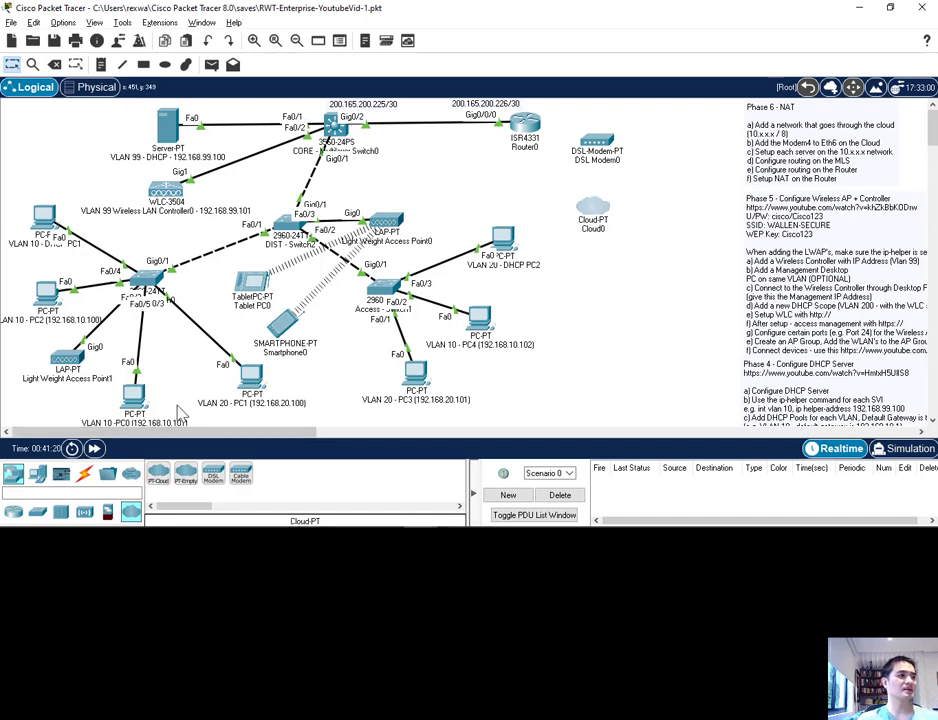
Add a 2960-24TT switch below the DSL modem and move the cloud beside the modem.
click(37, 512)
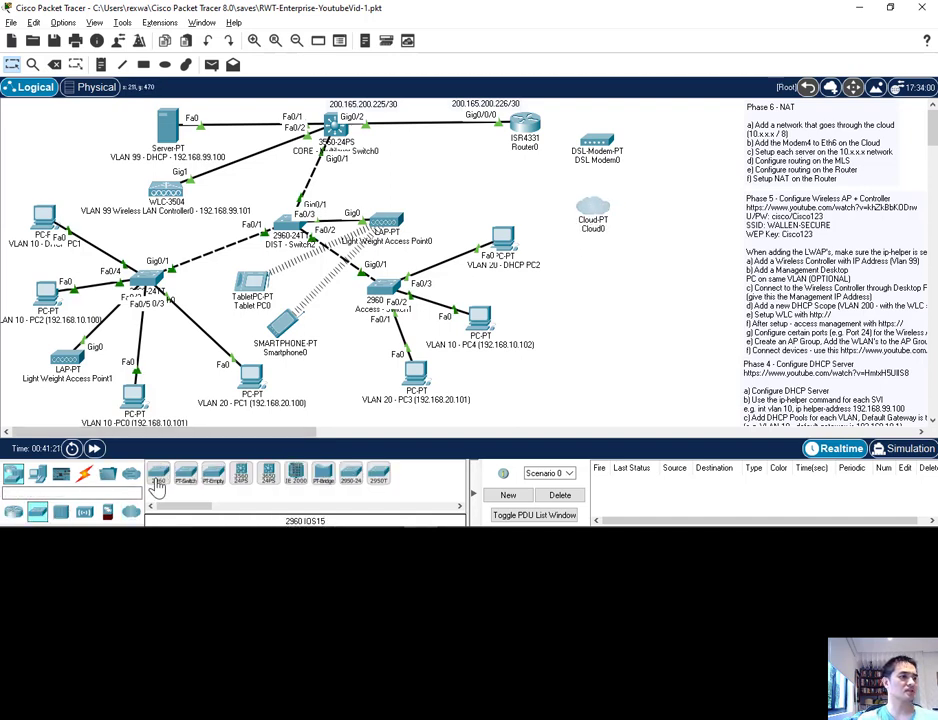
click(240, 473)
click(592, 256)
drag(598, 222, 676, 155)
drag(570, 262, 606, 218)
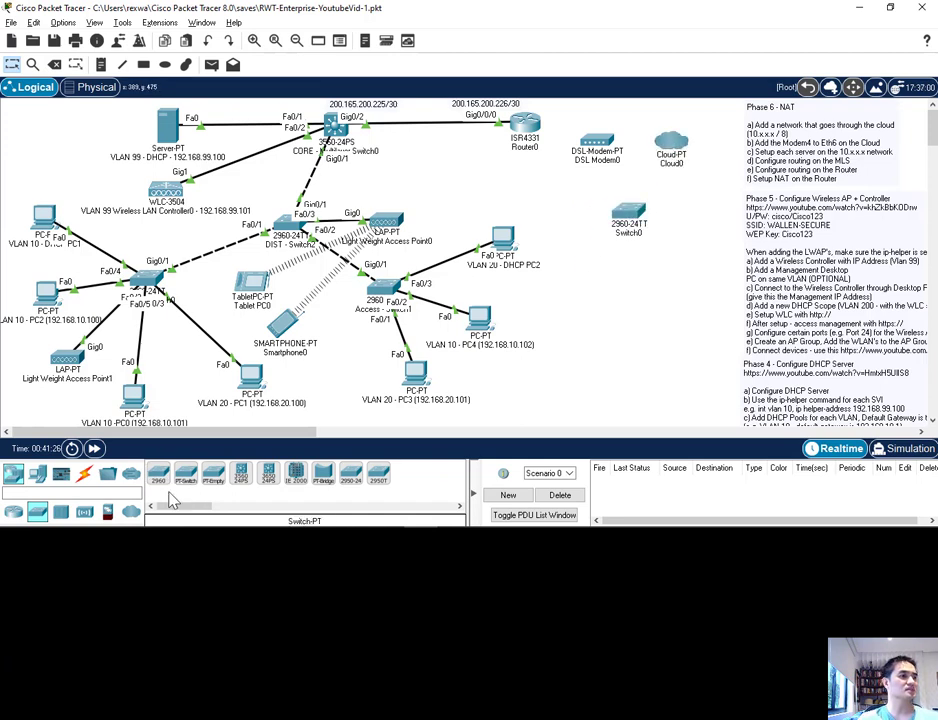
Place two Server-PT devices side by side below the new 2960 switch.
click(37, 474)
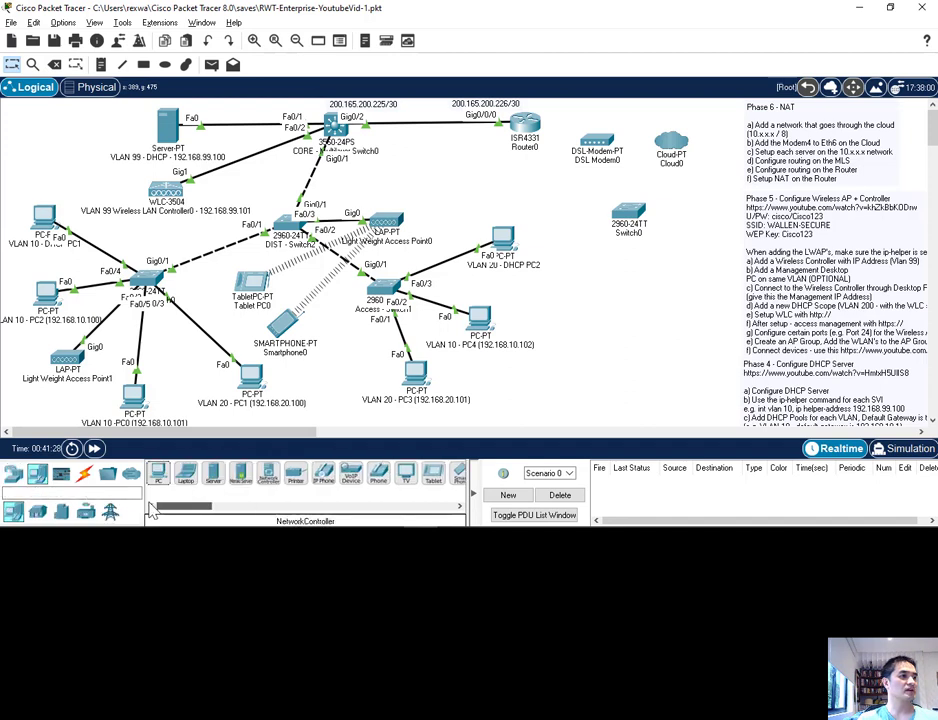
drag(192, 510, 178, 510)
click(213, 474)
click(584, 288)
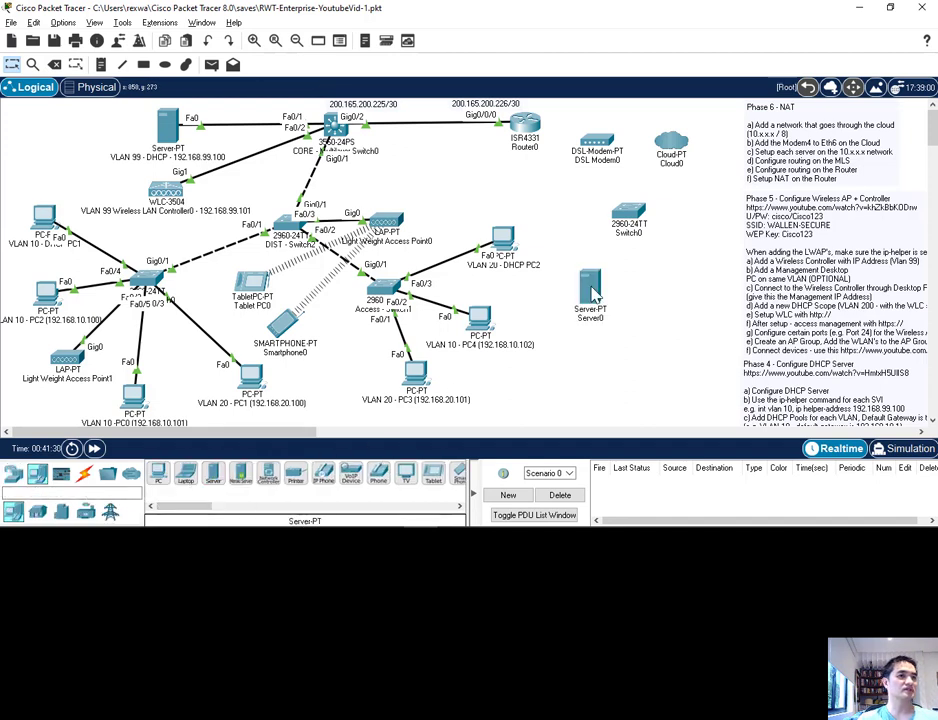
click(213, 474)
click(651, 288)
drag(653, 294, 662, 292)
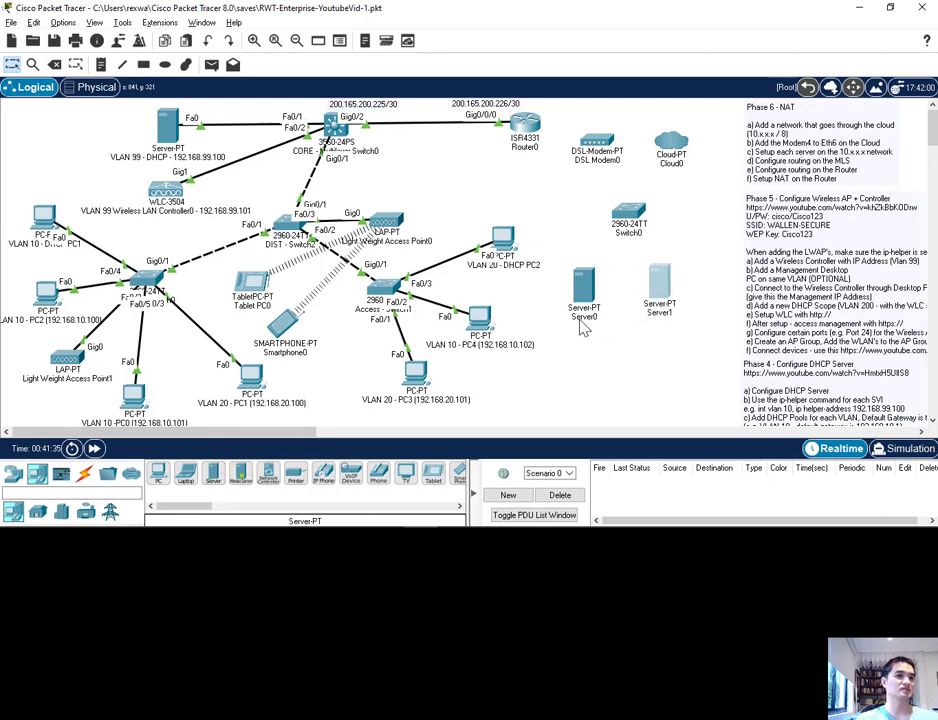
Rename Server0 as "Google (10.0.0.120/8)" and nudge it slightly left.
click(584, 318)
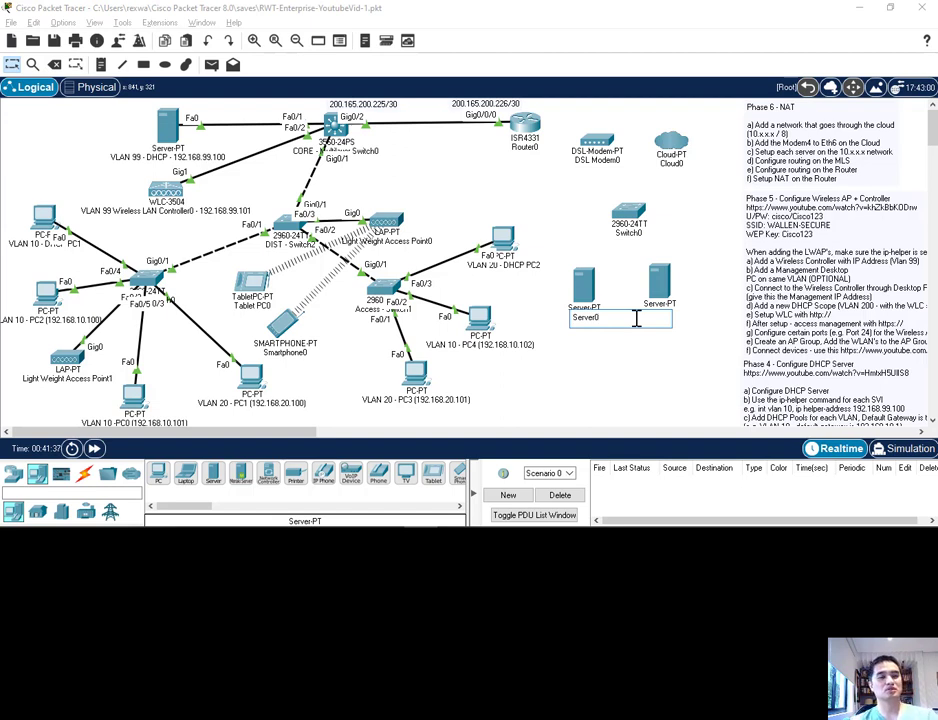
text(Google ()
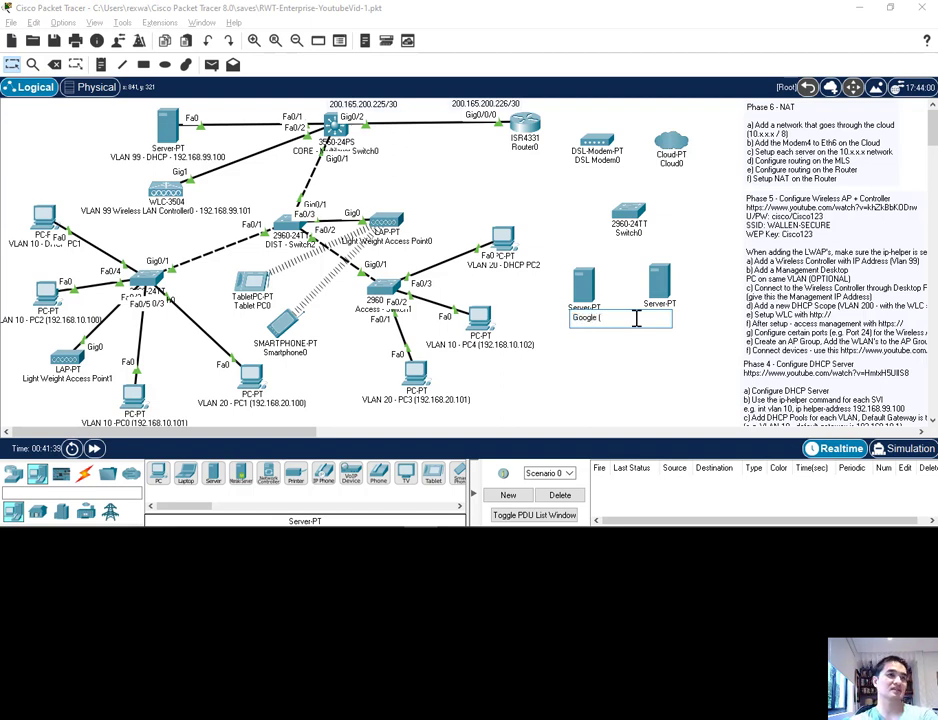
text(10.0)
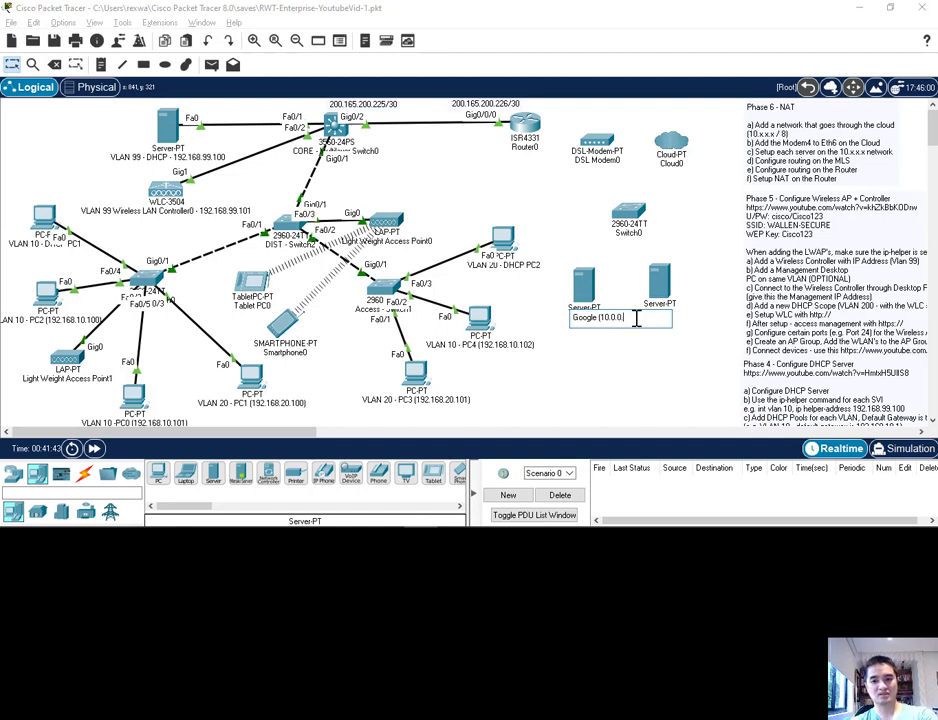
text(.0.120))
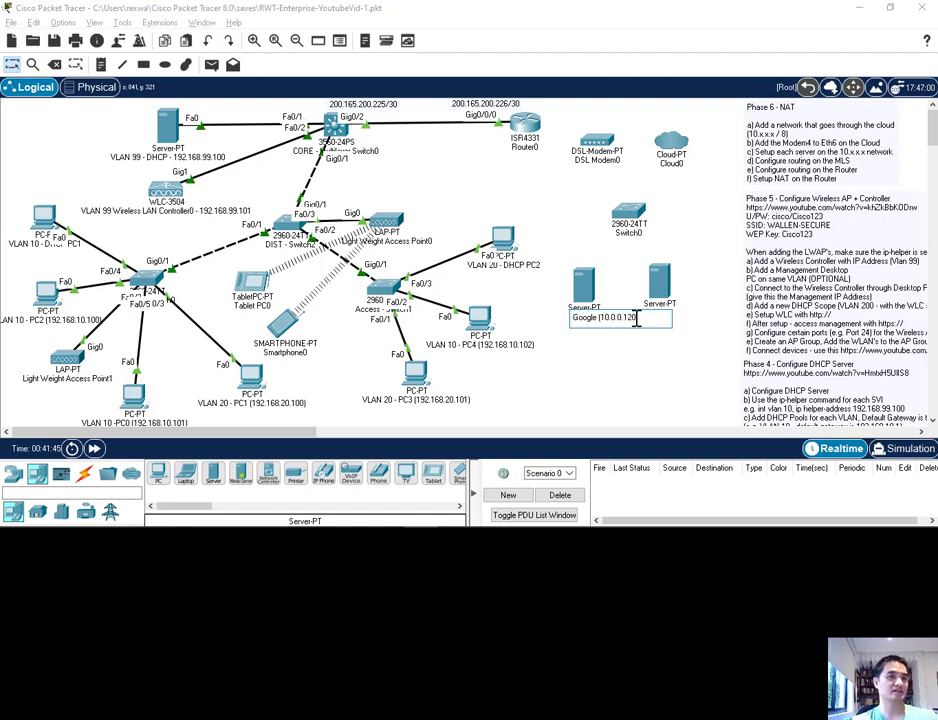
click(607, 412)
drag(590, 301, 580, 303)
Rename Server1 as "Youtube (10.0.0.130/8)" and position it slightly lower and to the right, clear of the Google server.
drag(672, 297, 678, 322)
click(667, 339)
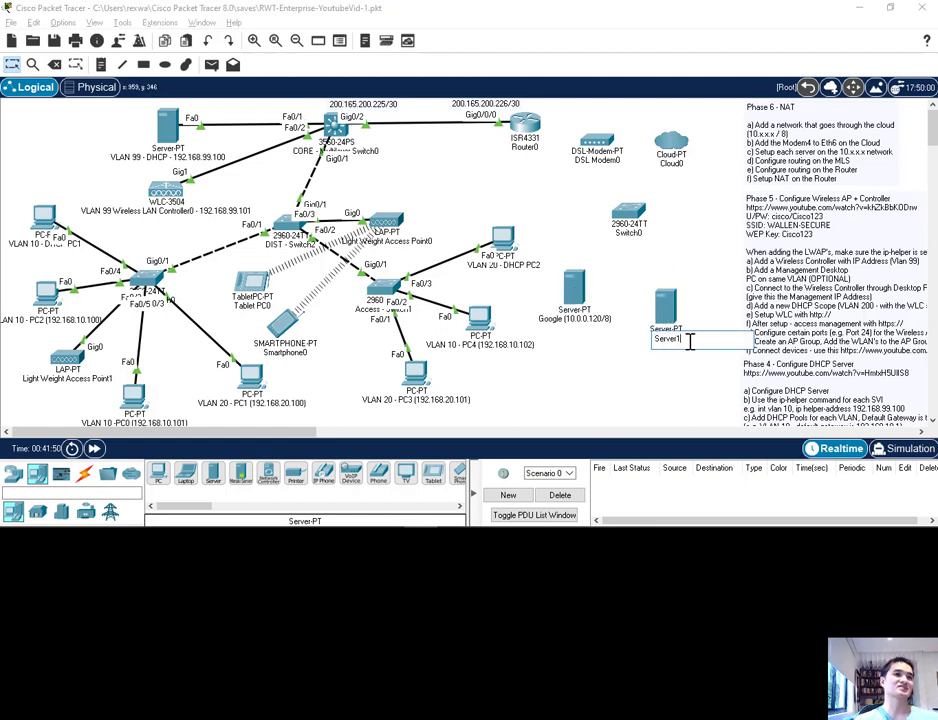
double_click(689, 341)
text(Youtu)
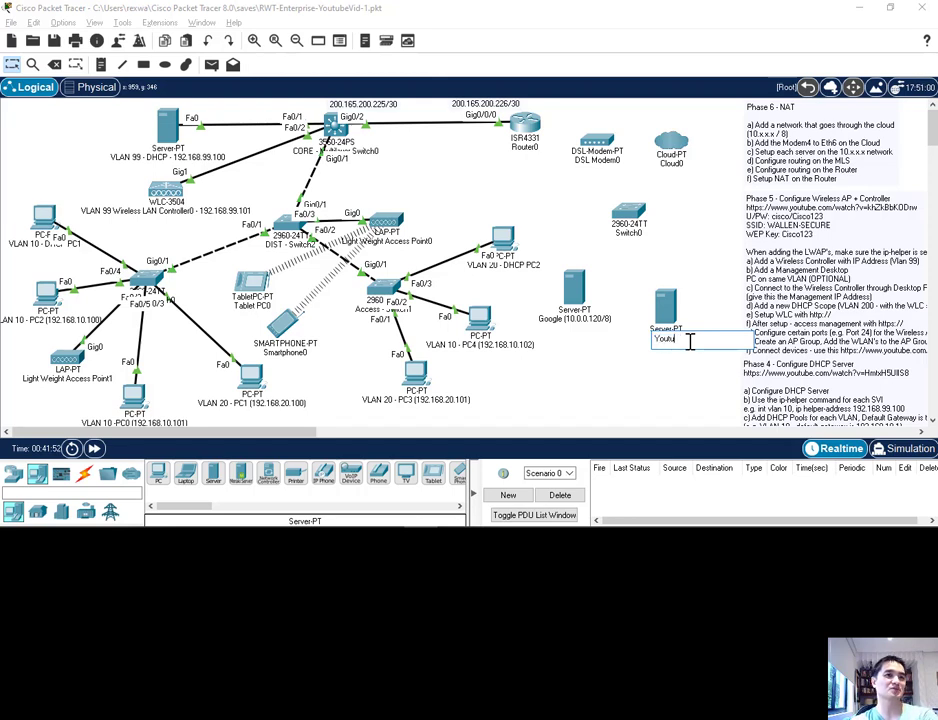
text(be (10.0.0)
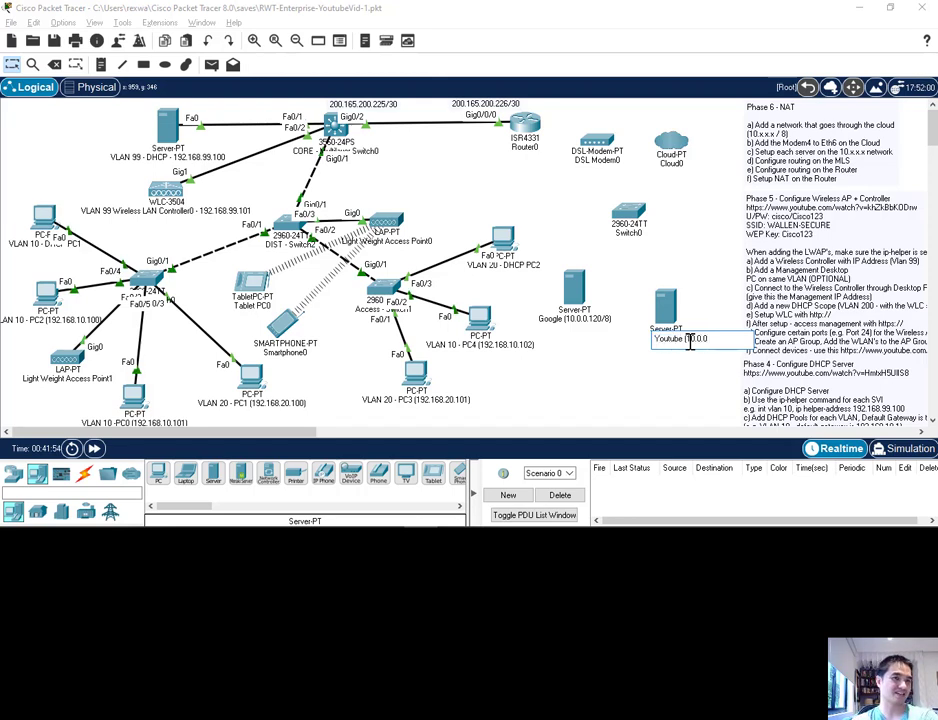
text(.130/8))
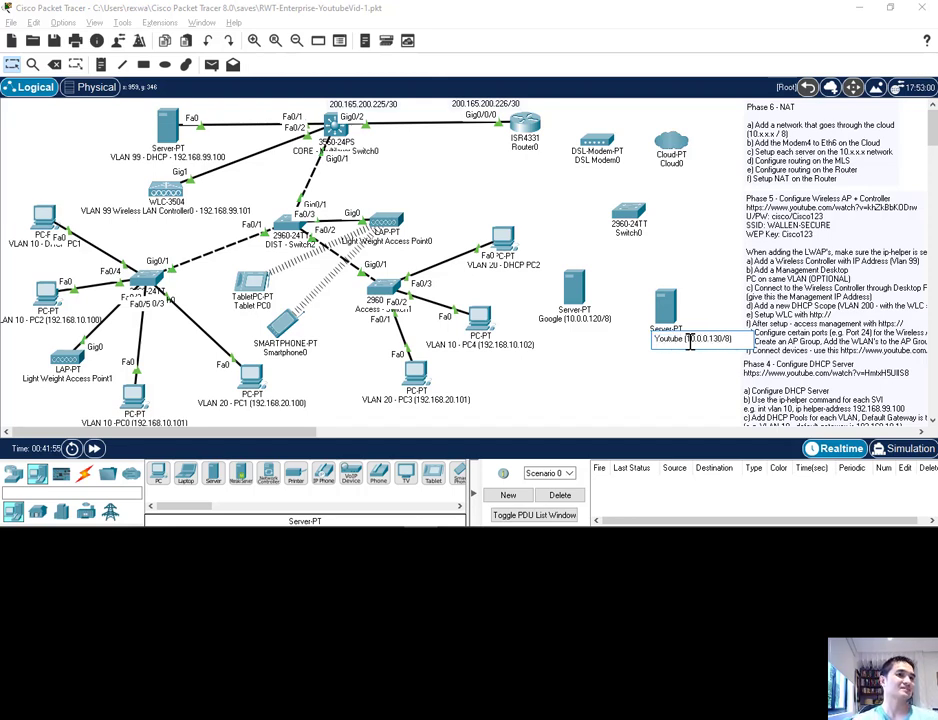
key(Return)
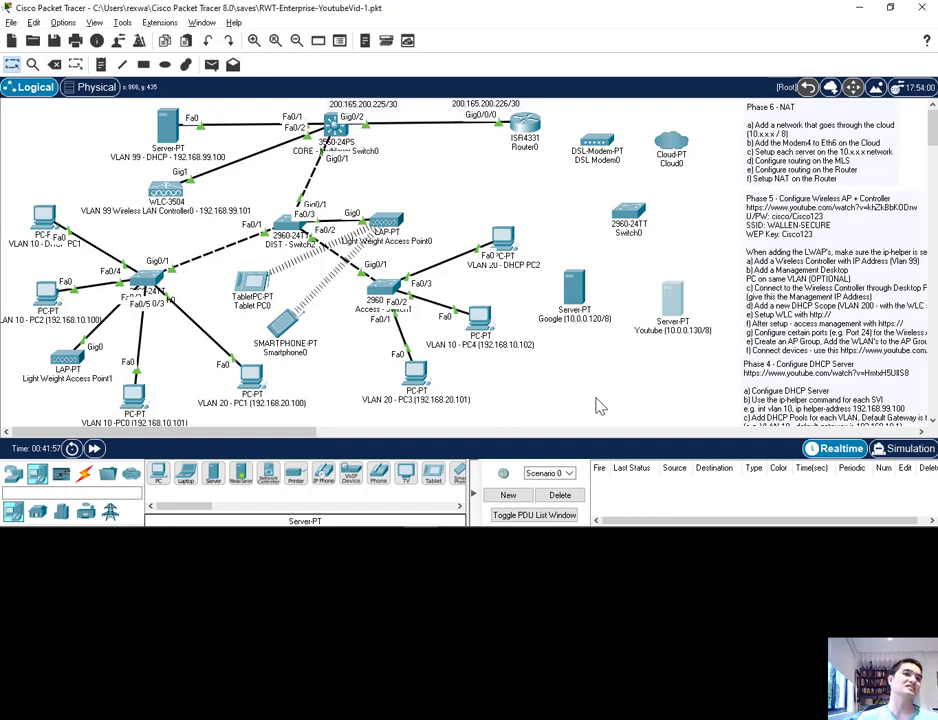
drag(668, 288, 678, 294)
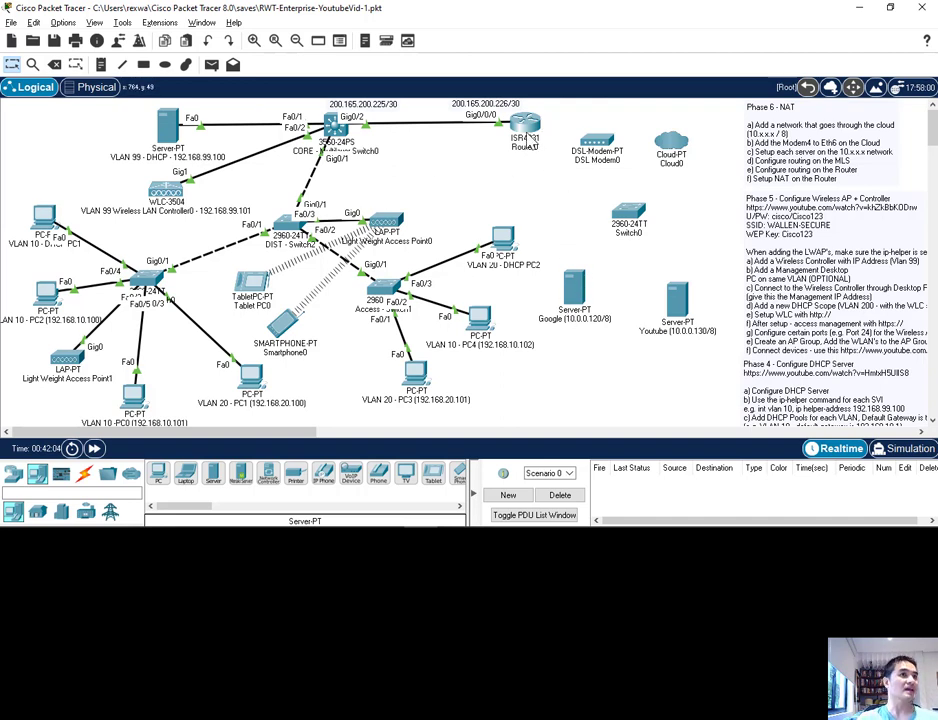
Connect Router0 to the DSL modem with an automatically chosen cable and shift the modem slightly away from the router.
click(84, 474)
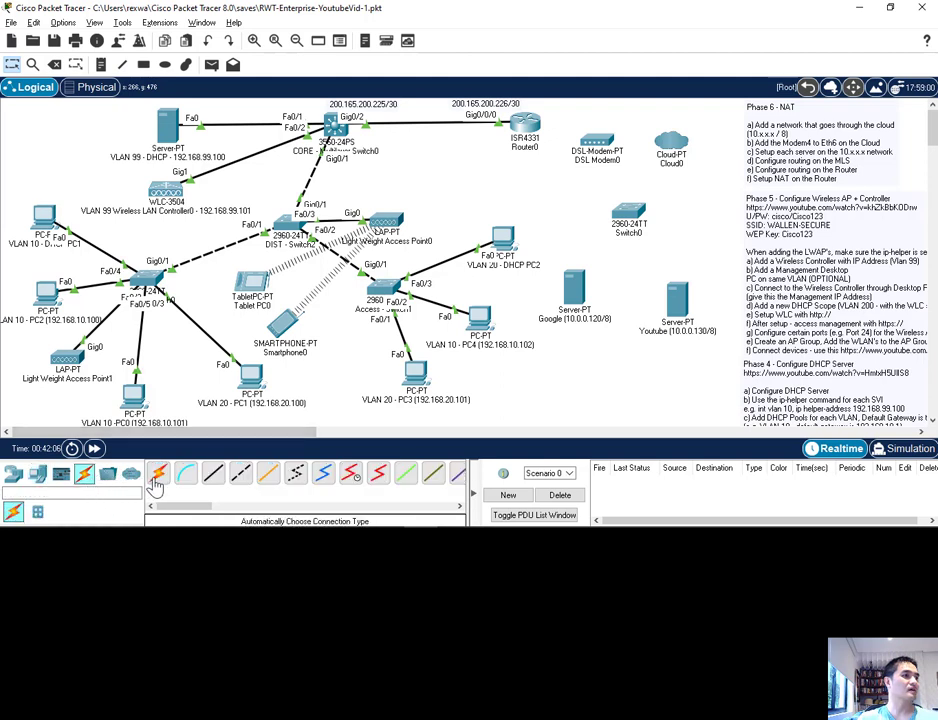
click(157, 476)
click(524, 123)
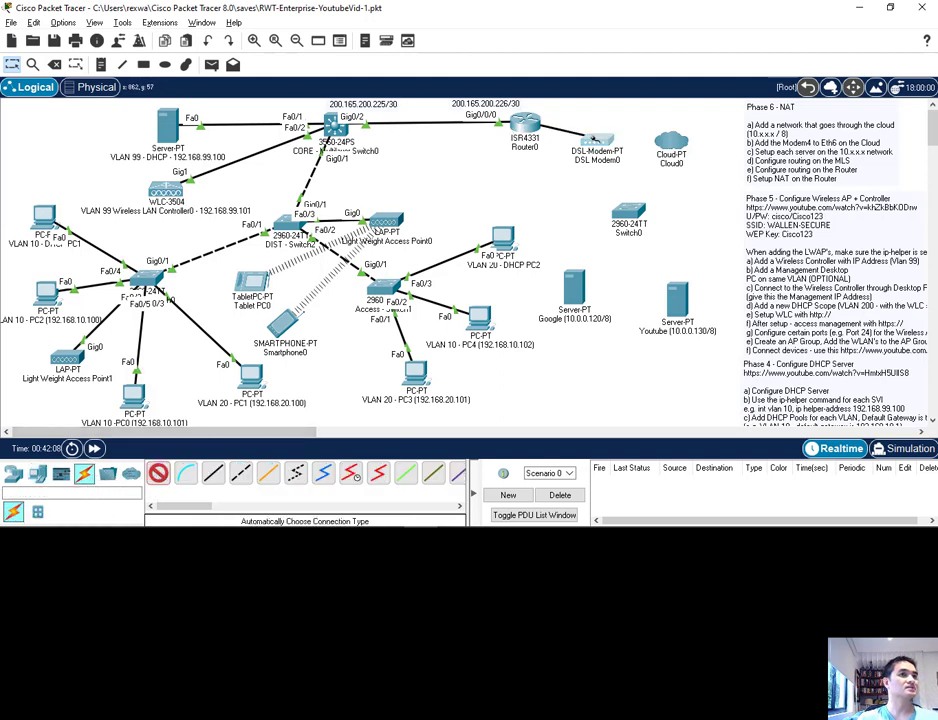
click(610, 144)
mouse_move(619, 145)
mouse_down()
mouse_move(628, 146)
mouse_move(625, 134)
mouse_up()
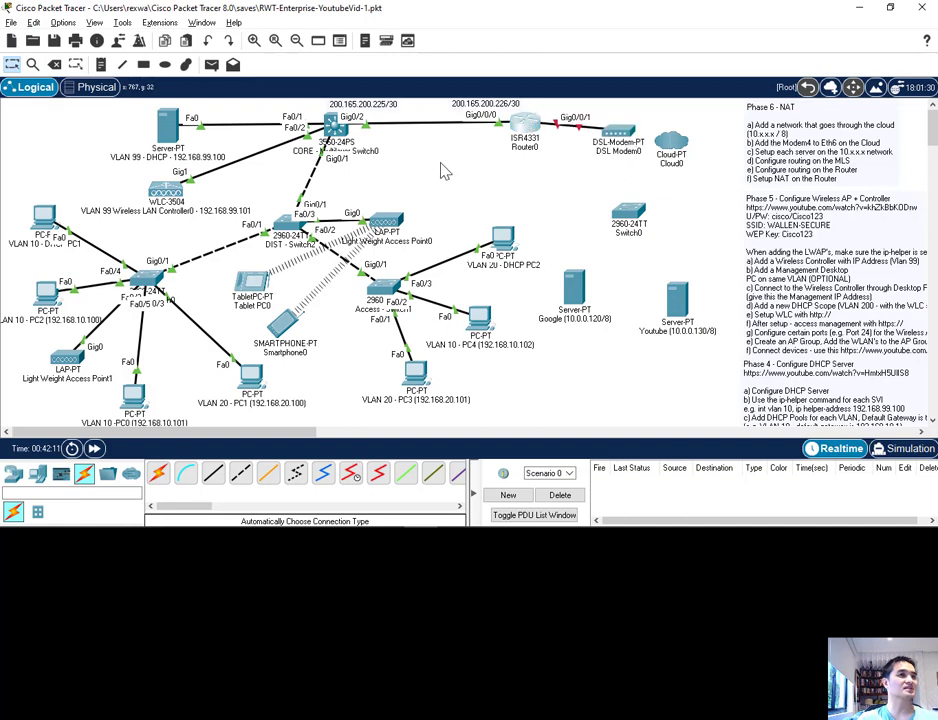
Configure Router0's GigabitEthernet0/0/1 with IPv4 address 10.0.0.100 and subnet mask 255.0.0.0, and turn the port on.
click(524, 124)
click(298, 56)
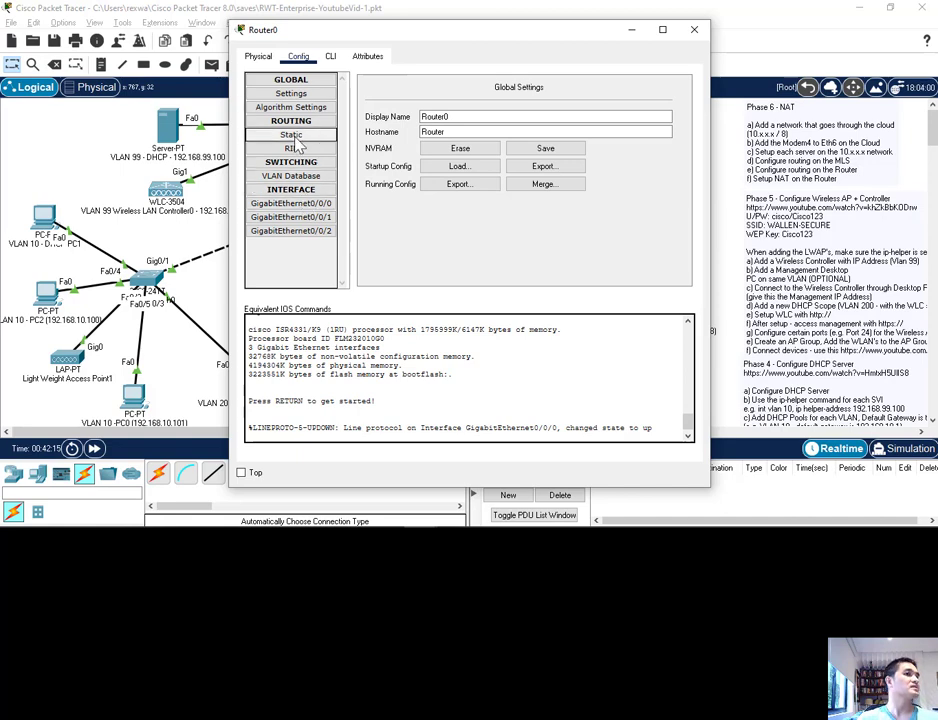
drag(318, 32, 144, 156)
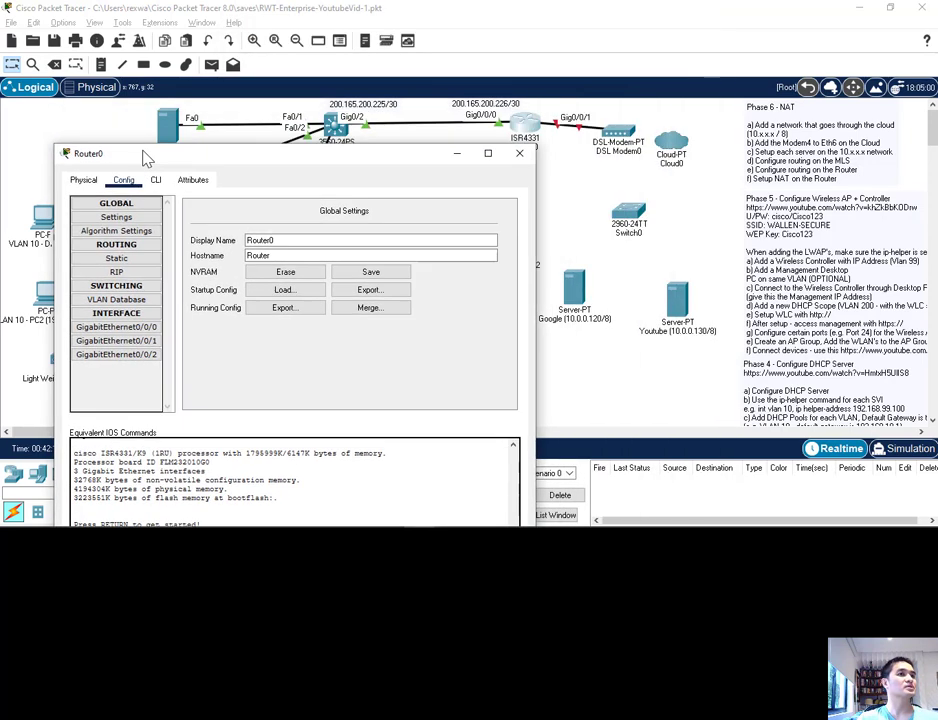
click(100, 342)
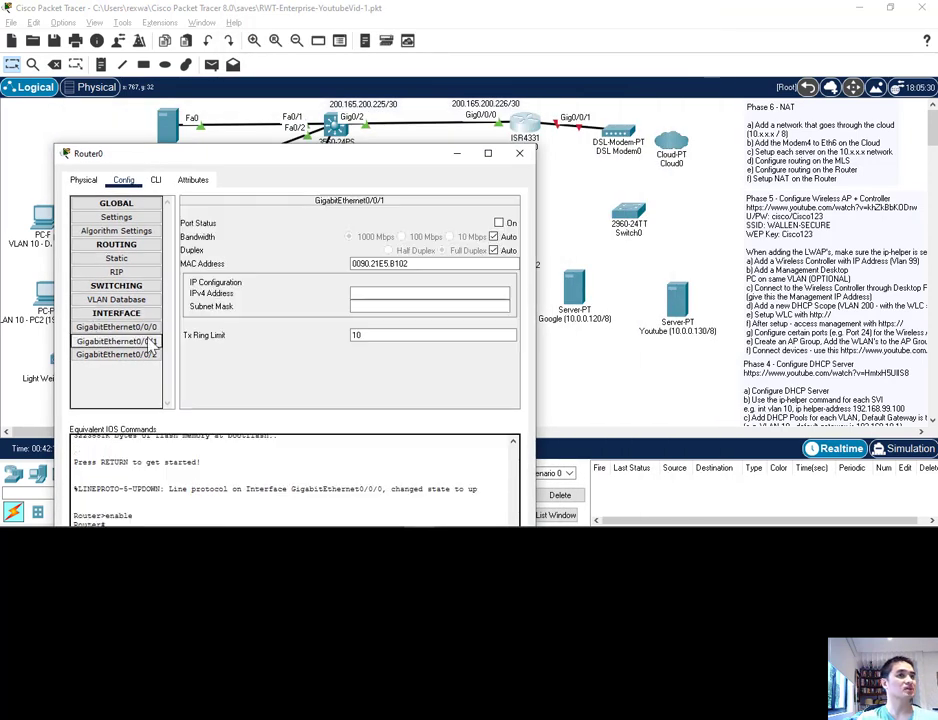
click(356, 293)
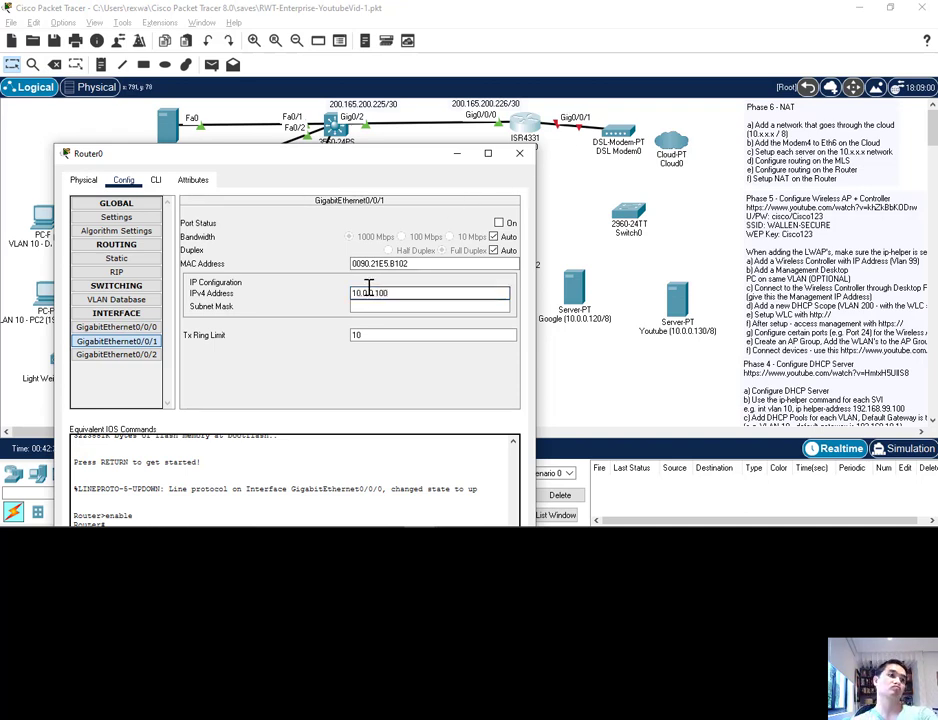
text(10.0.0.100)
key(Tab)
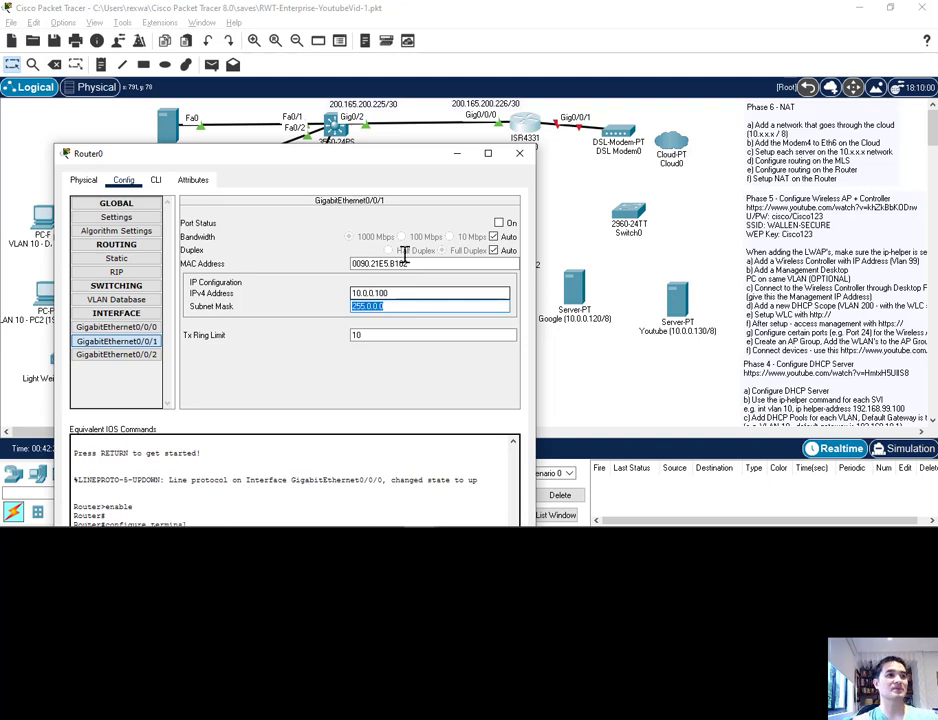
click(500, 223)
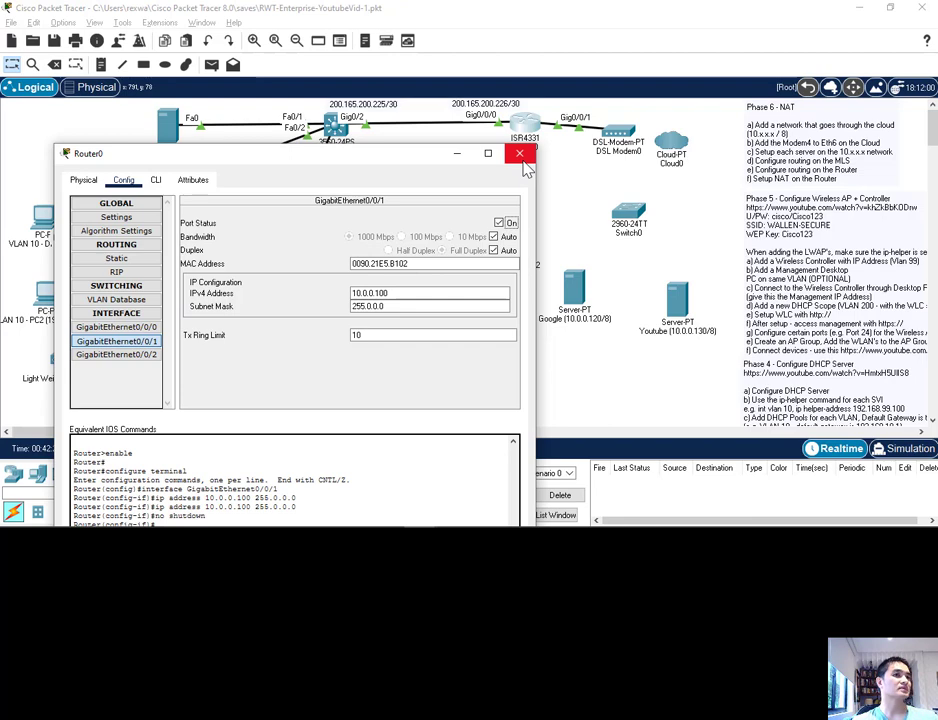
click(520, 154)
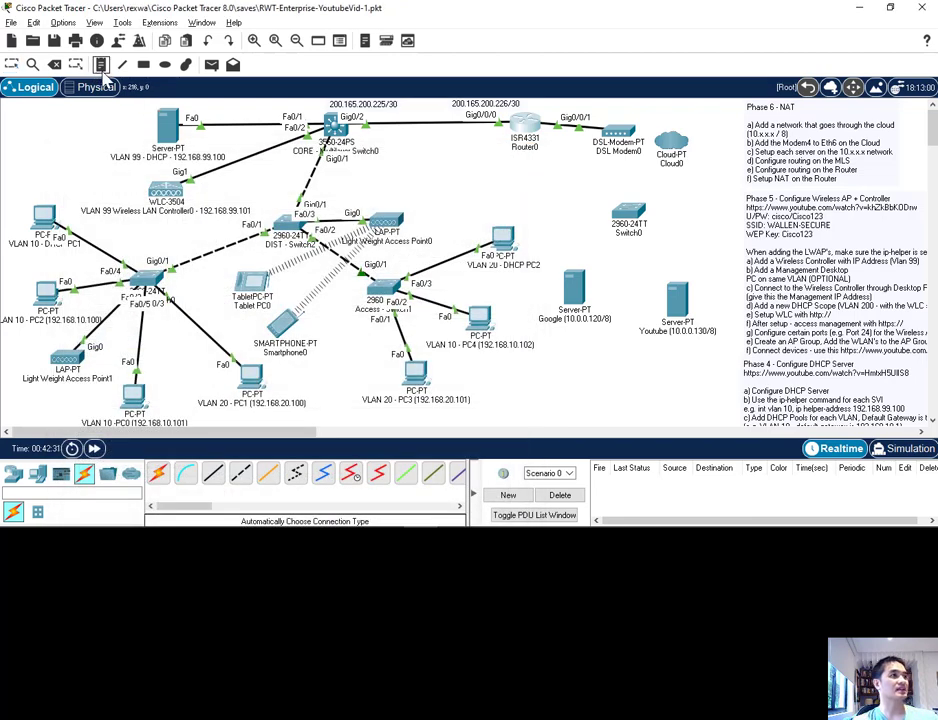
Add a "10.0.0.100 / 8" note and position it above Router0's Gig0/0/1 link to the DSL modem.
click(573, 108)
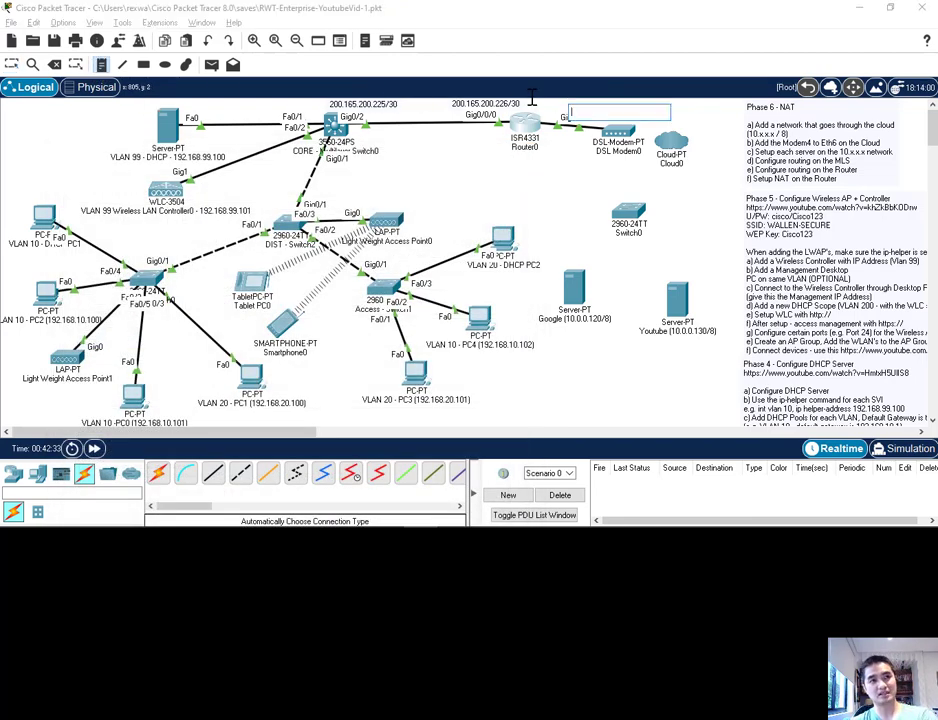
text(10.0.0.100 /)
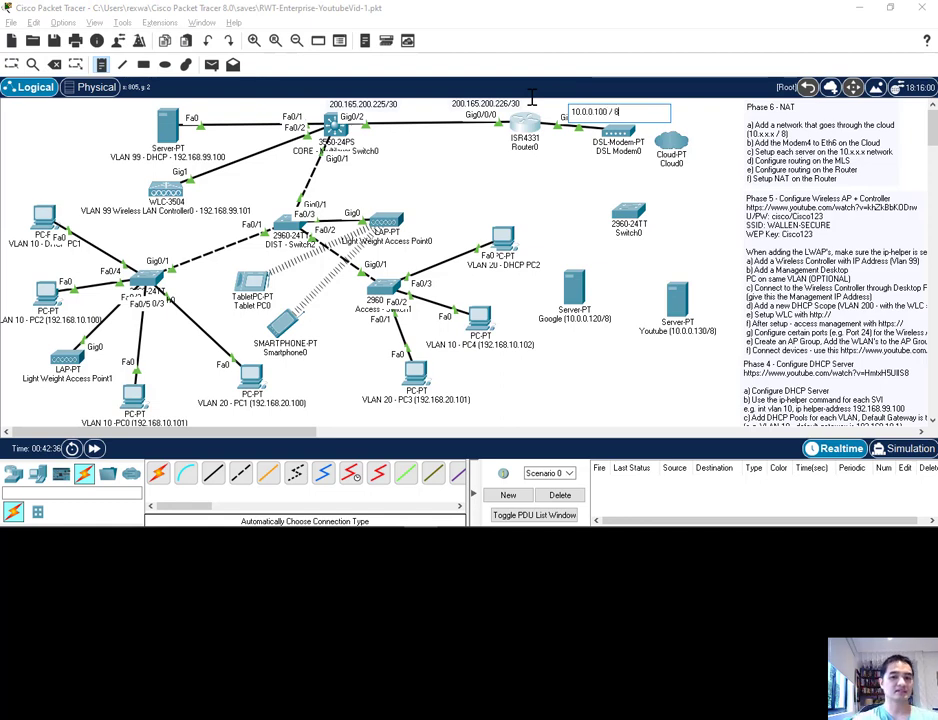
text(8)
click(515, 193)
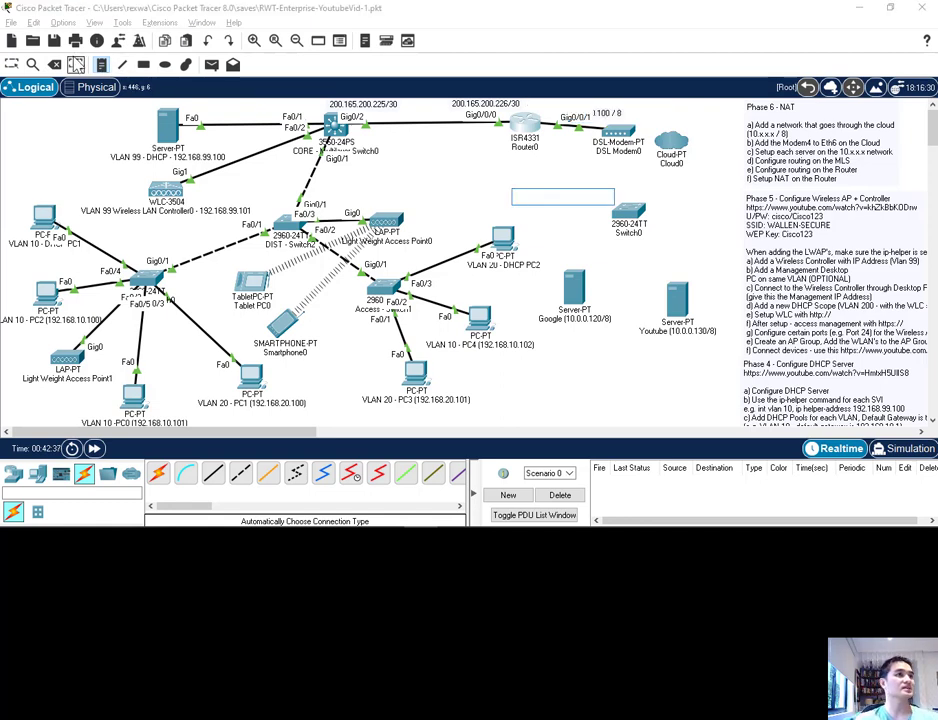
click(12, 64)
drag(610, 117, 590, 112)
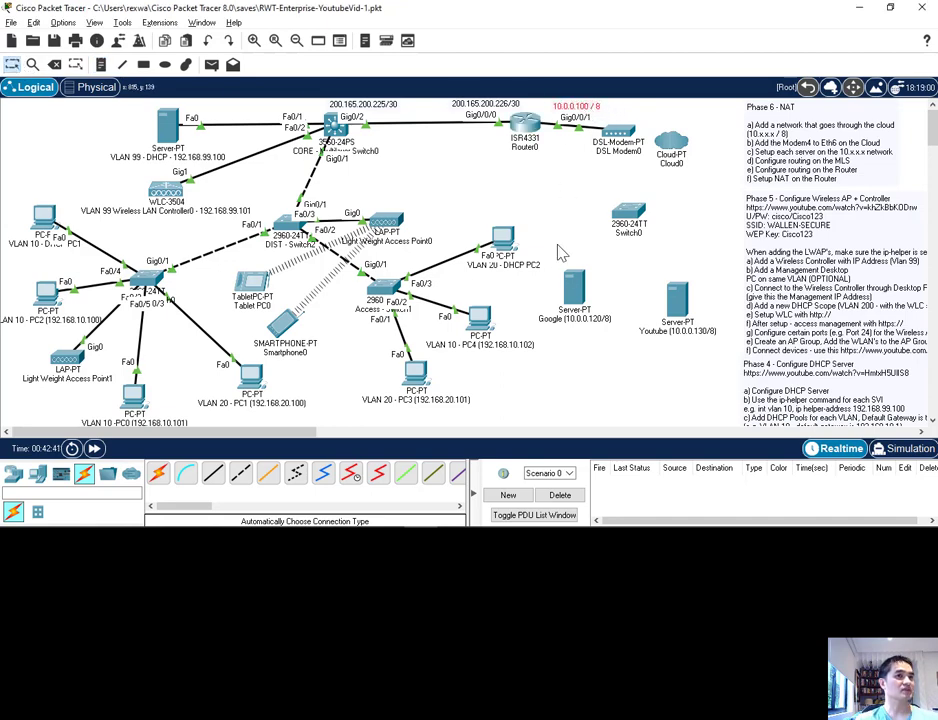
Assign the Google server's FastEthernet0 the static IPv4 address 10.0.0.120 with subnet mask 255.0.0.0.
click(557, 285)
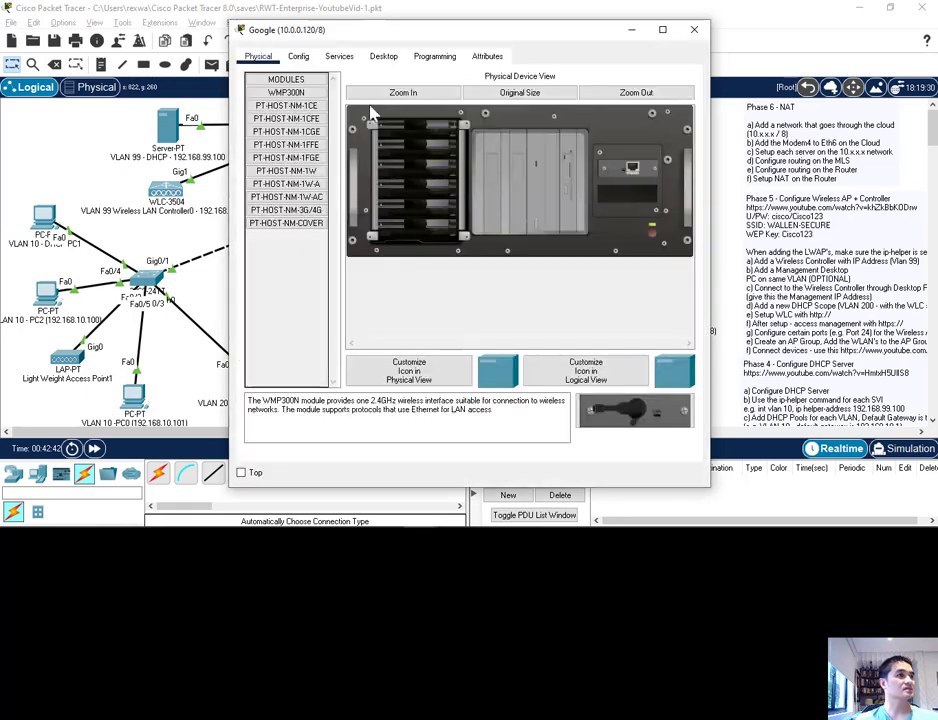
click(298, 57)
click(289, 135)
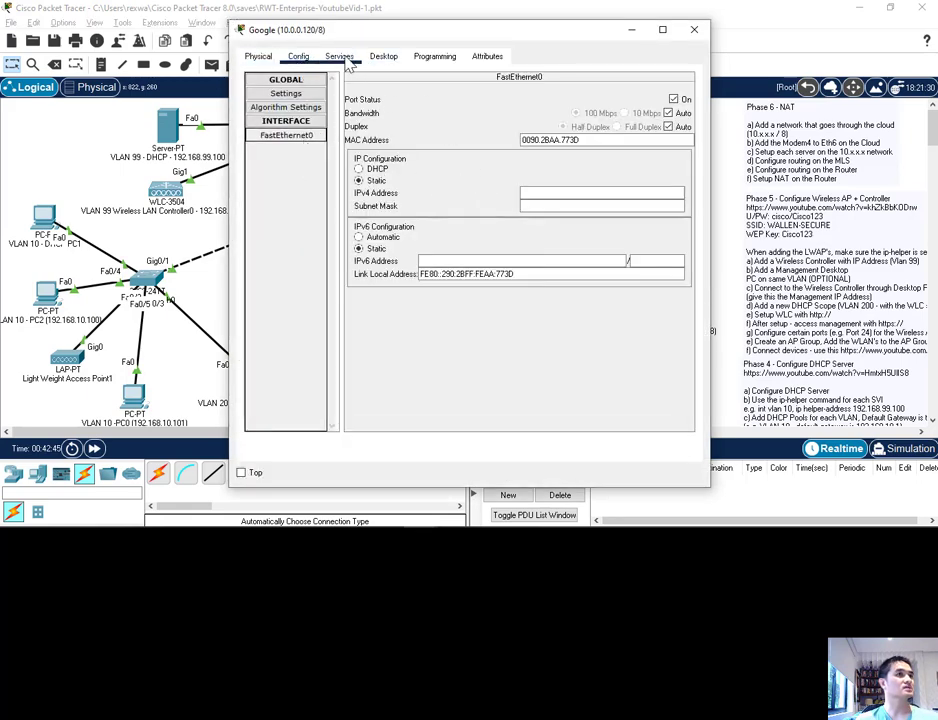
click(557, 191)
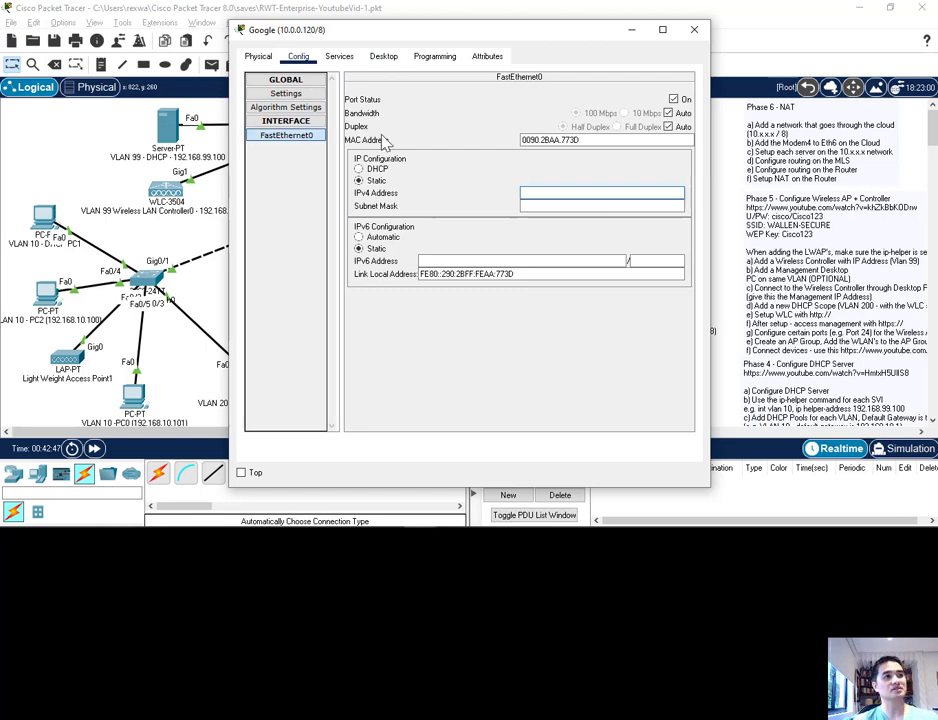
drag(376, 36, 318, 52)
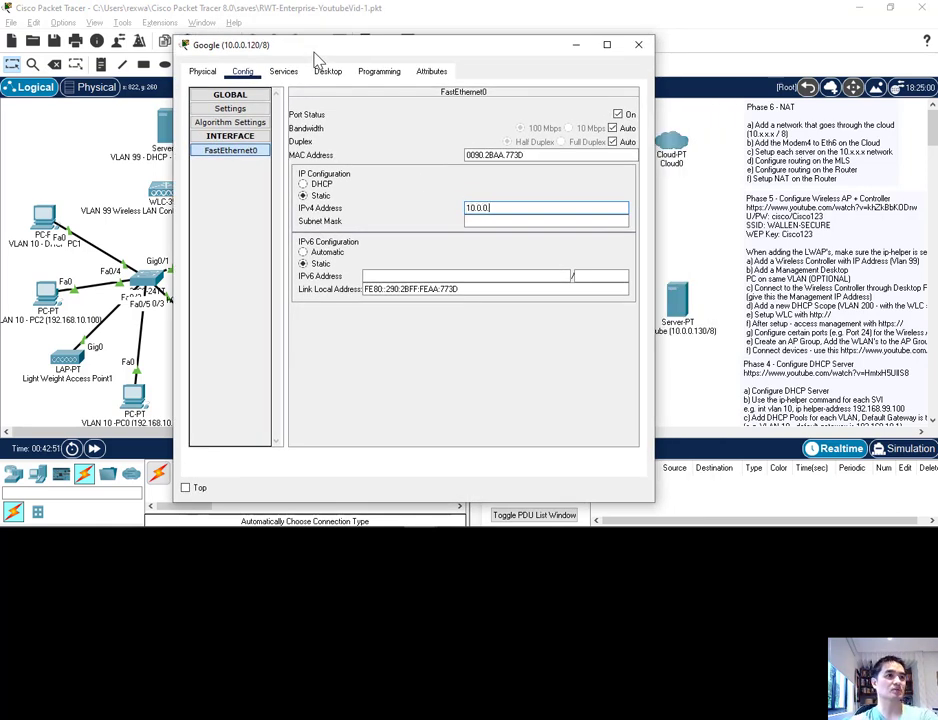
text(10.0.0.120)
key(Tab)
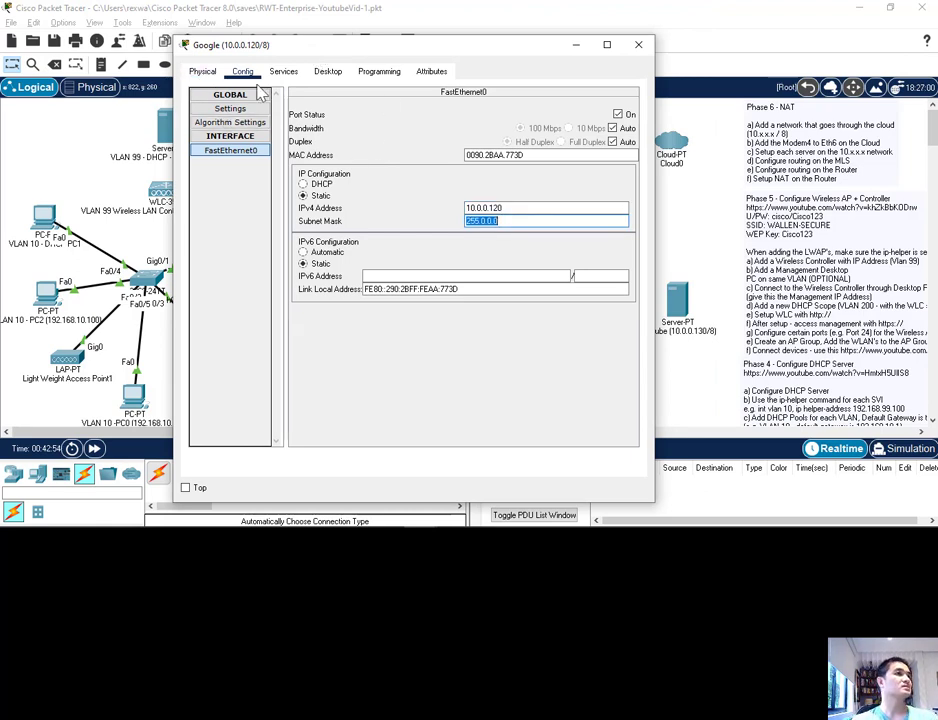
Set the Google server's IPv4 default gateway to 10.0.0.100 and its DNS server to 8.8.8.8.
click(233, 110)
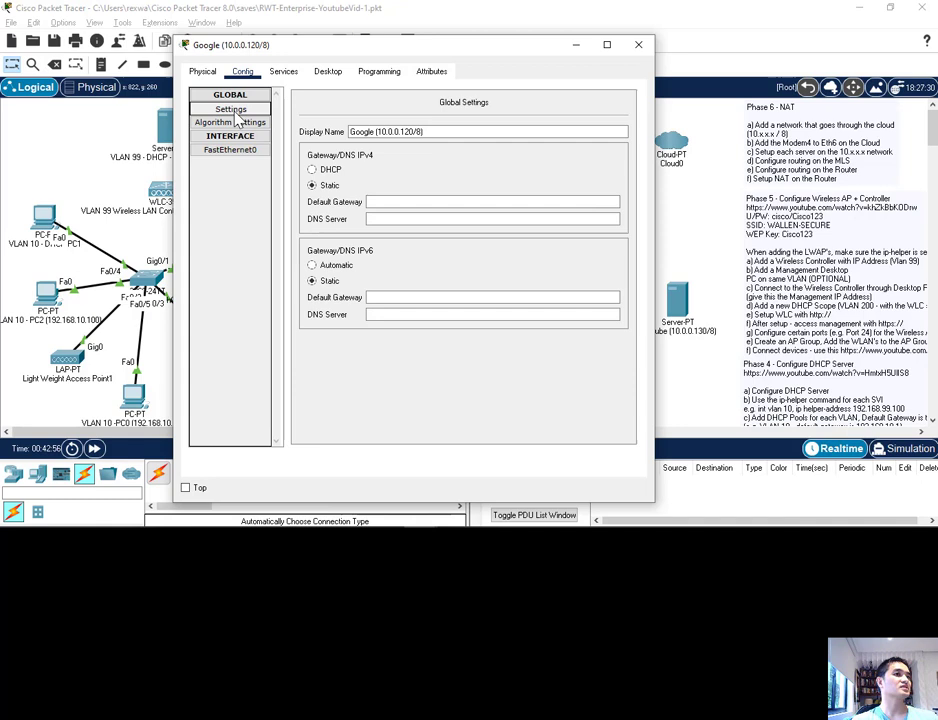
click(404, 200)
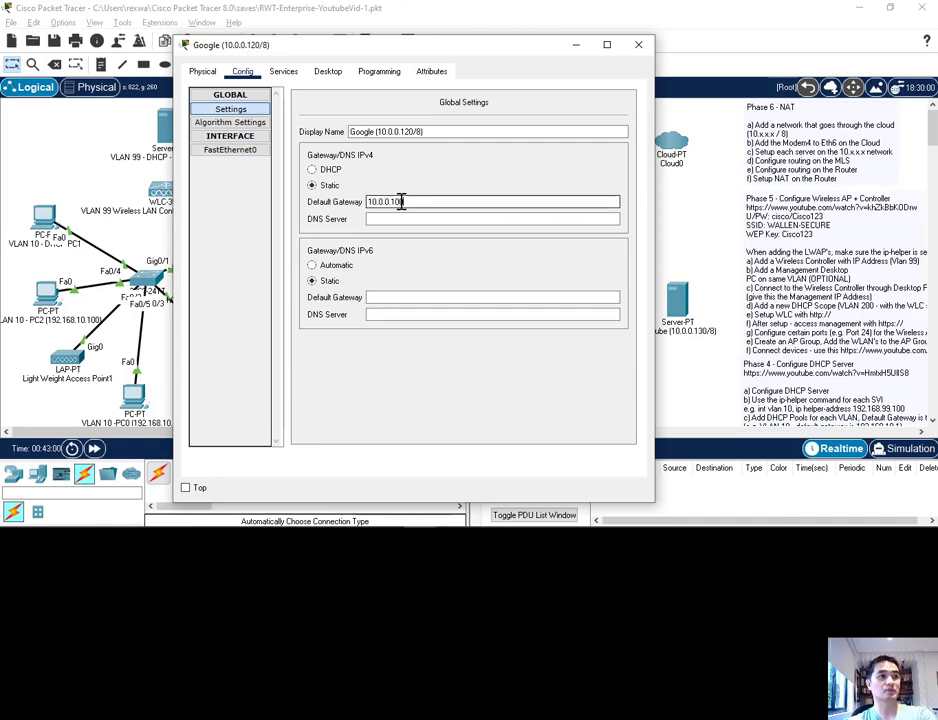
key(Tab)
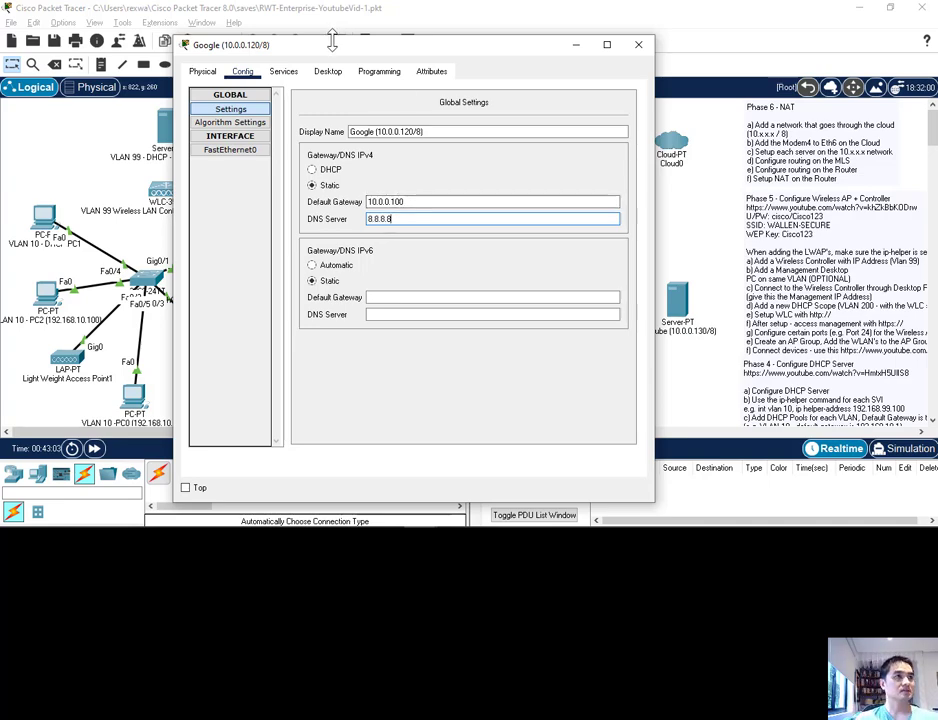
drag(338, 52, 208, 106)
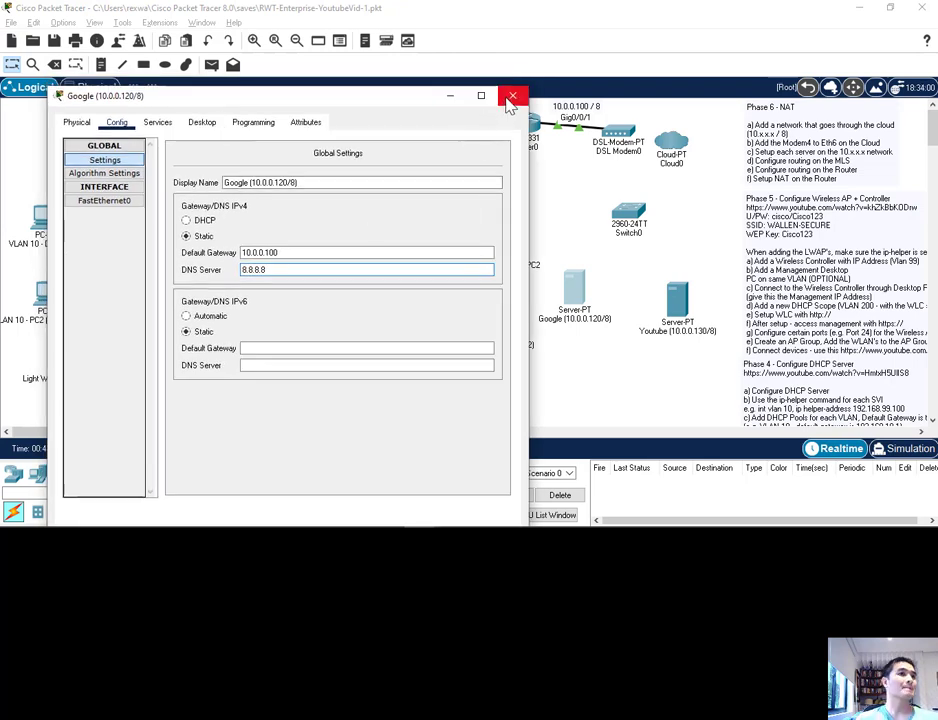
click(508, 96)
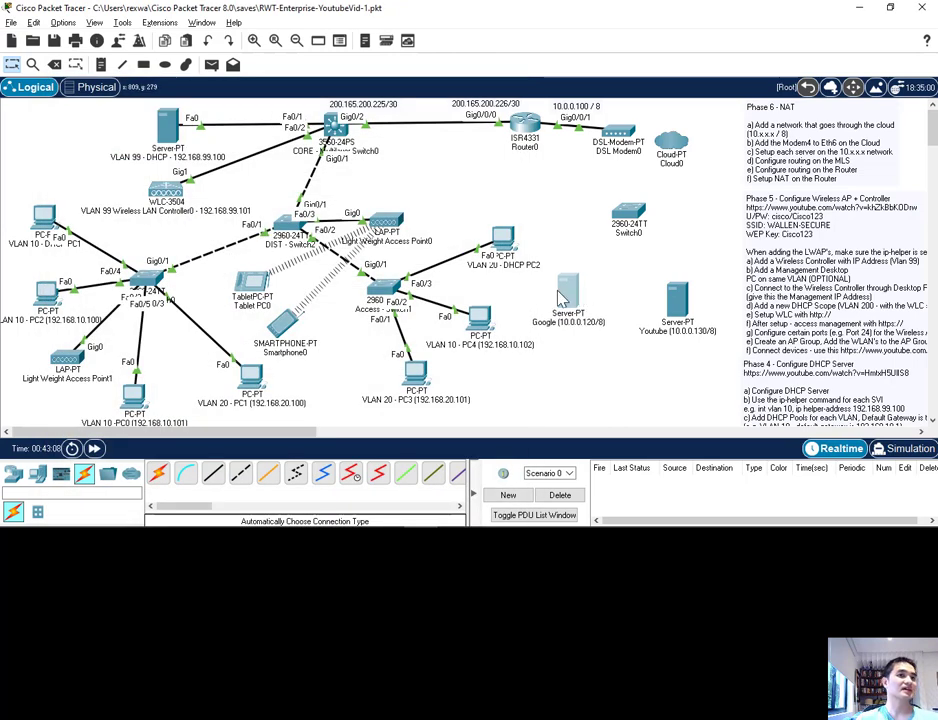
Review the Google server's gateway, DNS and FastEthernet0 address settings.
click(572, 292)
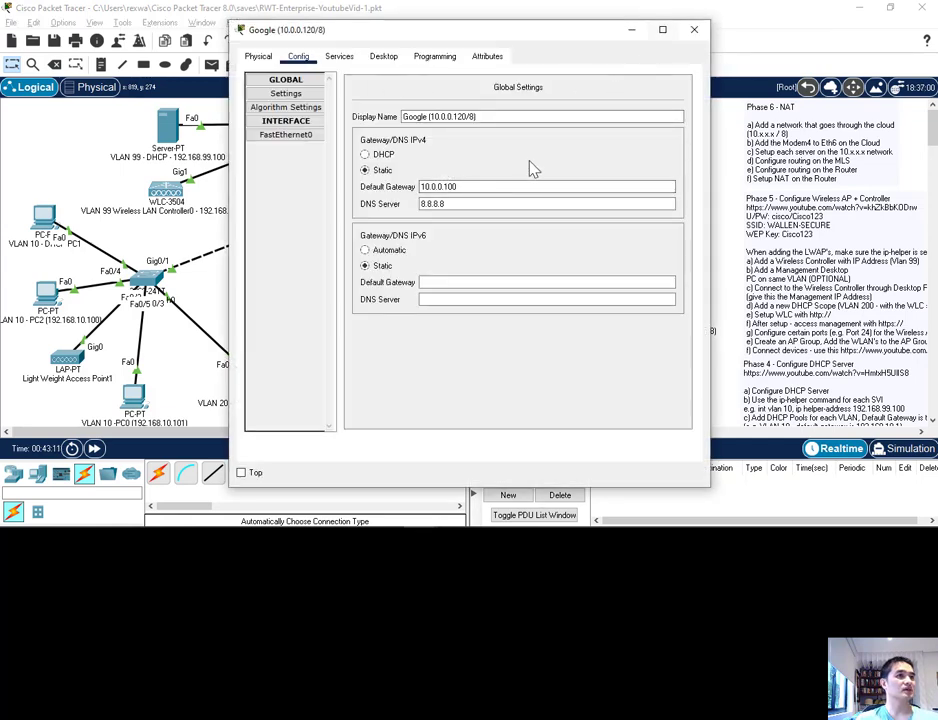
click(288, 135)
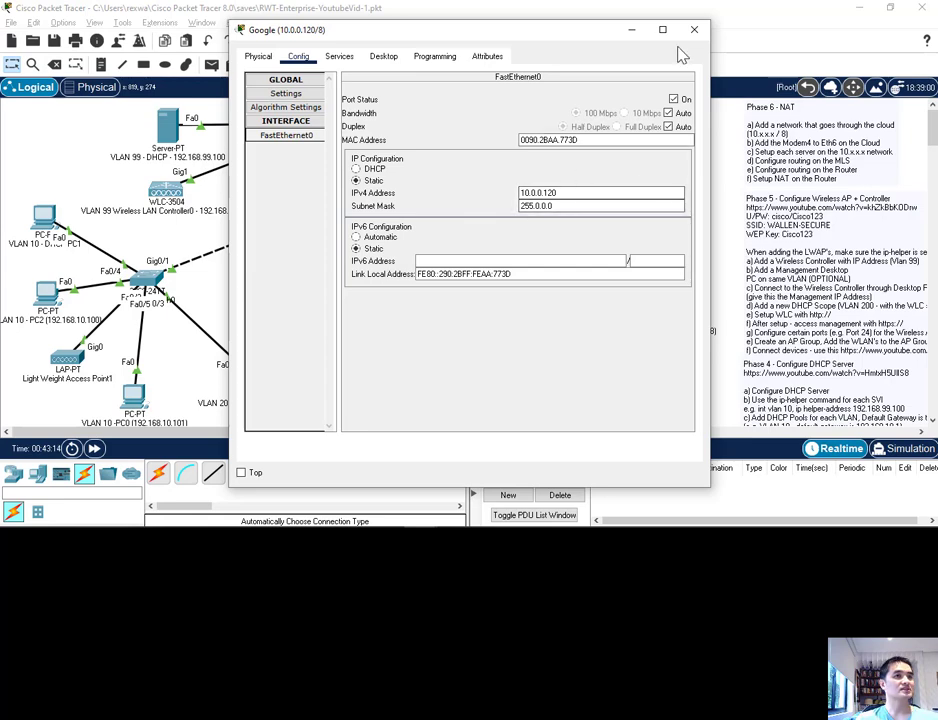
click(694, 29)
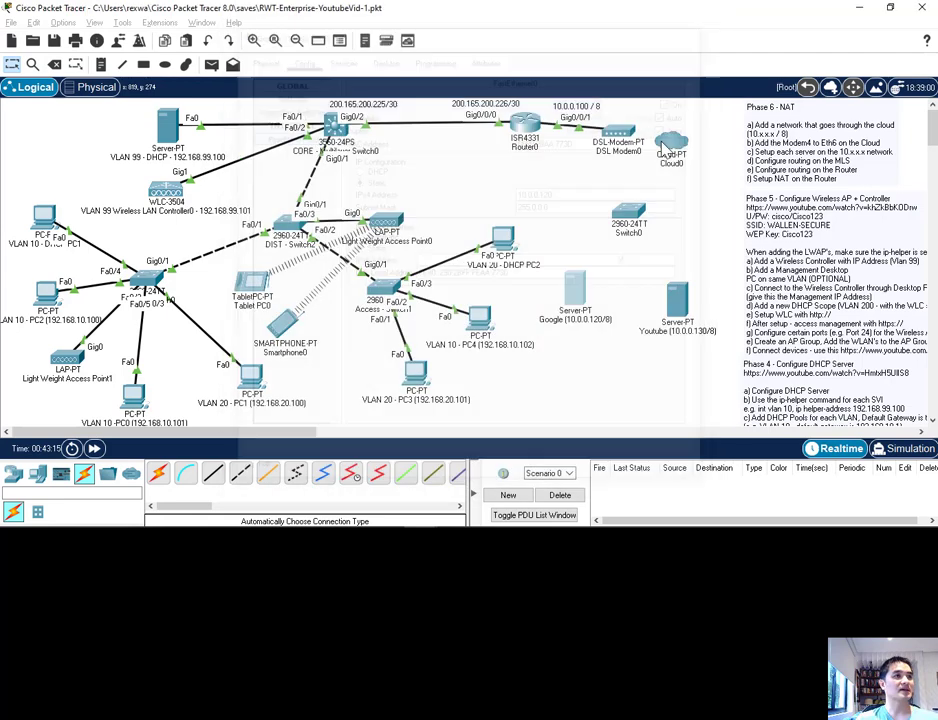
Assign the Youtube server the static IPv4 address 10.0.0.130 with subnet mask 255.0.0.0 in its IP configuration.
click(676, 298)
click(298, 56)
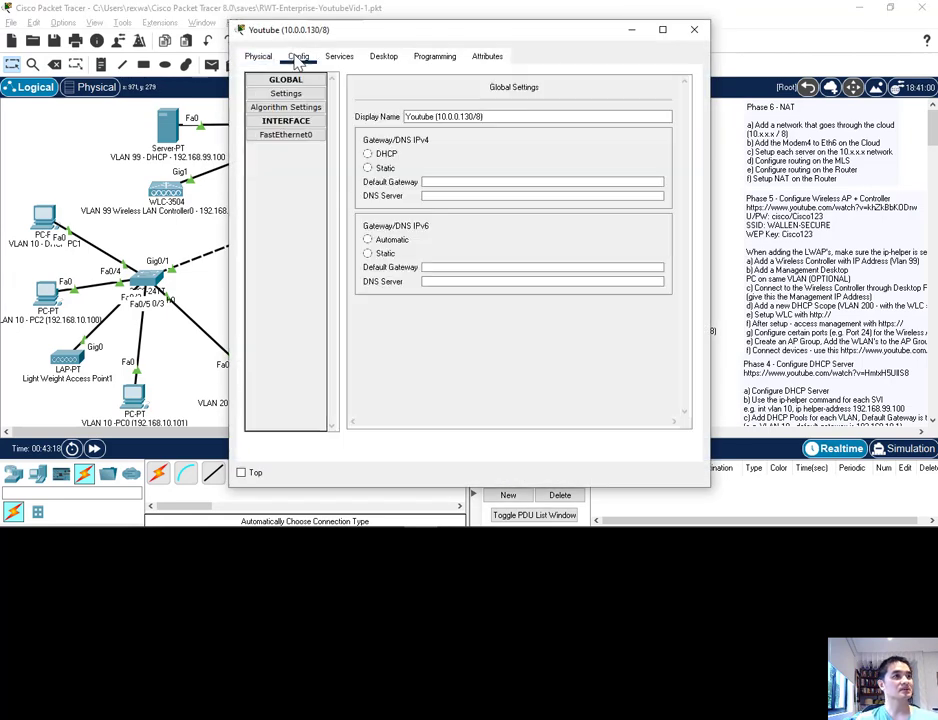
click(383, 57)
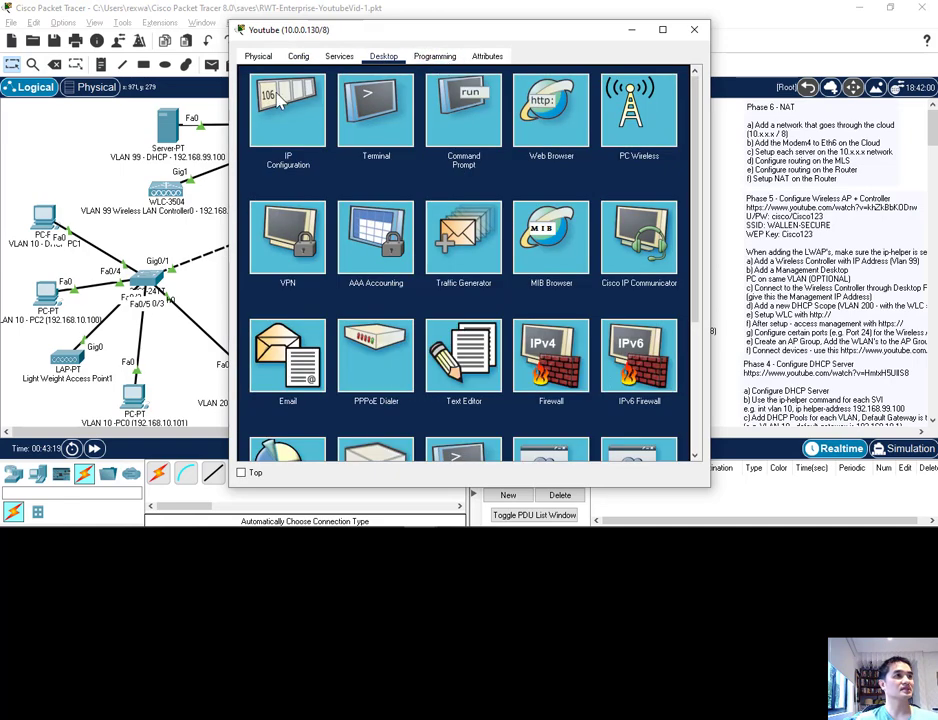
click(295, 118)
click(410, 132)
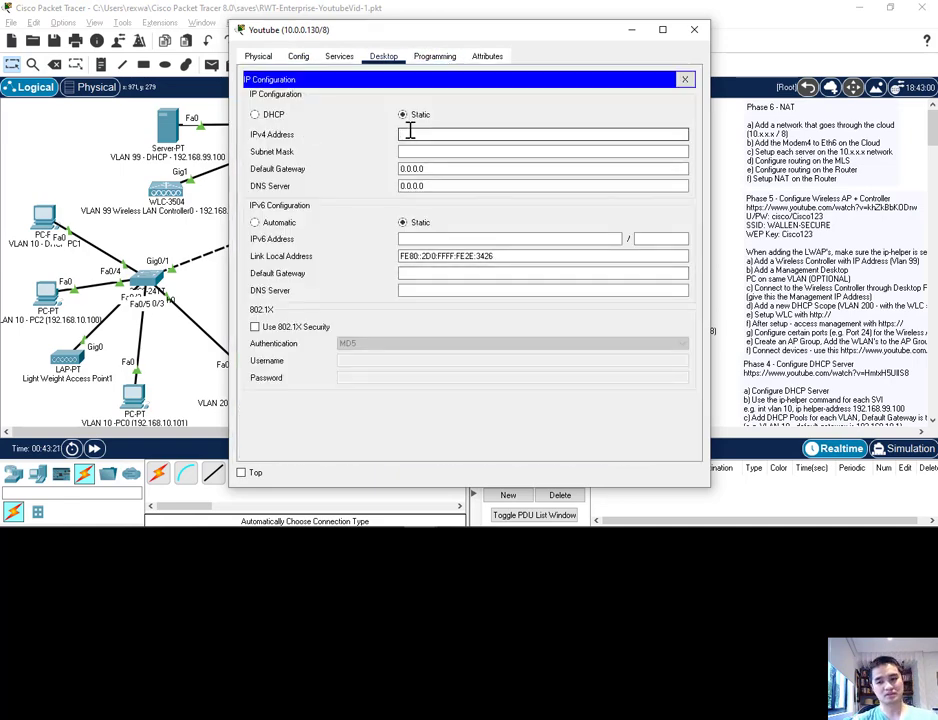
text(10)
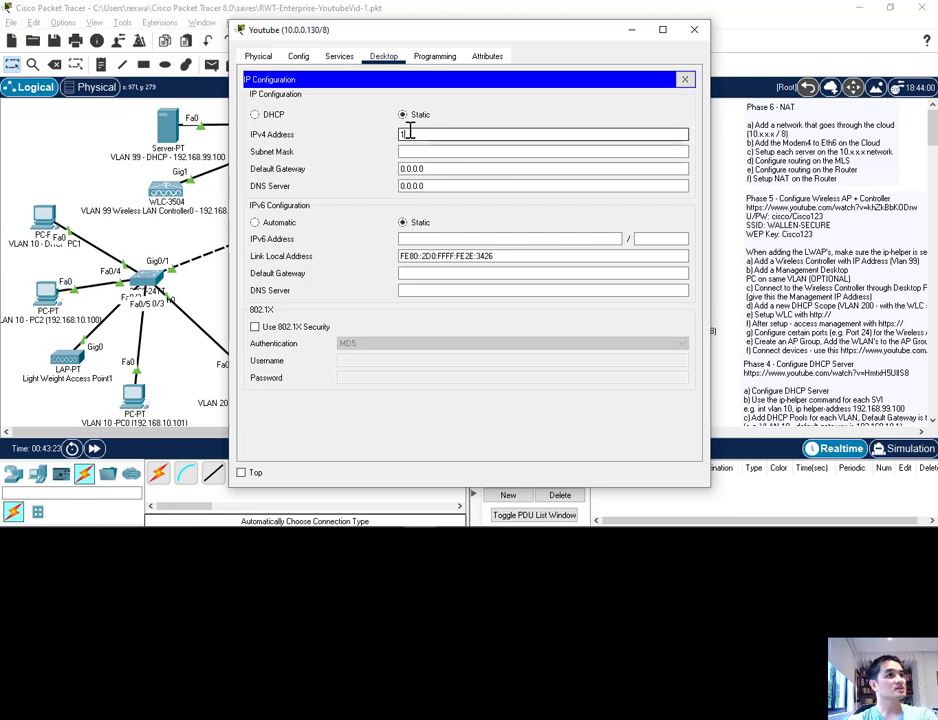
text(.0.0.130)
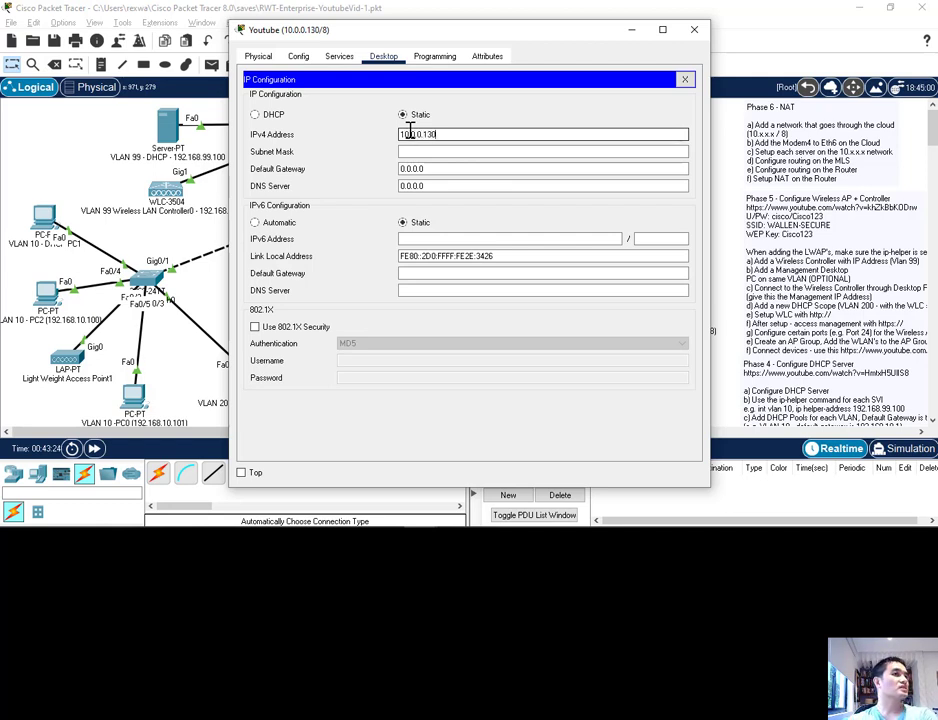
key(Tab)
Set the Youtube server's IPv4 default gateway to 10.0.0.100 and its DNS server to 8.8.8.8.
key(Tab)
text(1)
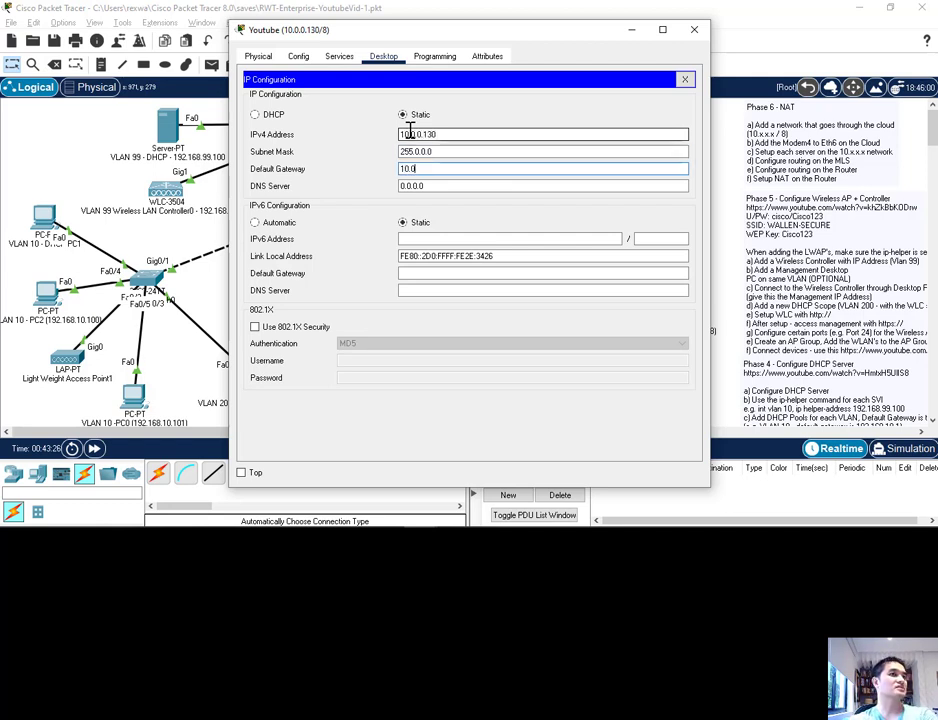
text(0.0.0.100)
key(Tab)
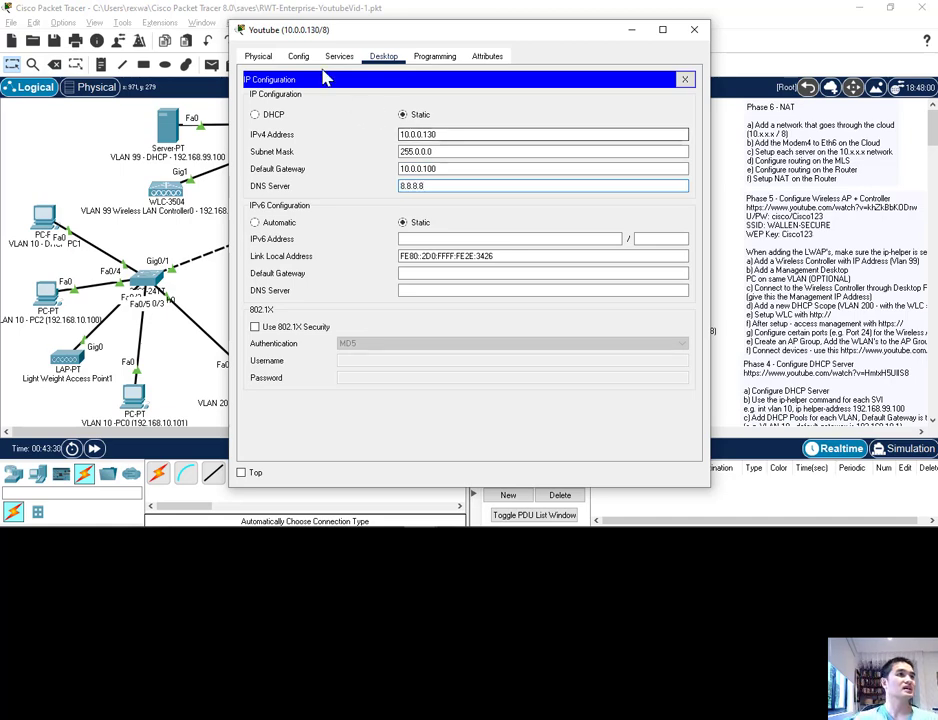
drag(310, 33, 229, 37)
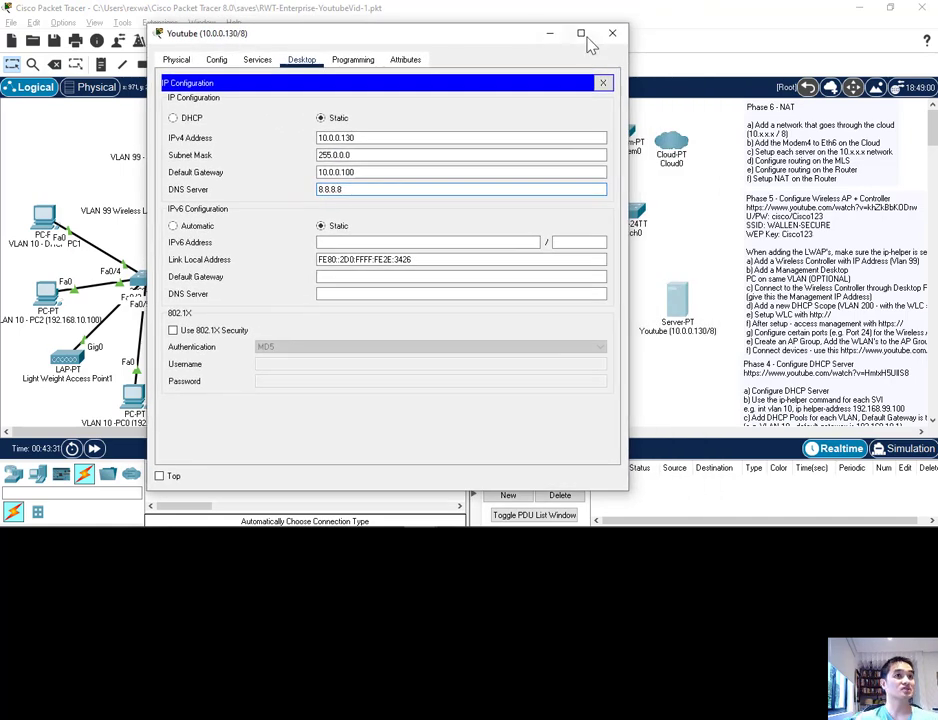
Cable the Google and Youtube servers to Switch0 using automatically chosen connections.
click(612, 33)
click(158, 472)
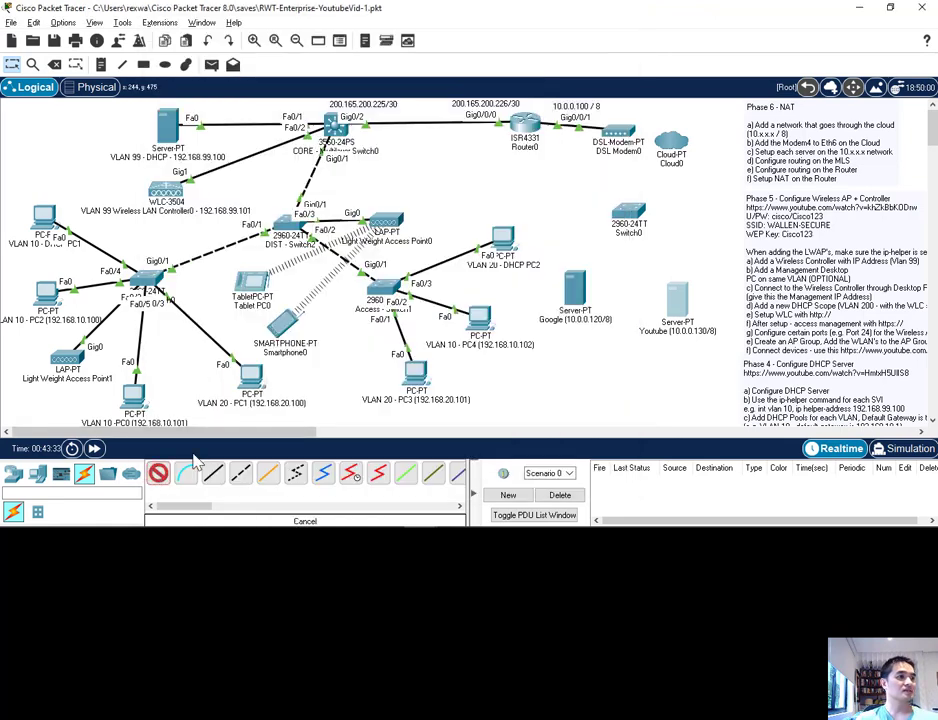
click(574, 291)
click(613, 230)
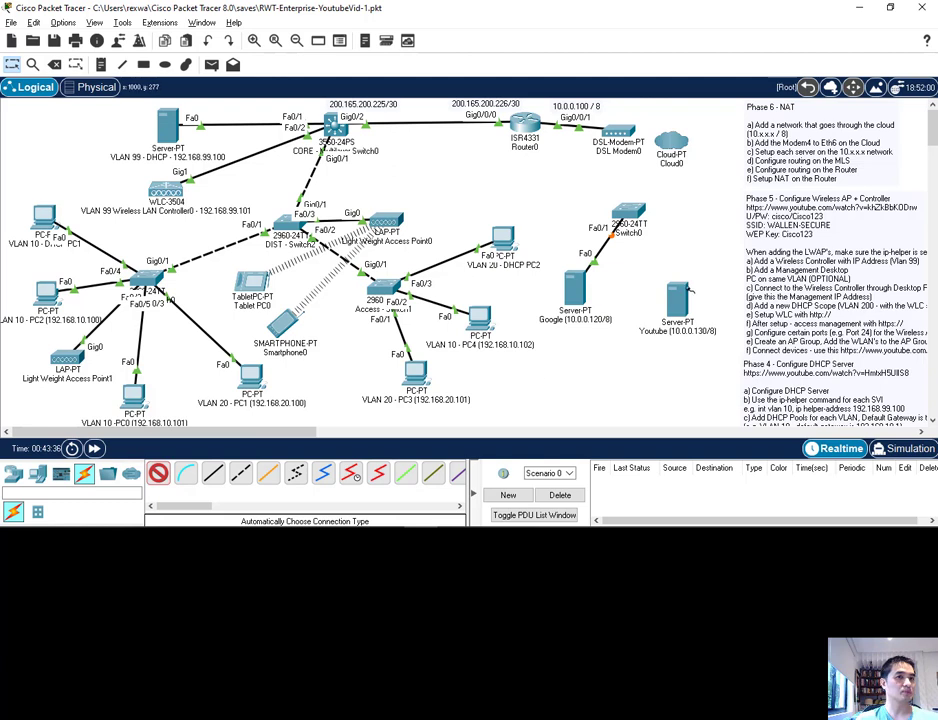
click(681, 295)
click(633, 217)
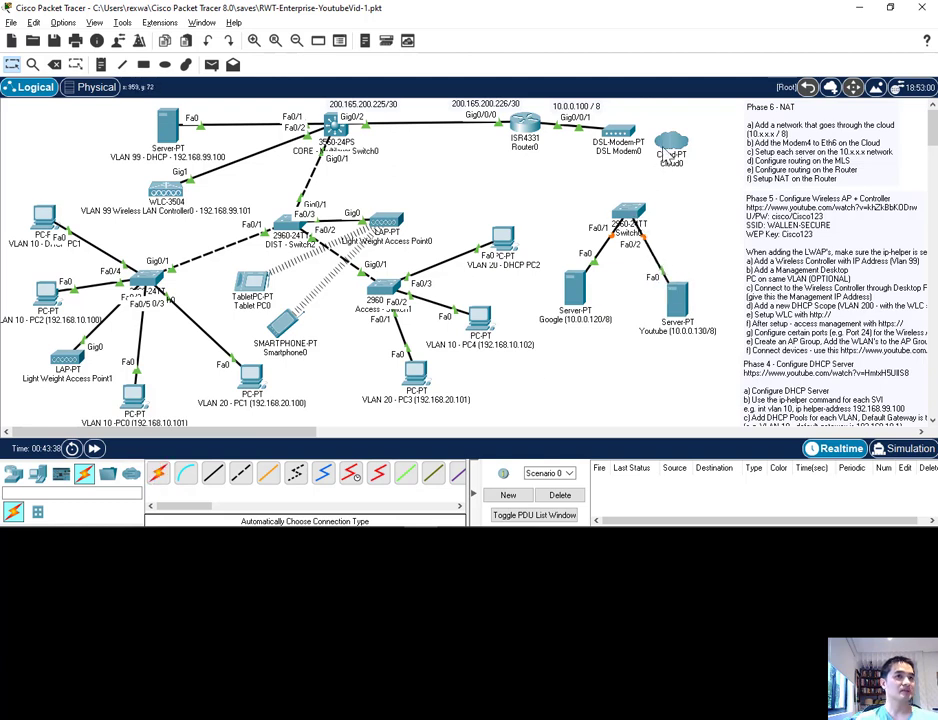
Cable DSL Modem0 to Cloud0 and Cloud0 to Switch0 with automatically chosen connections, shifting the cloud slightly away from the modem.
click(157, 477)
click(618, 131)
click(676, 151)
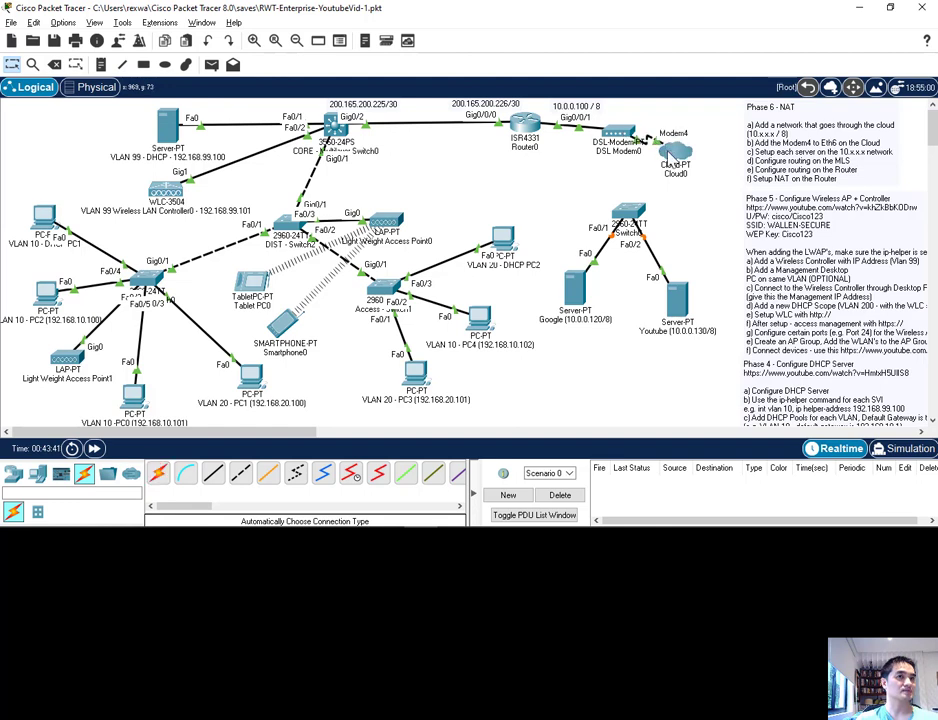
drag(684, 150, 698, 172)
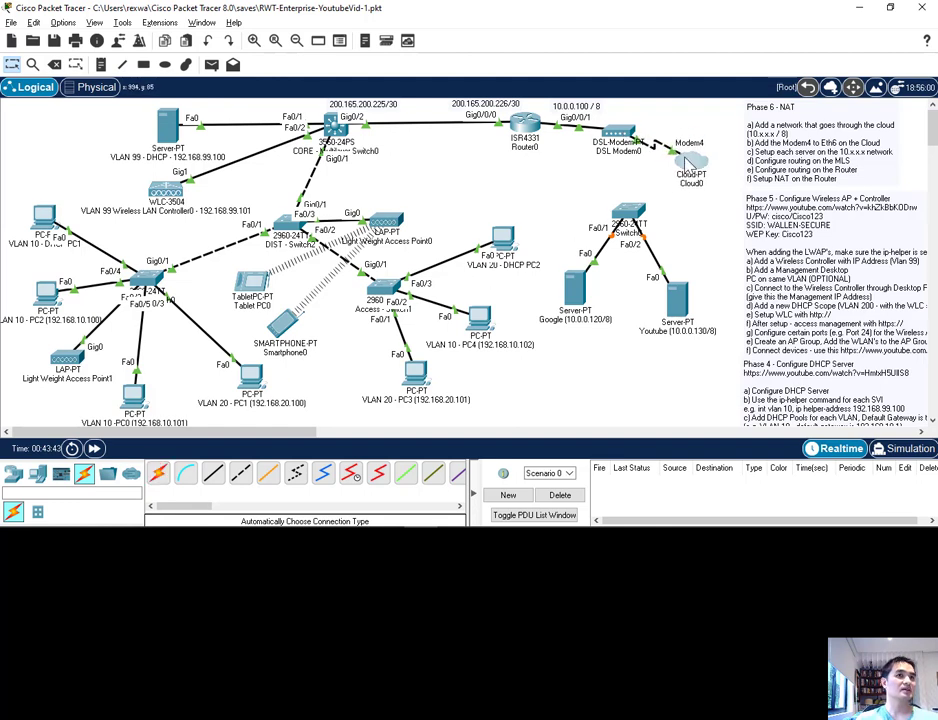
click(157, 473)
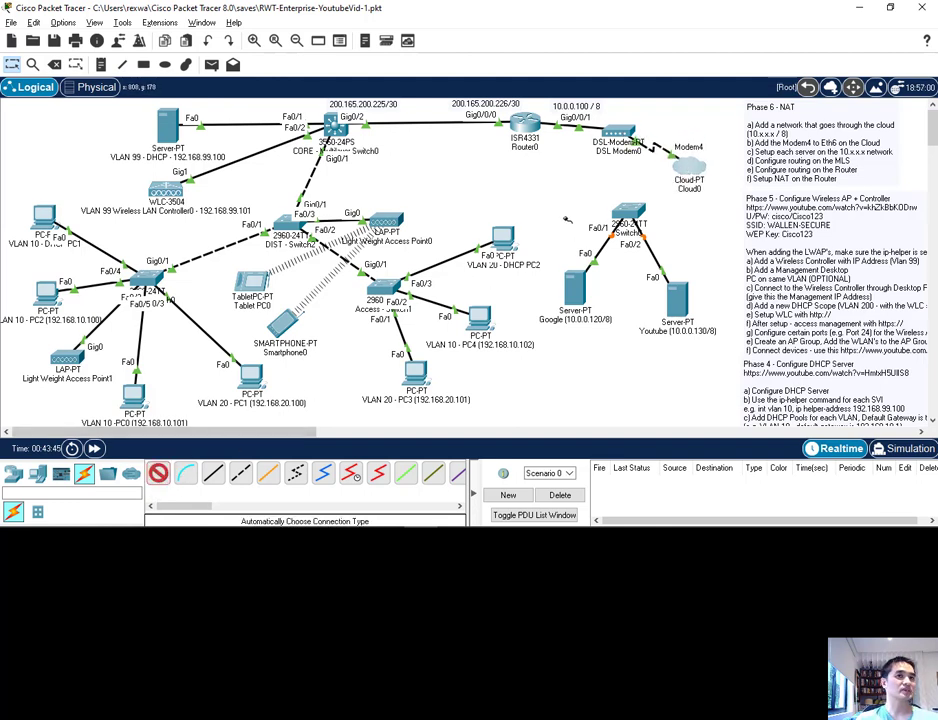
click(700, 164)
click(622, 210)
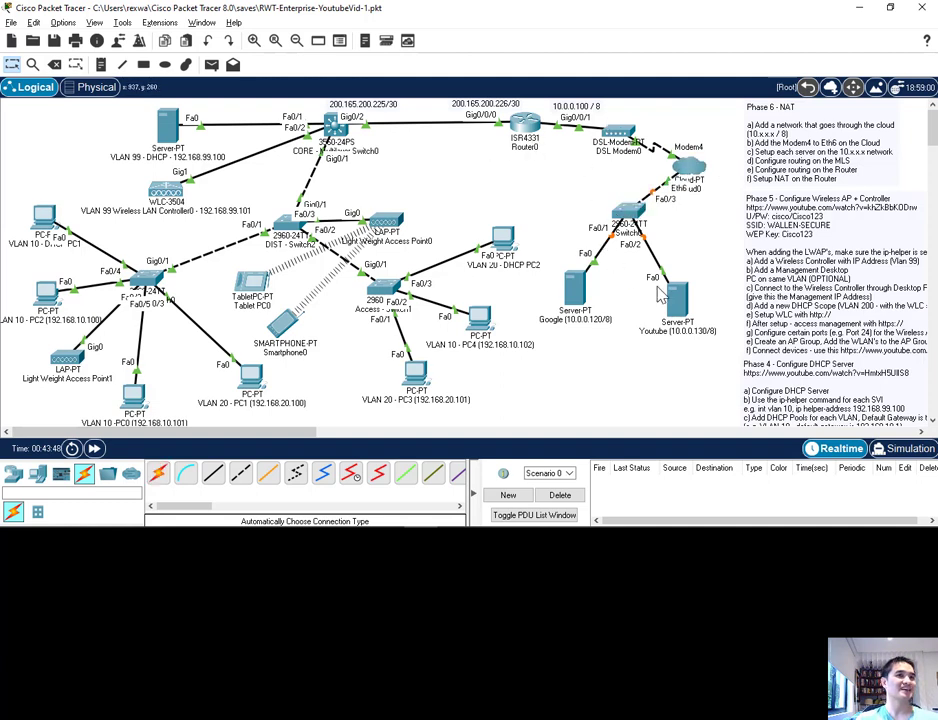
Add a DSL connection from Modem4 to Ethernet6 in Cloud0's configuration, and fast-forward the simulation time.
click(690, 170)
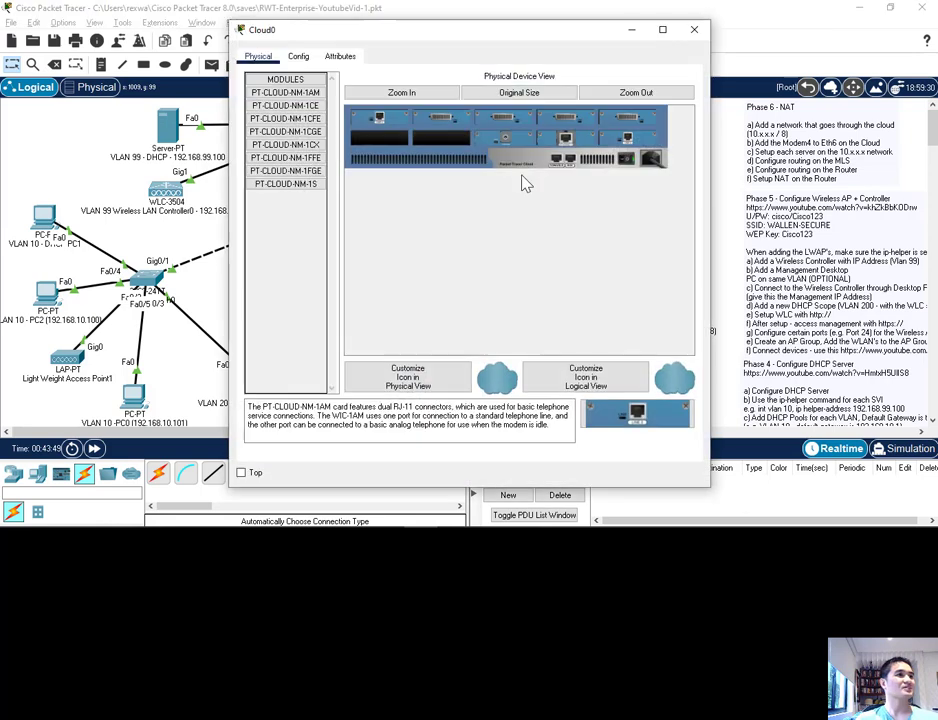
click(299, 57)
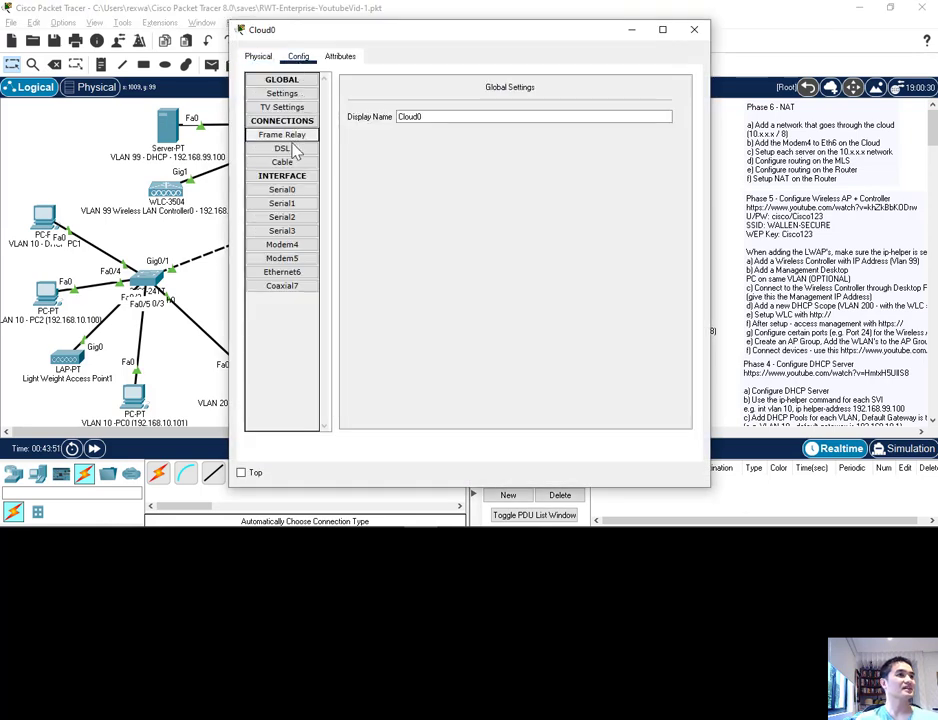
click(284, 149)
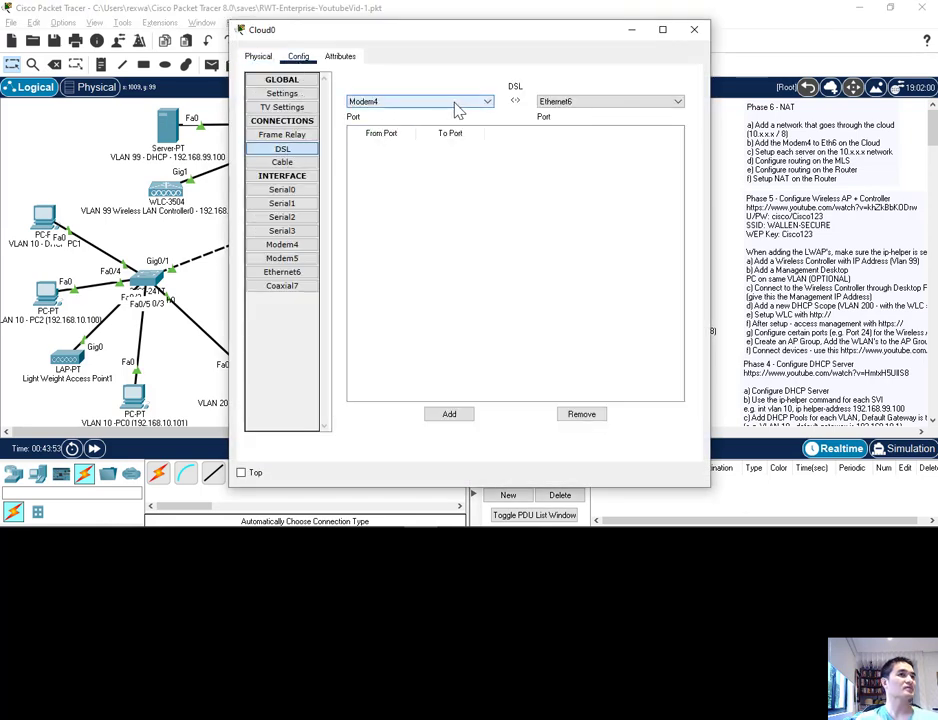
click(449, 414)
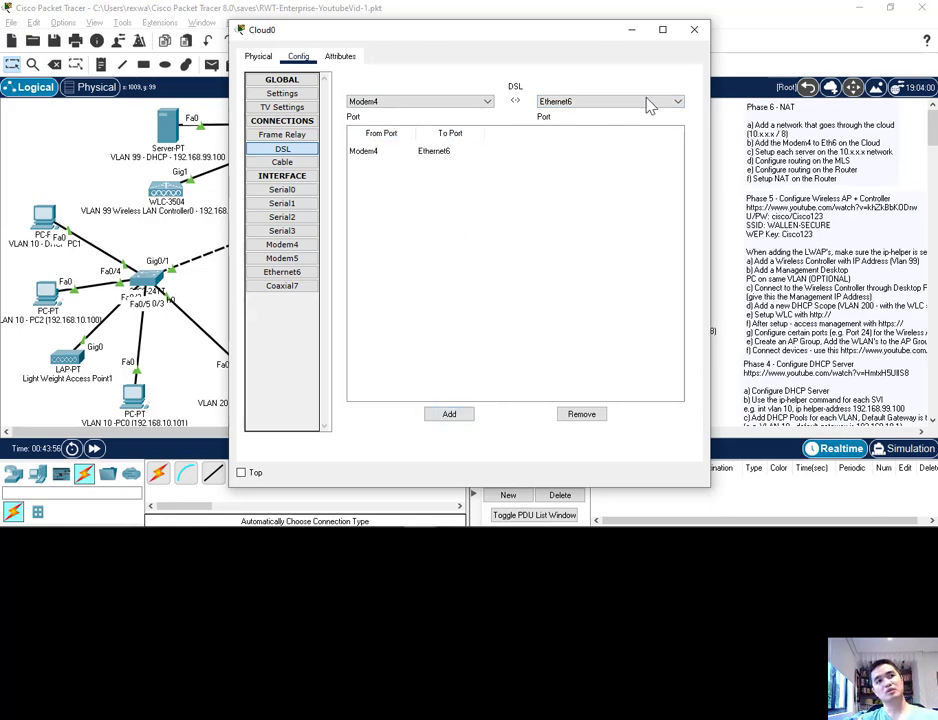
click(694, 29)
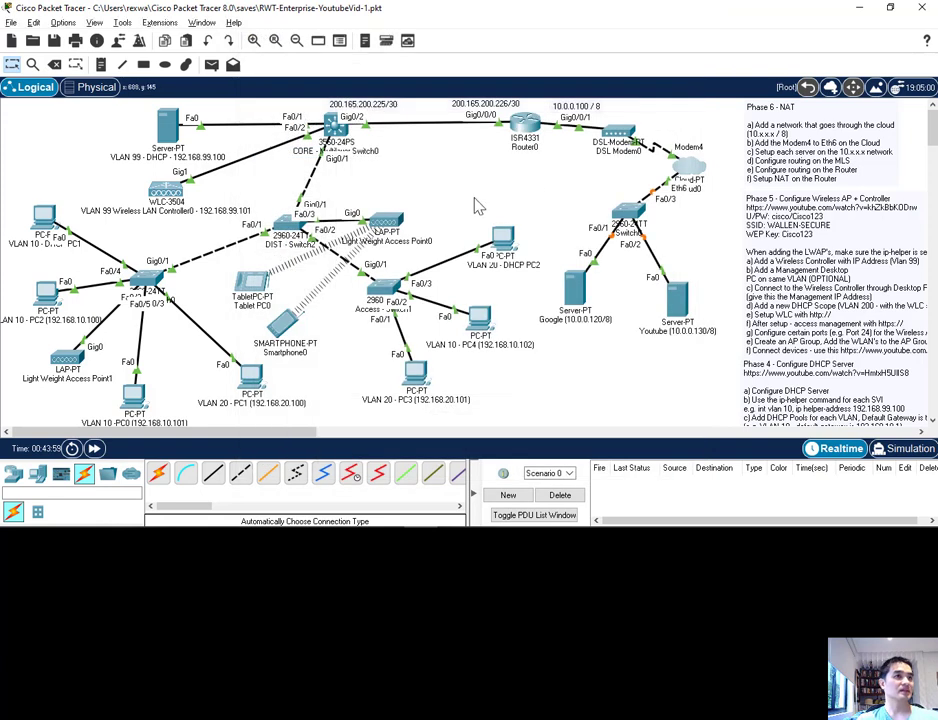
click(95, 449)
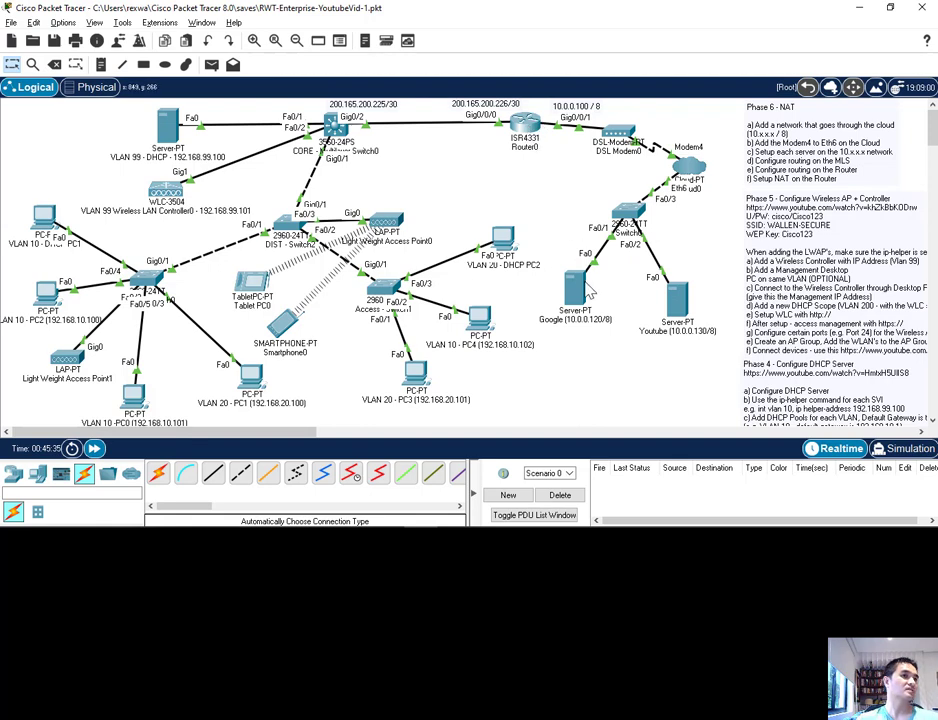
Open Router0's command line and leave interface configuration mode for the privileged EXEC prompt.
click(521, 136)
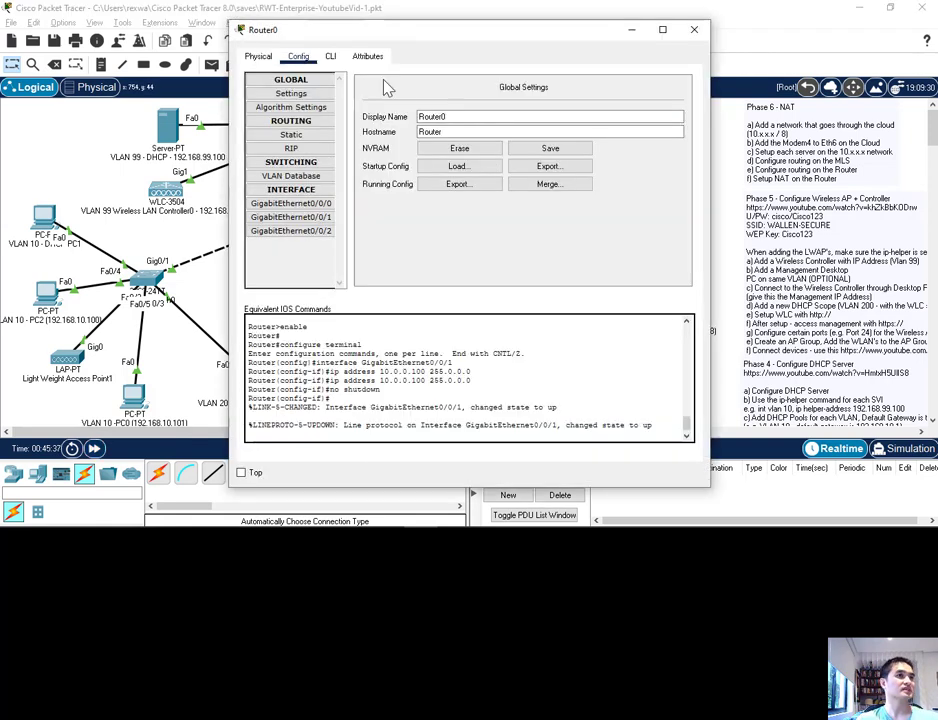
click(331, 56)
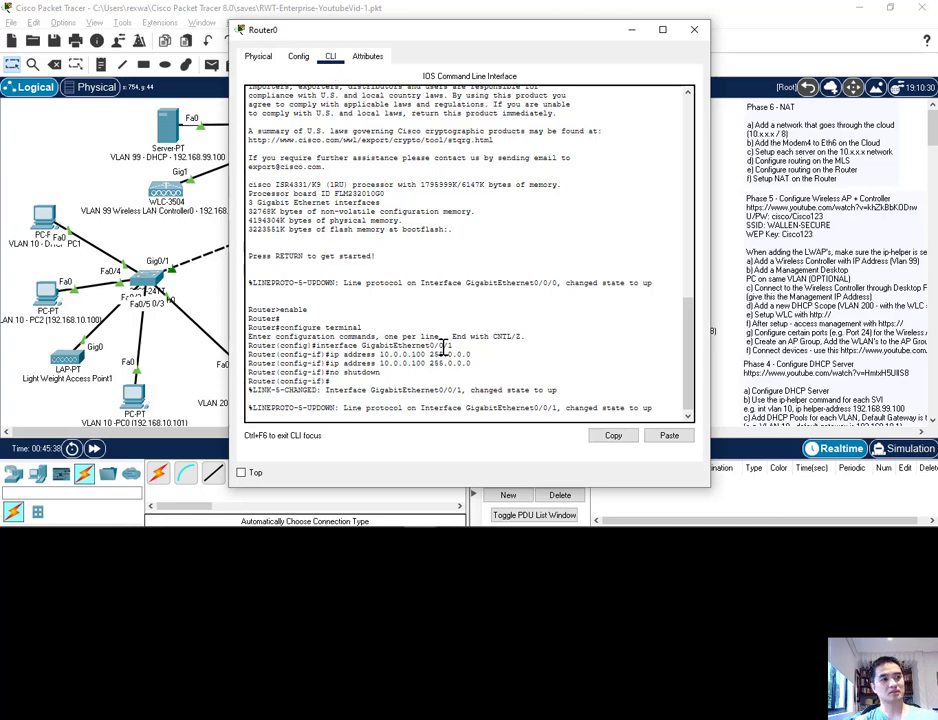
key(Return)
key(Return)
key(ctrl+z)
key(Return)
key(Return)
key(Return)
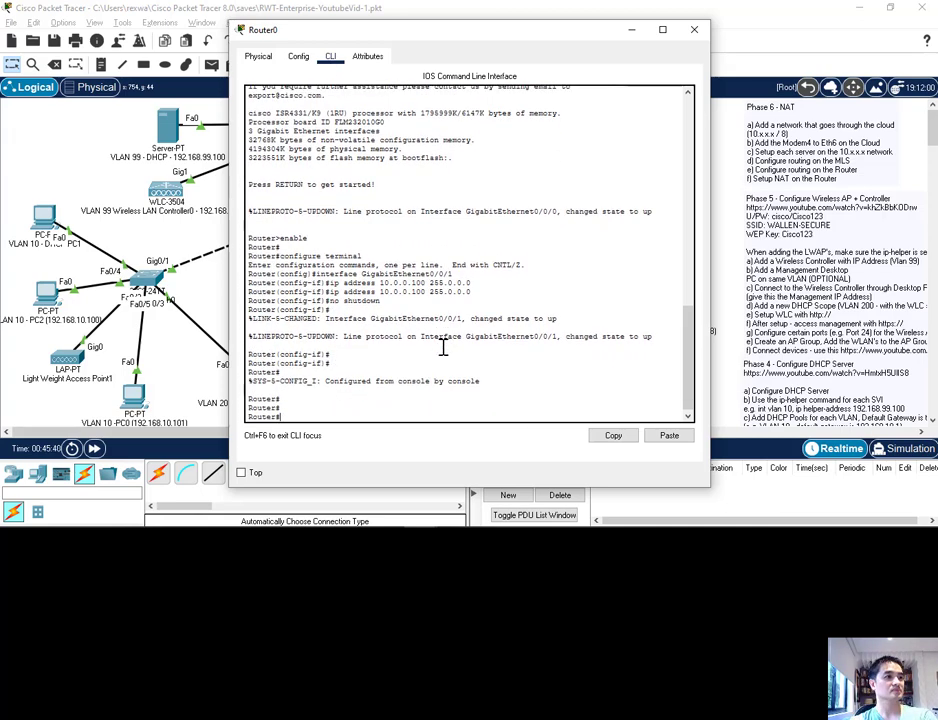
key(Return)
key(Return)
key(Return)
key(Return)
key(Return)
key(Return)
key(Return)
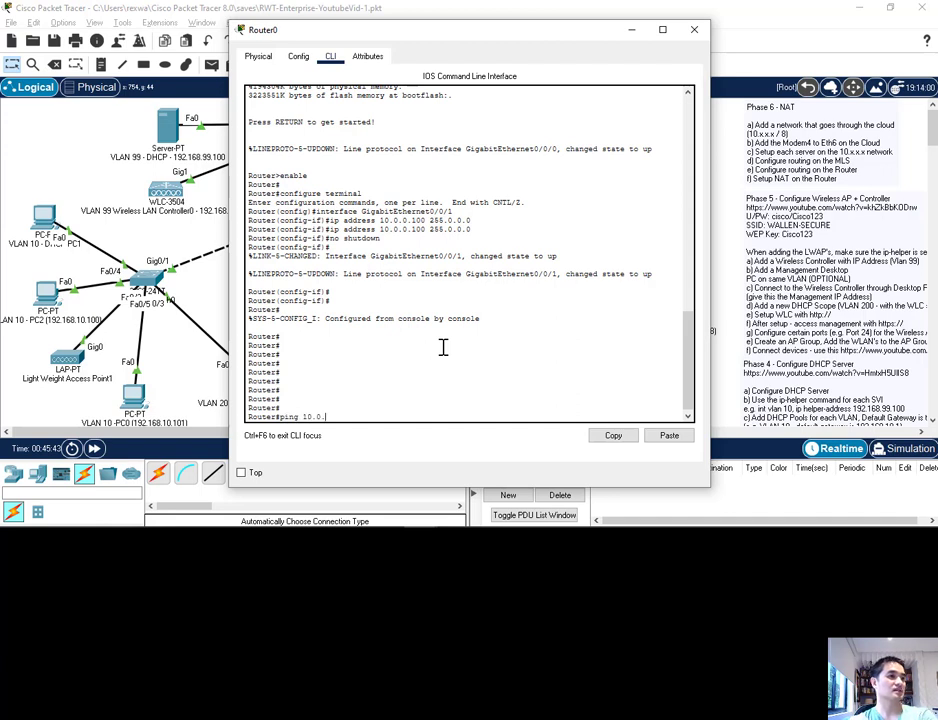
Ping the servers at 10.0.0.120 and 10.0.0.130 from Router0, and close the router's window.
text(ping 10.0.0.120)
key(Return)
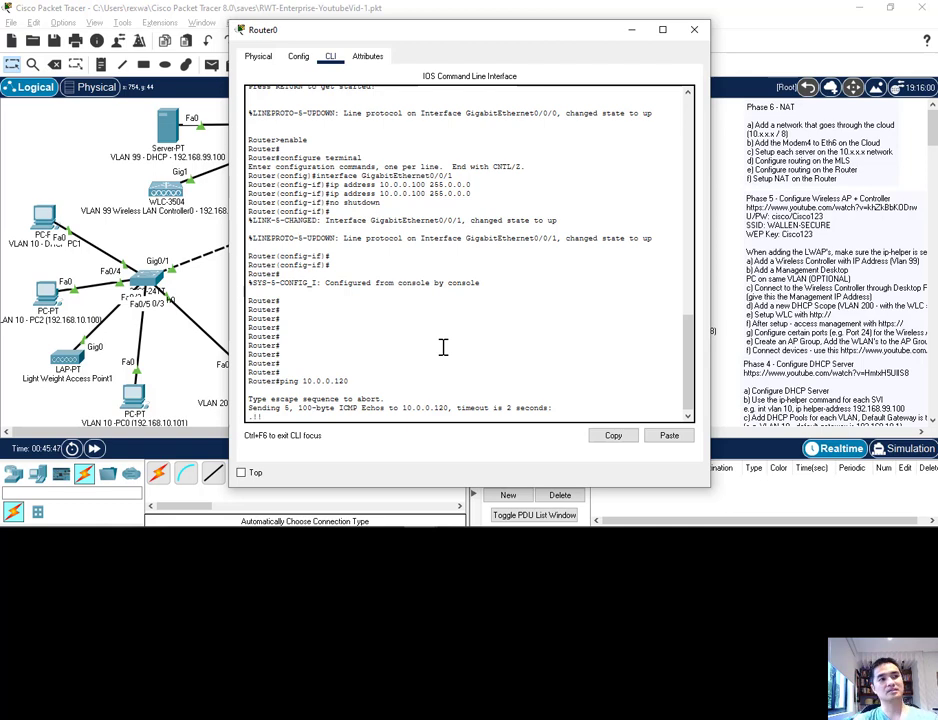
key(Up)
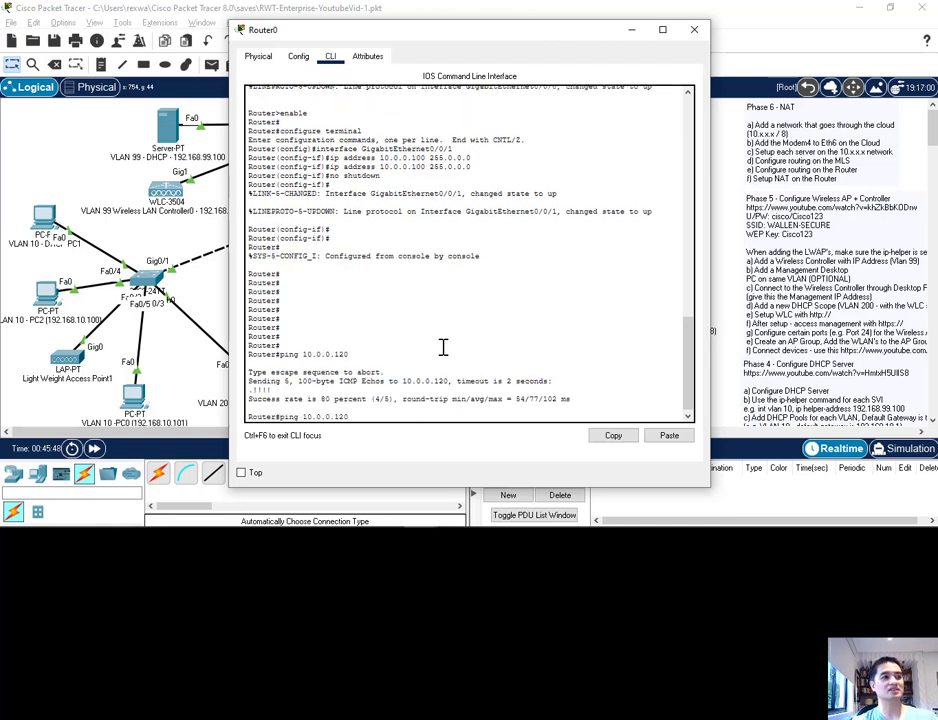
key(Return)
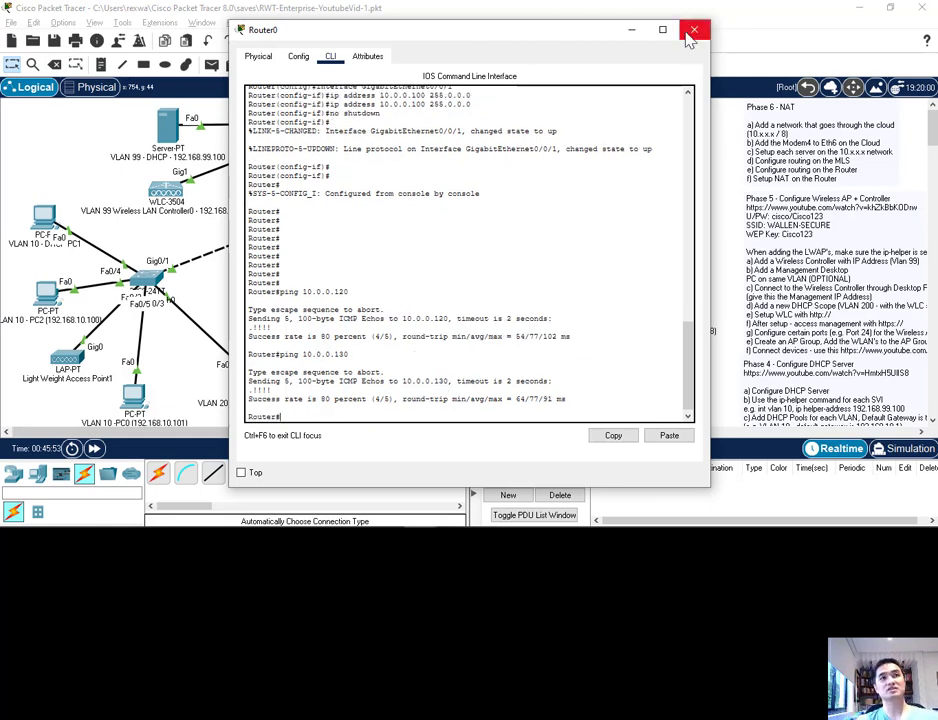
click(694, 29)
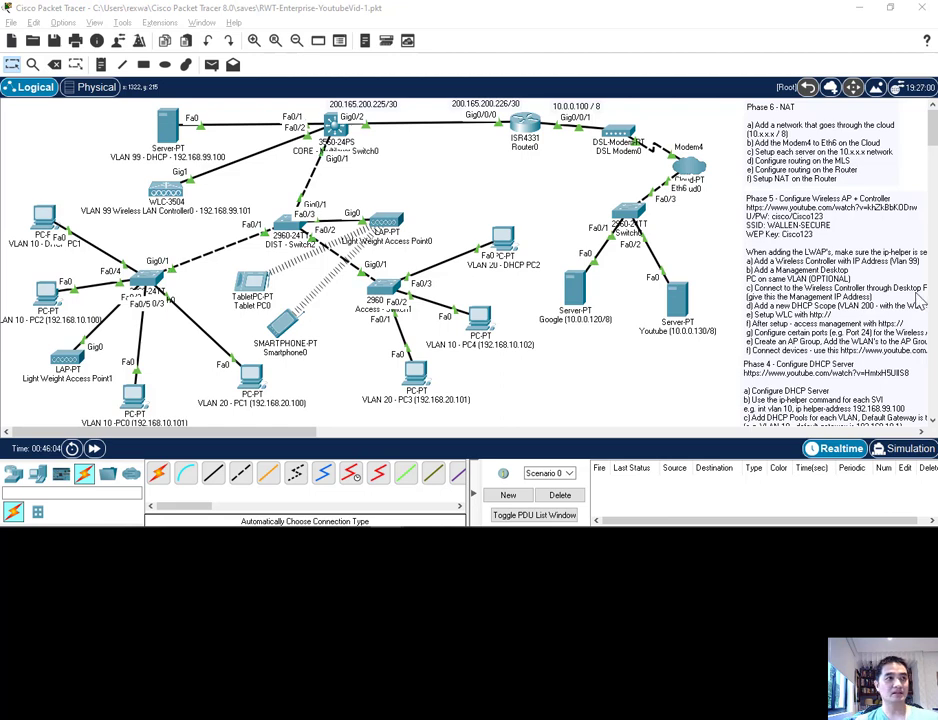
Open the CORE multilayer switch's command line and page past the running configuration to the privileged prompt.
click(330, 136)
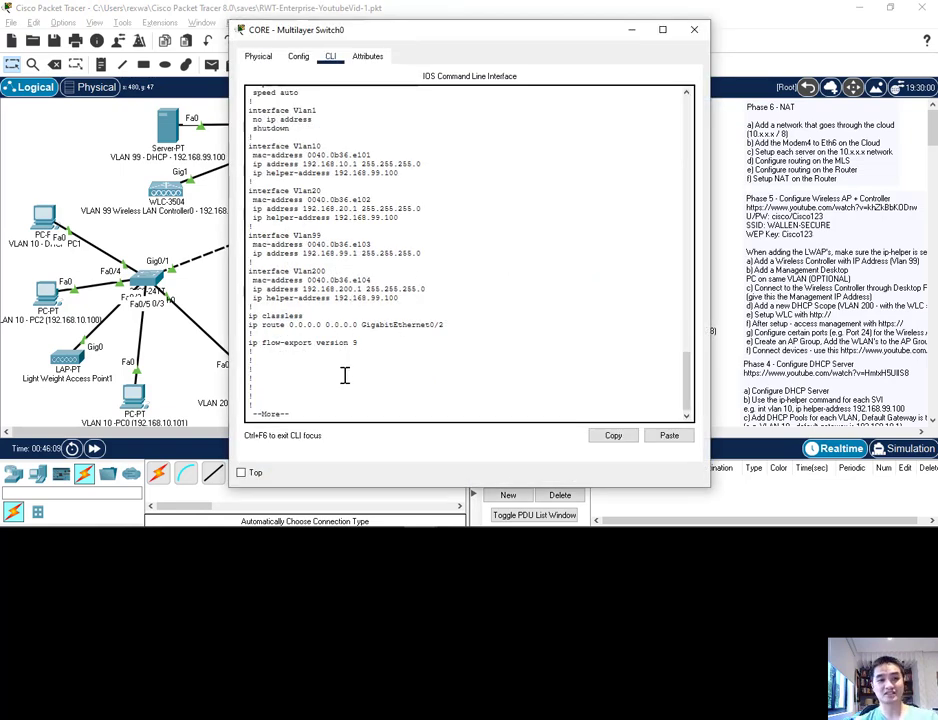
key(Return)
key(Return)
key(Return)
key(Return)
key(Return)
key(Return)
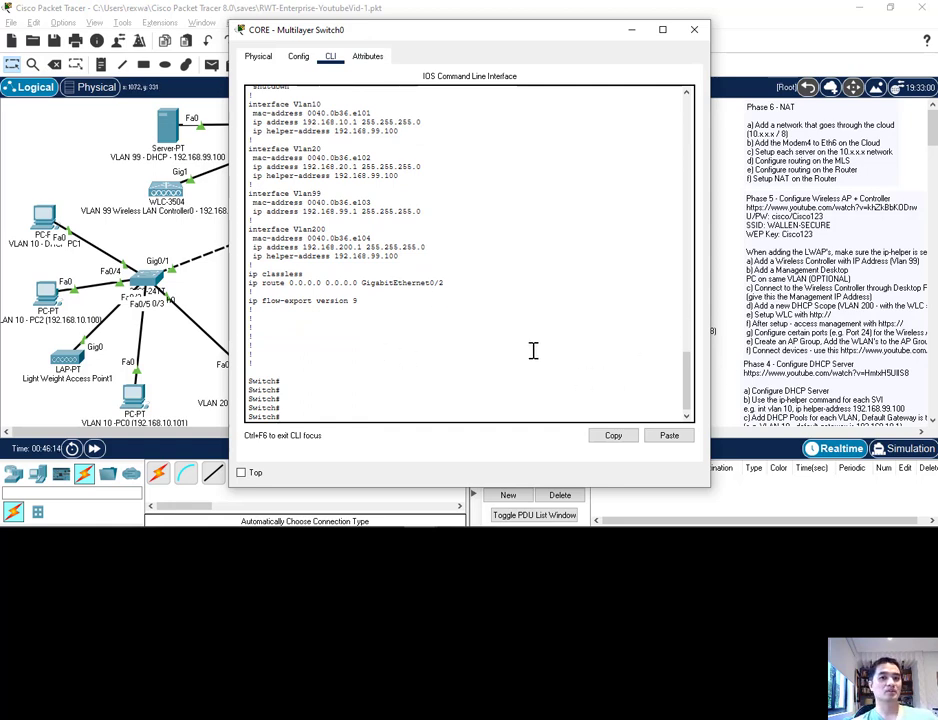
Start OSPF process 1 on the CORE switch and advertise network 192.168.0.0 with wildcard 0.0.255.255 in area 0.
text(con)
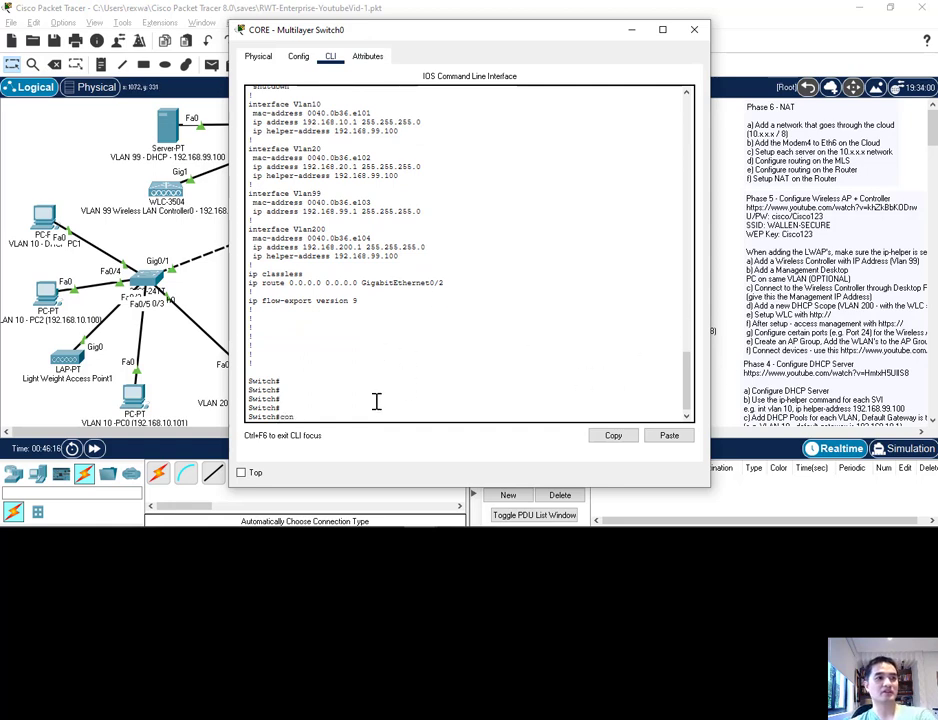
text(f t)
key(Return)
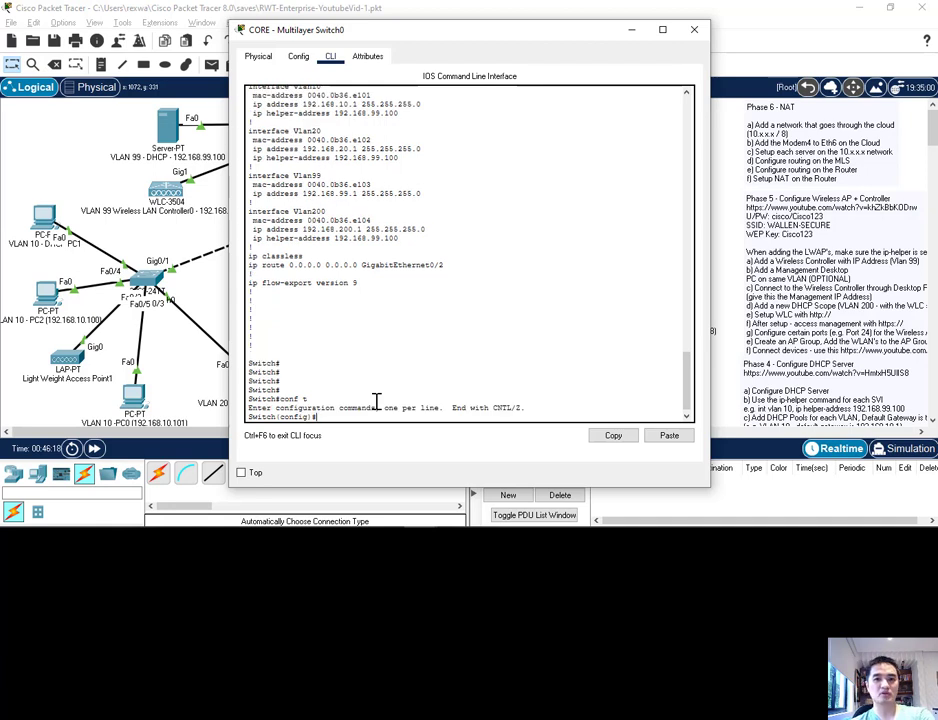
text(router ospf 1)
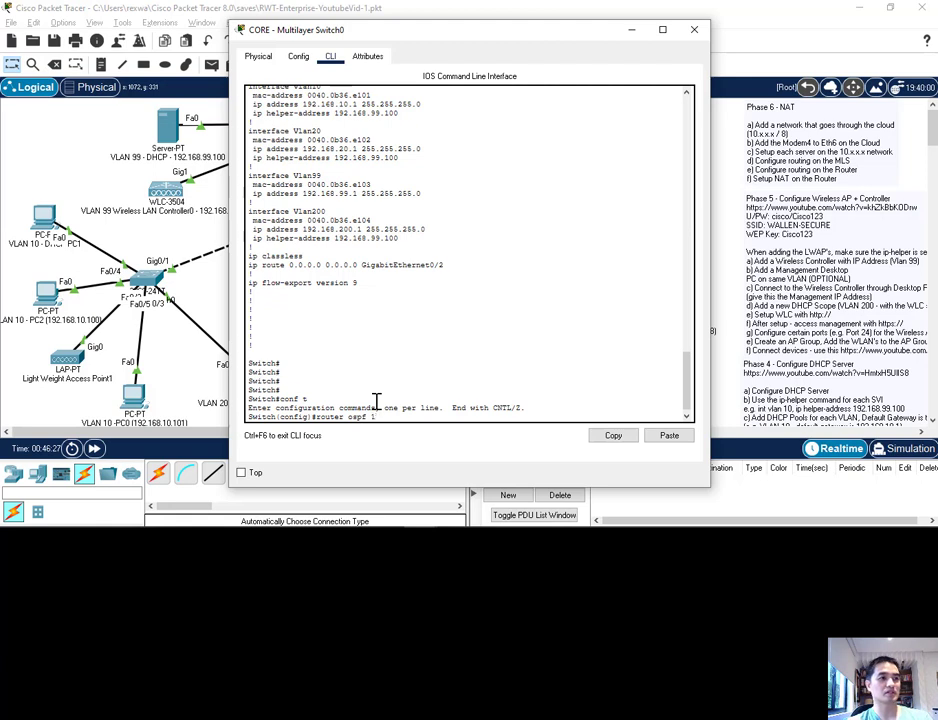
key(Return)
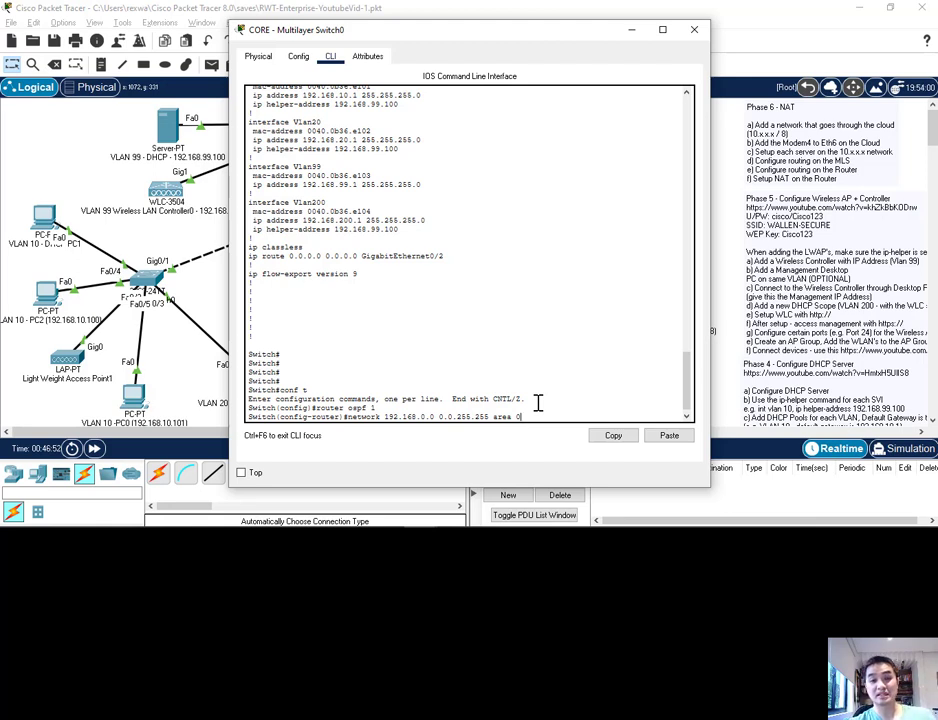
key(Return)
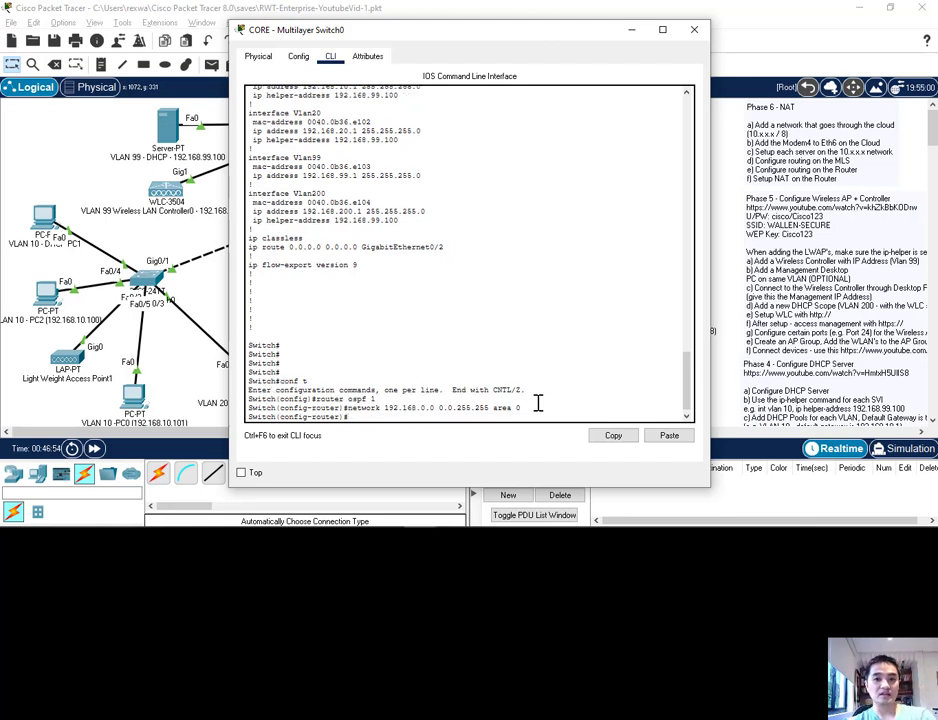
Advertise network 10.0.0.0 with wildcard 0.255.255.255 in area 0 under the CORE switch's OSPF process 1.
text(network 10.)
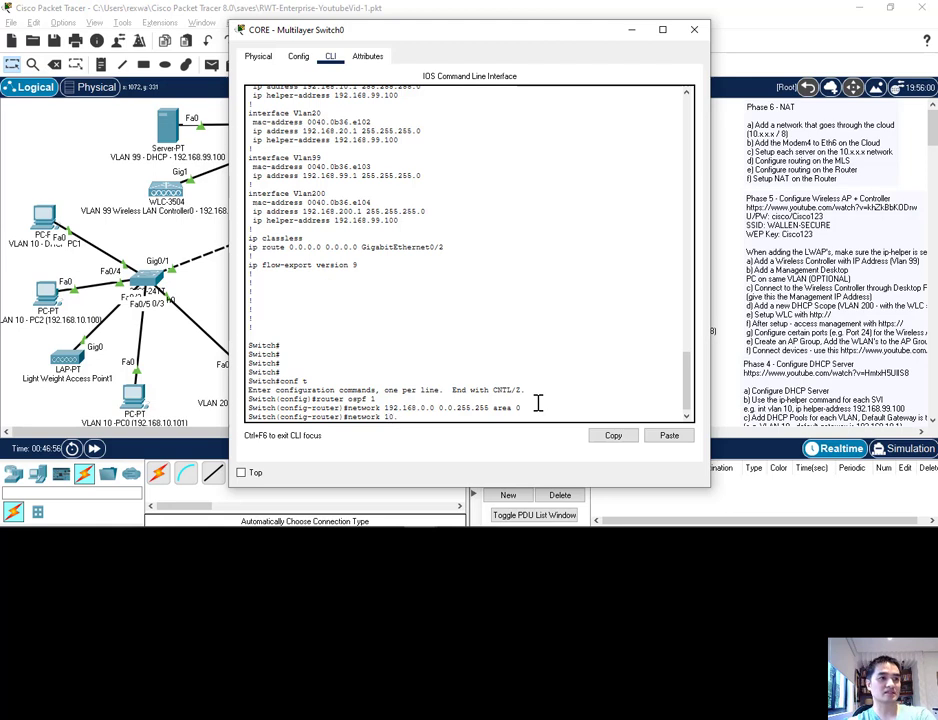
text(0)
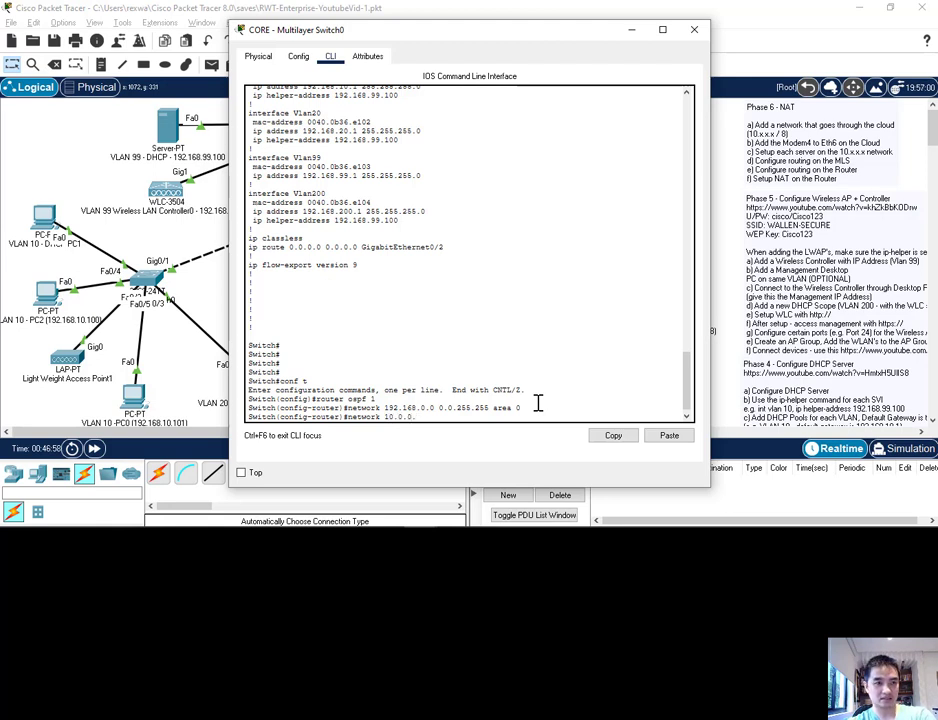
text(.0 )
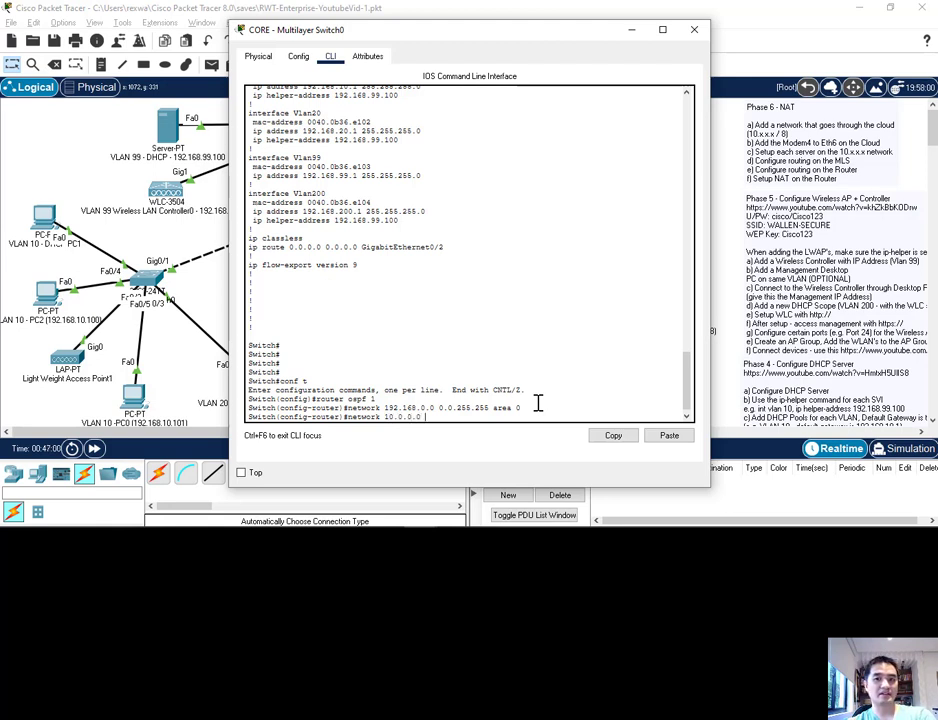
text(0.255.255.255)
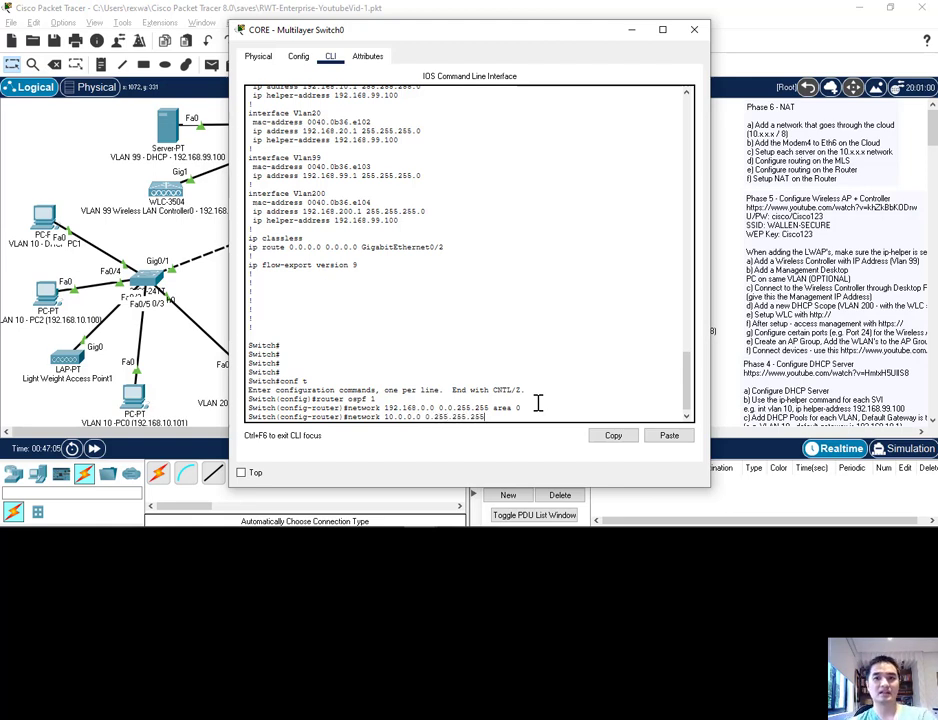
text( area 0)
key(Return)
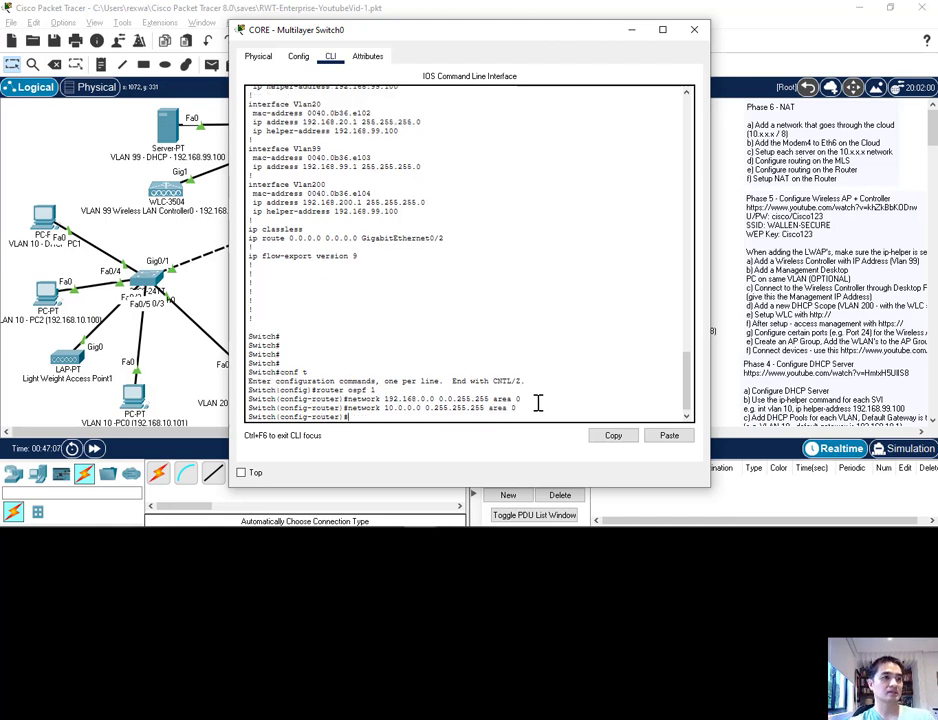
Advertise network 200.165.200.0 with wildcard 0.0.0.255 in area 0 under the CORE switch's OSPF process 1, and leave router configuration.
text(network )
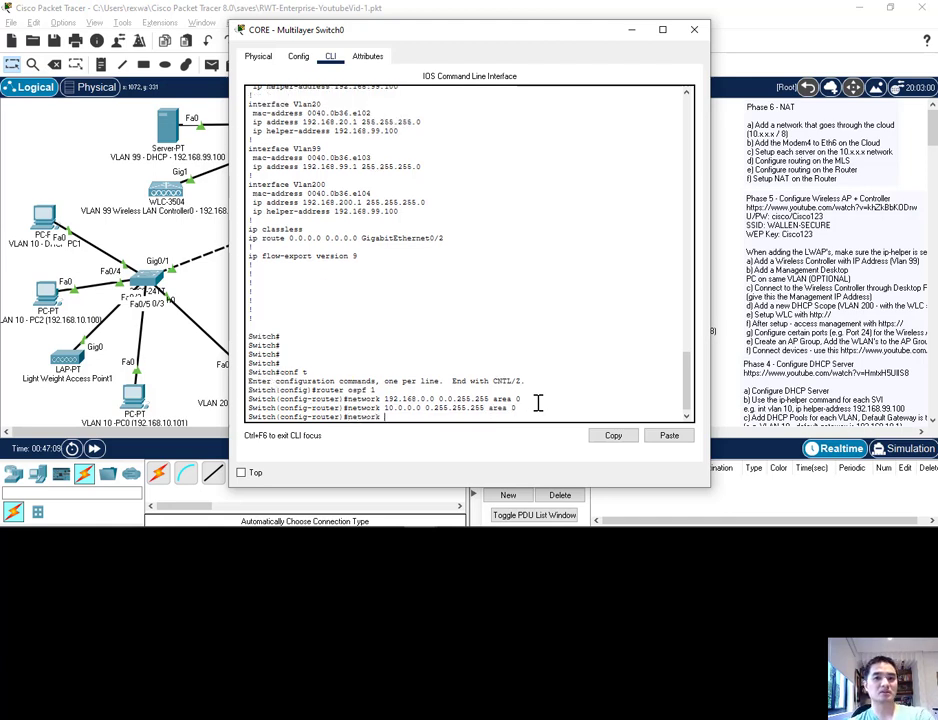
text(200.165.200.0 0.0.0.)
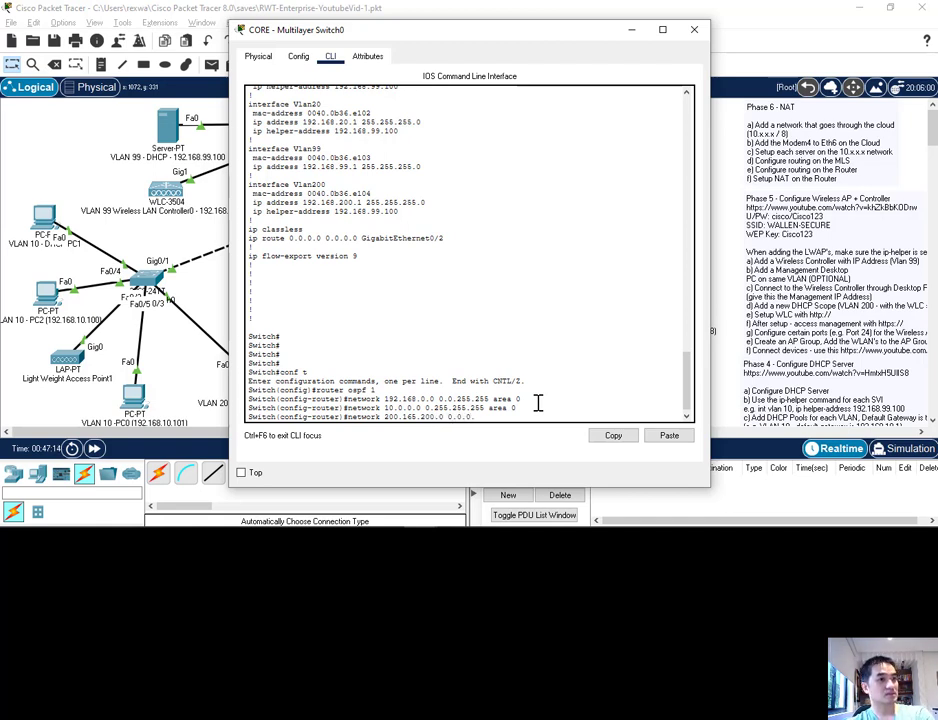
text(255)
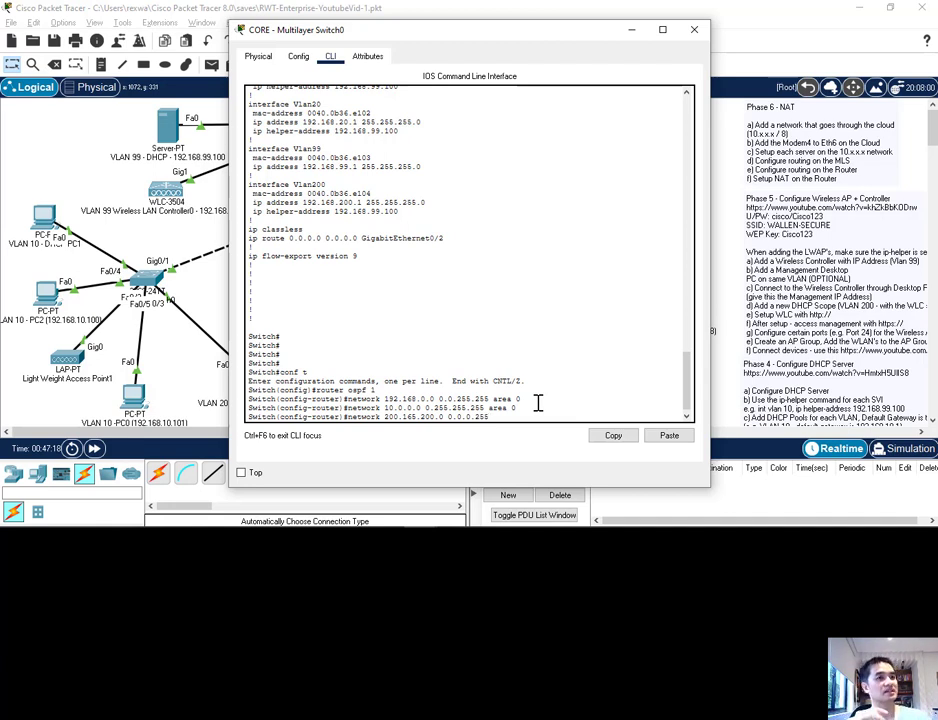
text( area )
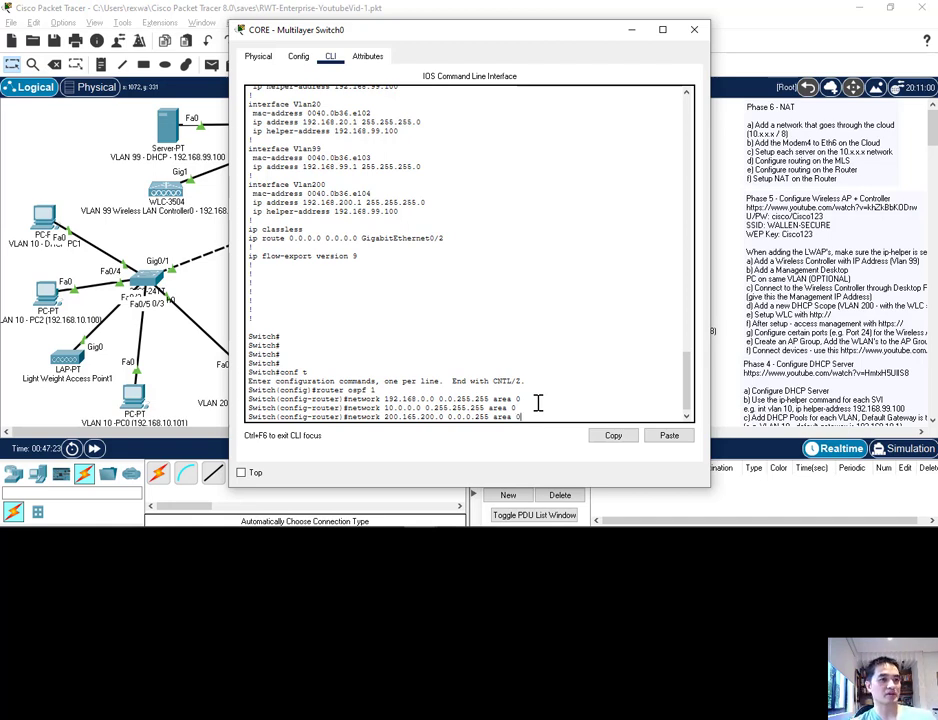
text(0)
key(Return)
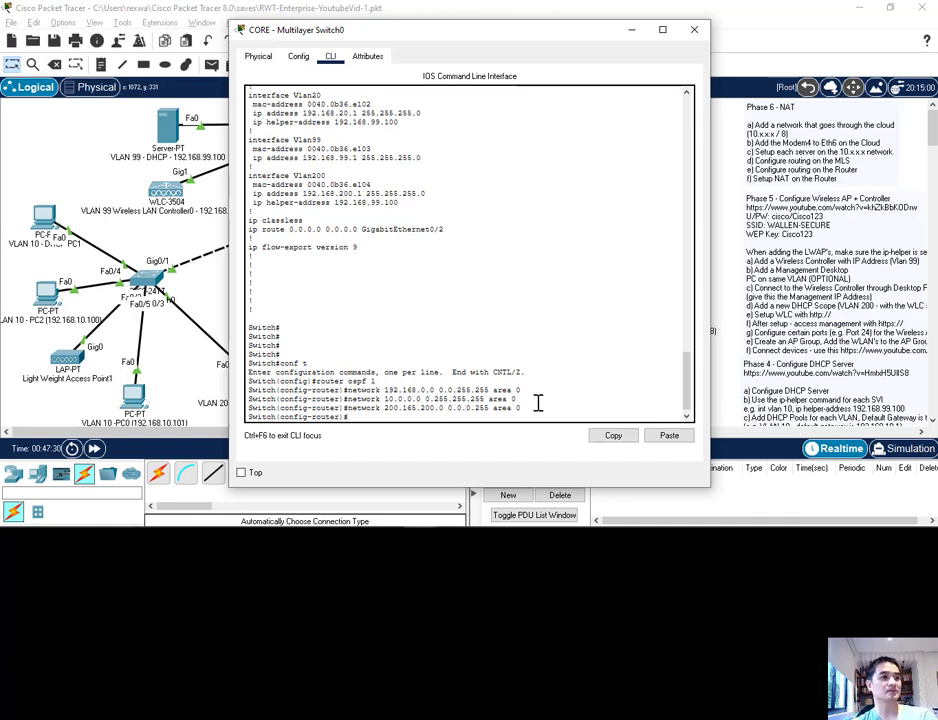
text(exit)
key(Return)
key(Return)
key(Return)
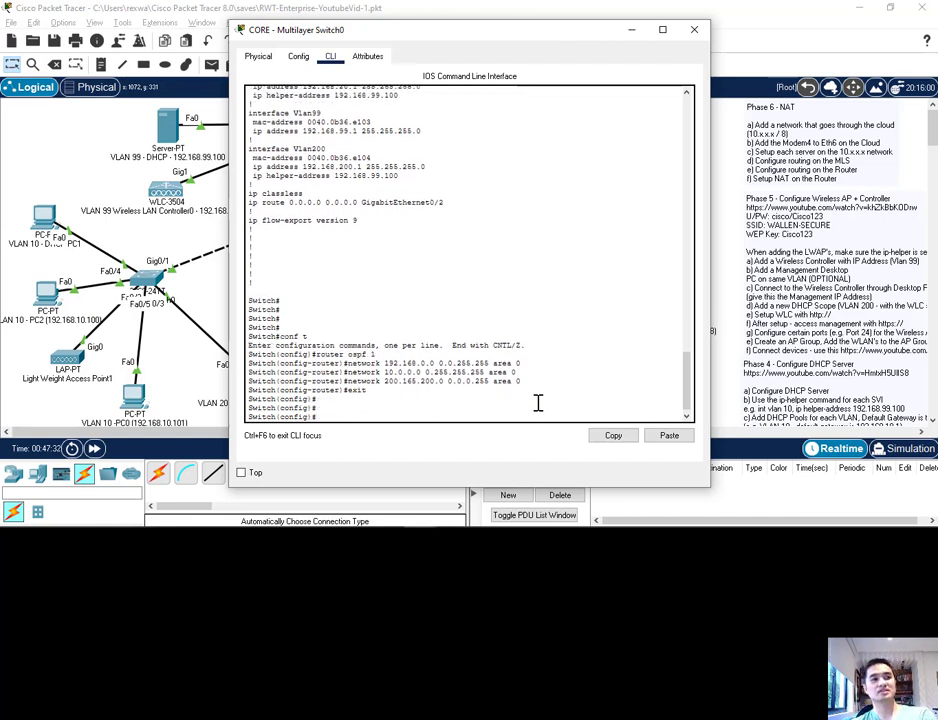
Display the CORE switch's IP routing table from privileged mode, check it against the topology, and close the switch's window.
text(show ip route)
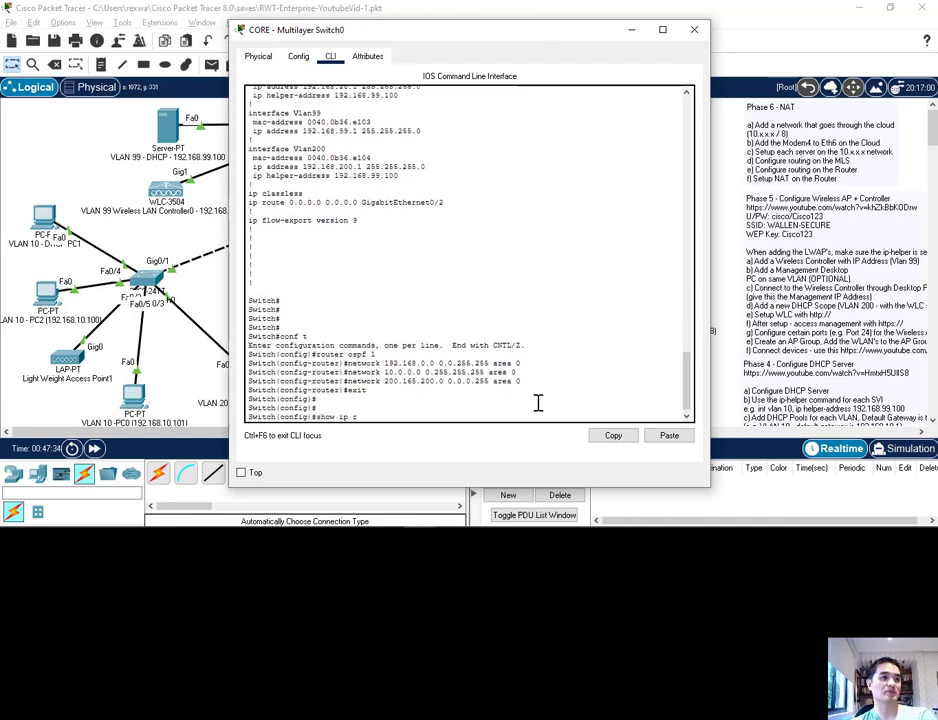
key(Return)
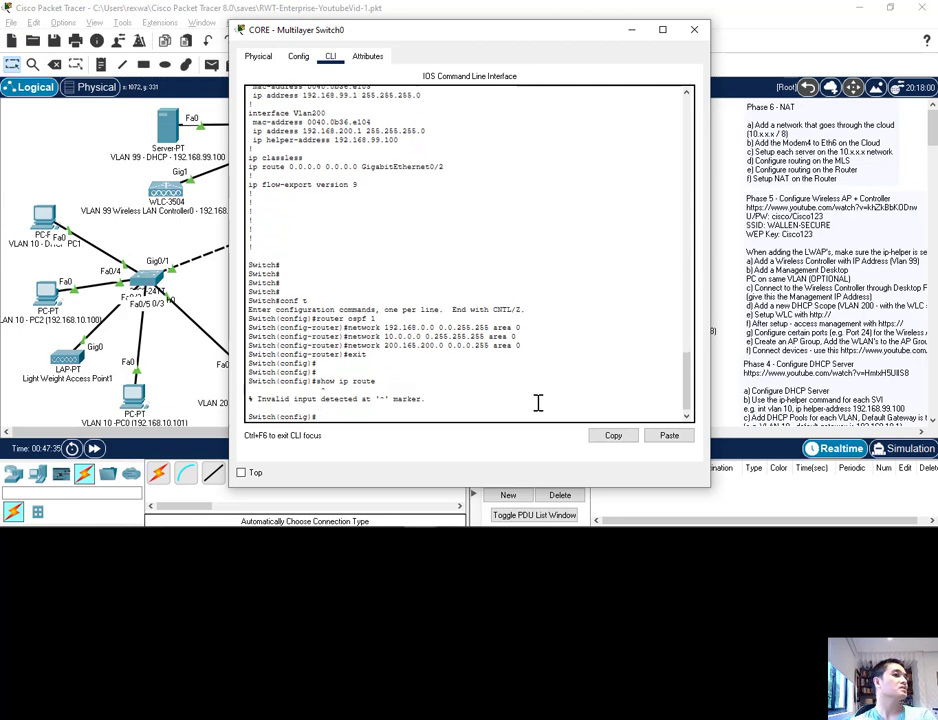
key(ctrl+z)
text(show ip route)
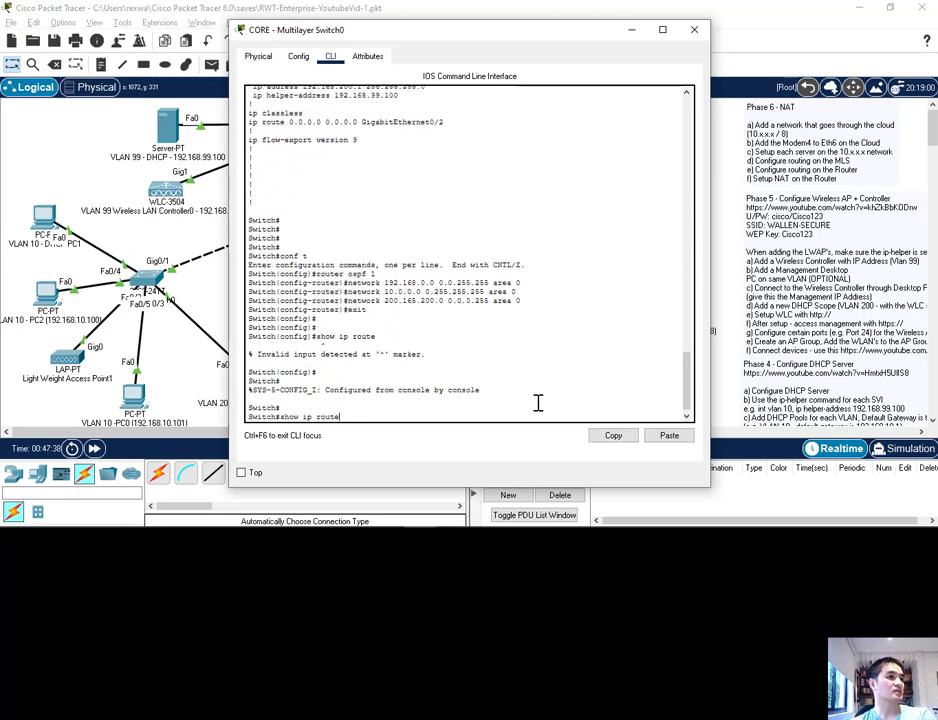
key(Return)
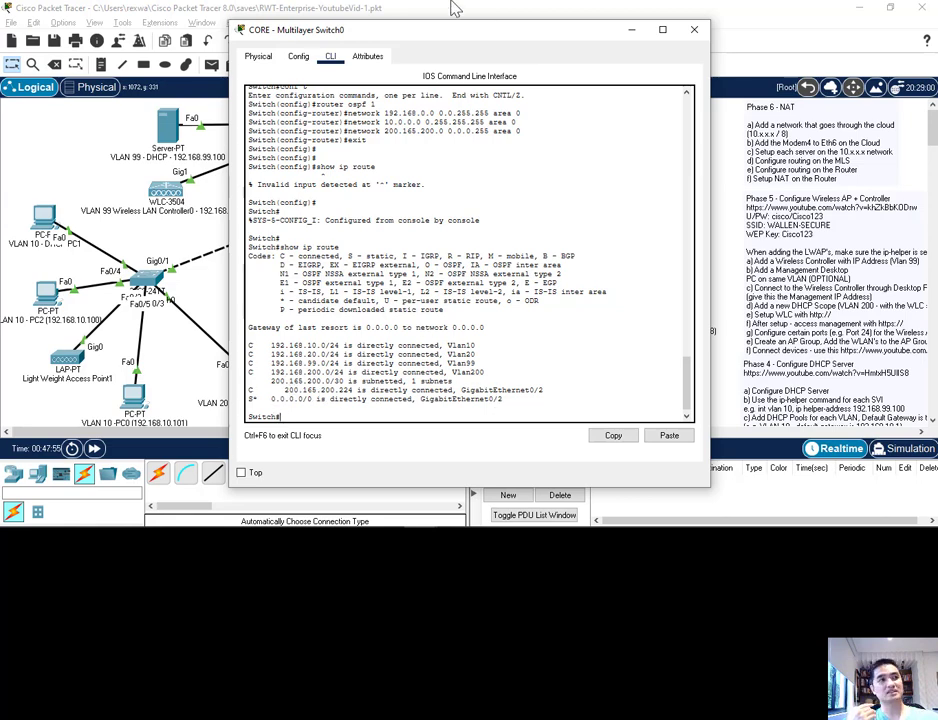
drag(429, 36, 431, 203)
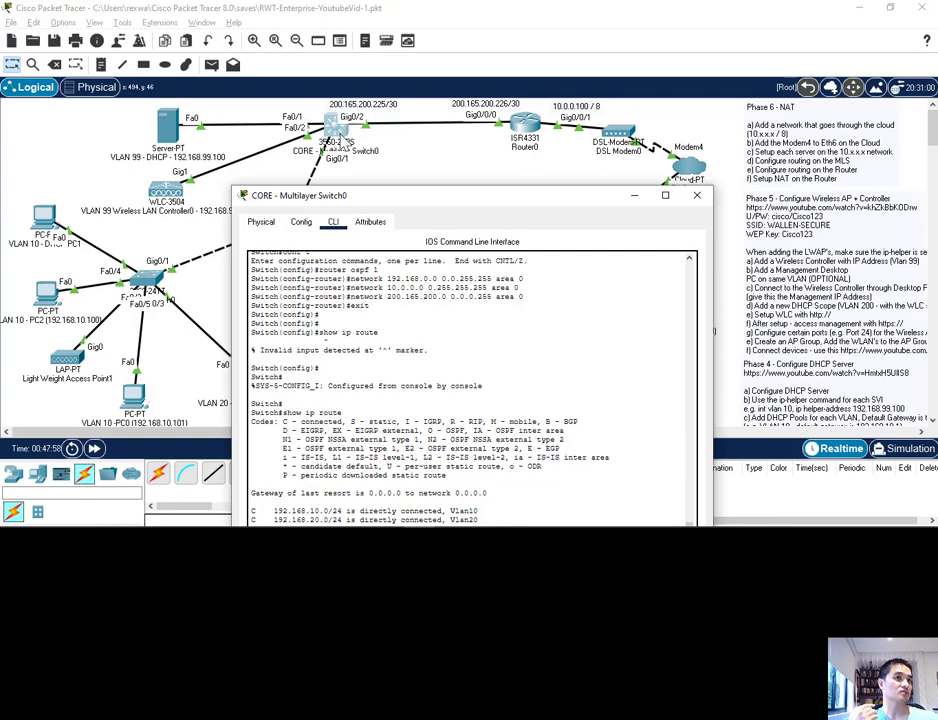
drag(417, 203, 398, 180)
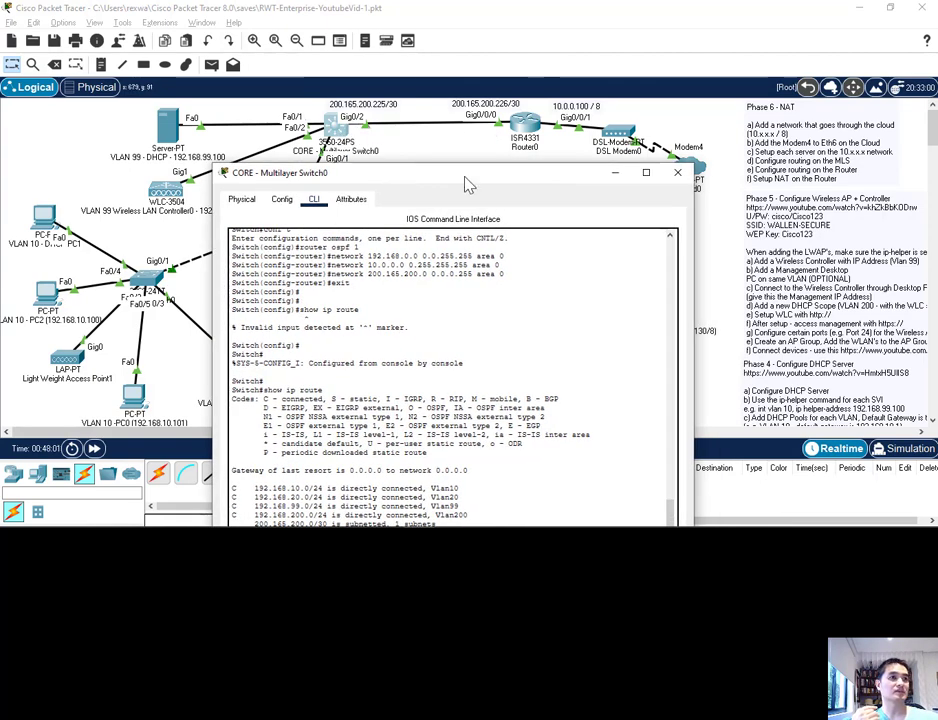
drag(464, 174, 452, 114)
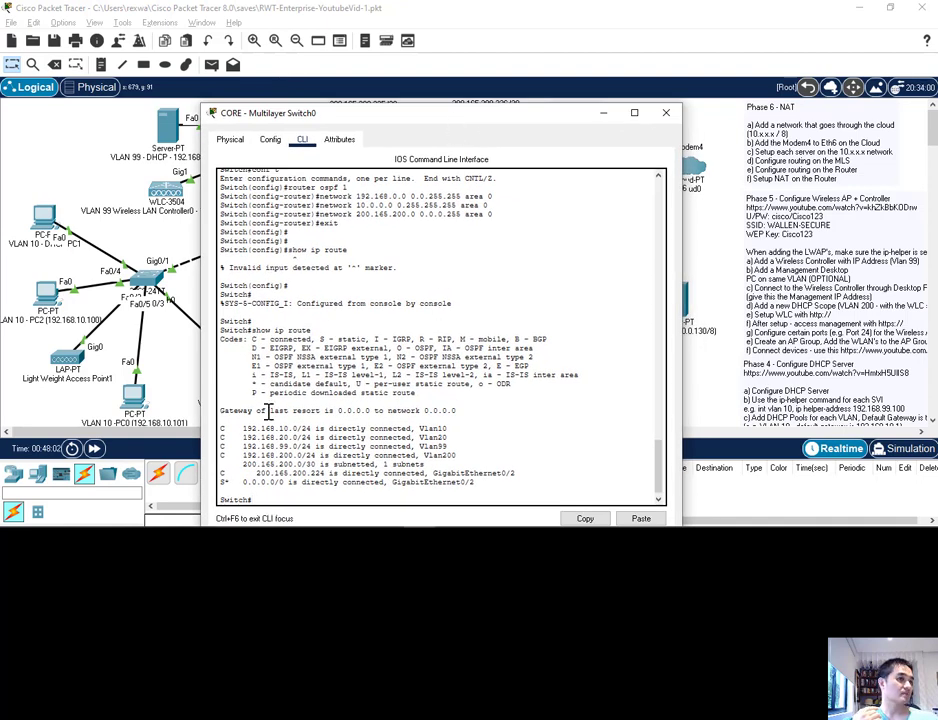
click(666, 114)
click(452, 190)
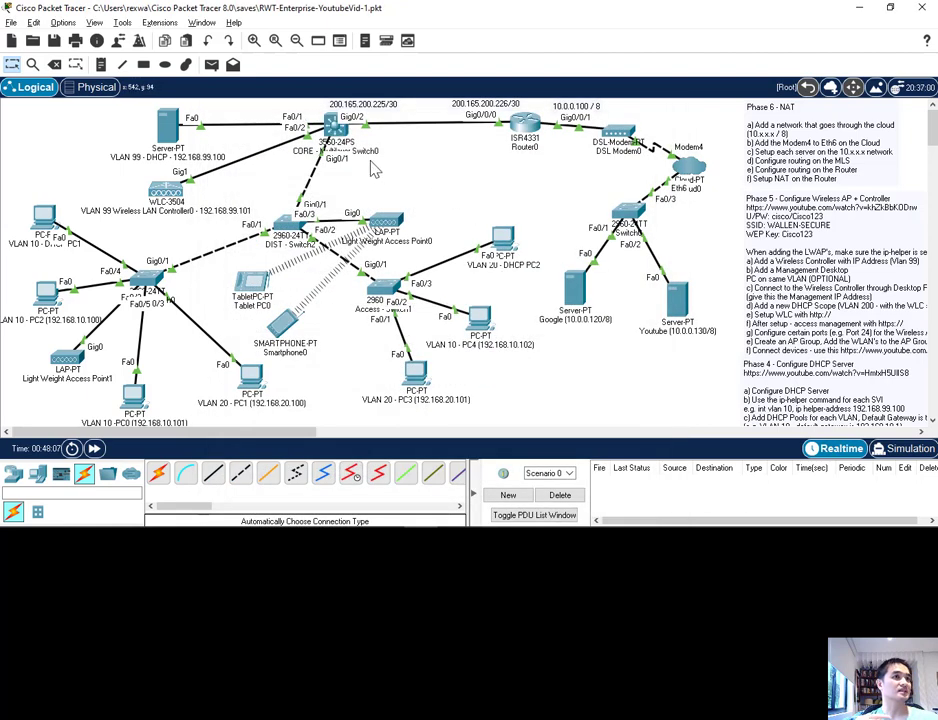
Open Router0's command line, enter global configuration mode and start OSPF process 1.
click(528, 127)
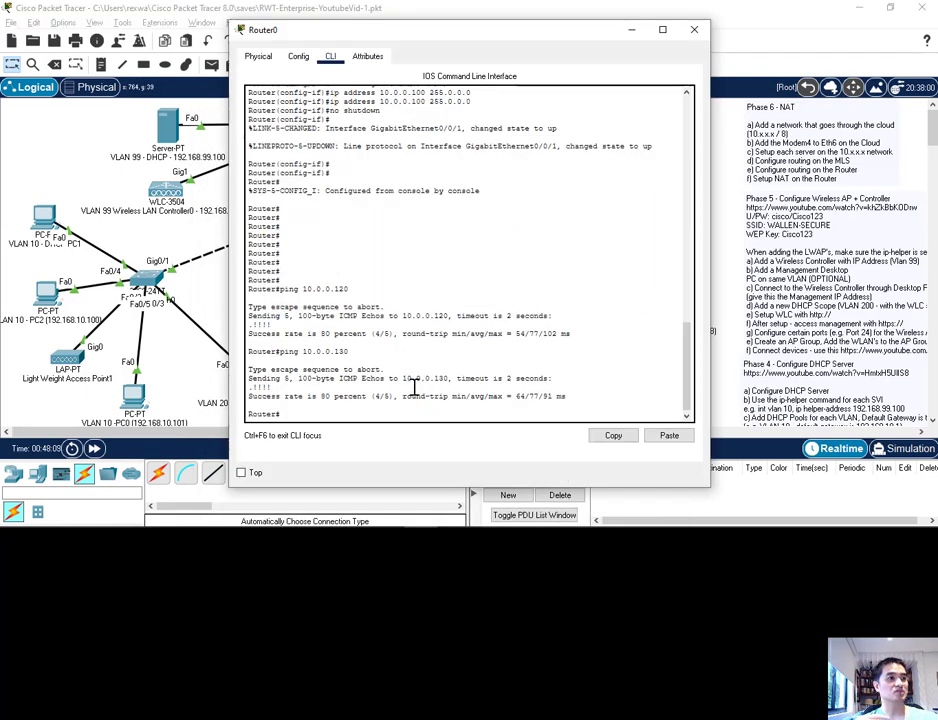
key(Return)
key(Return)
key(Return)
key(Return)
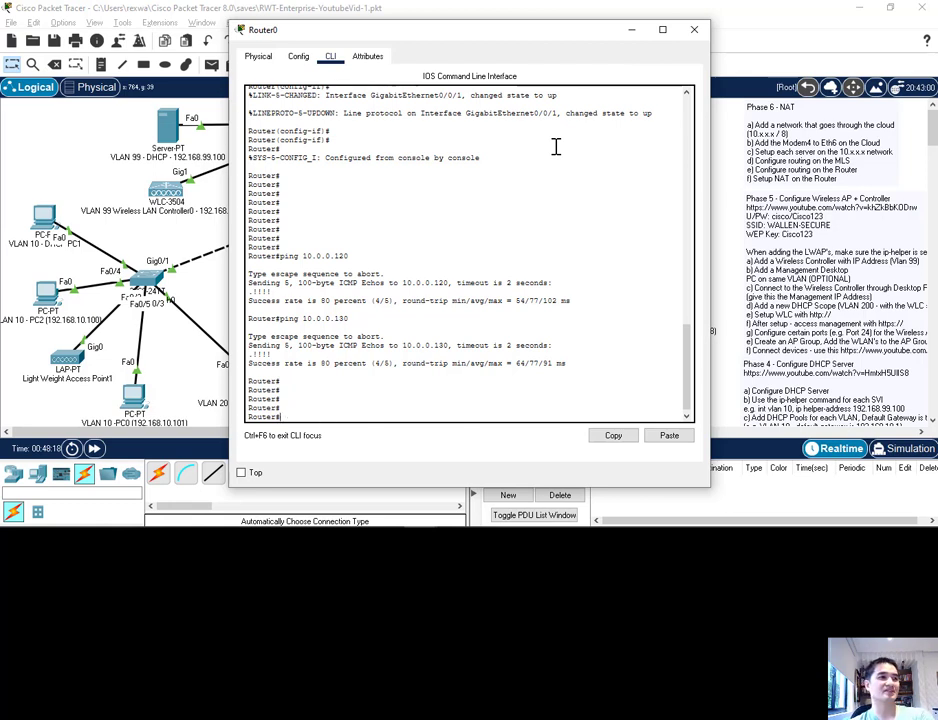
text(conf t)
key(Return)
text(router )
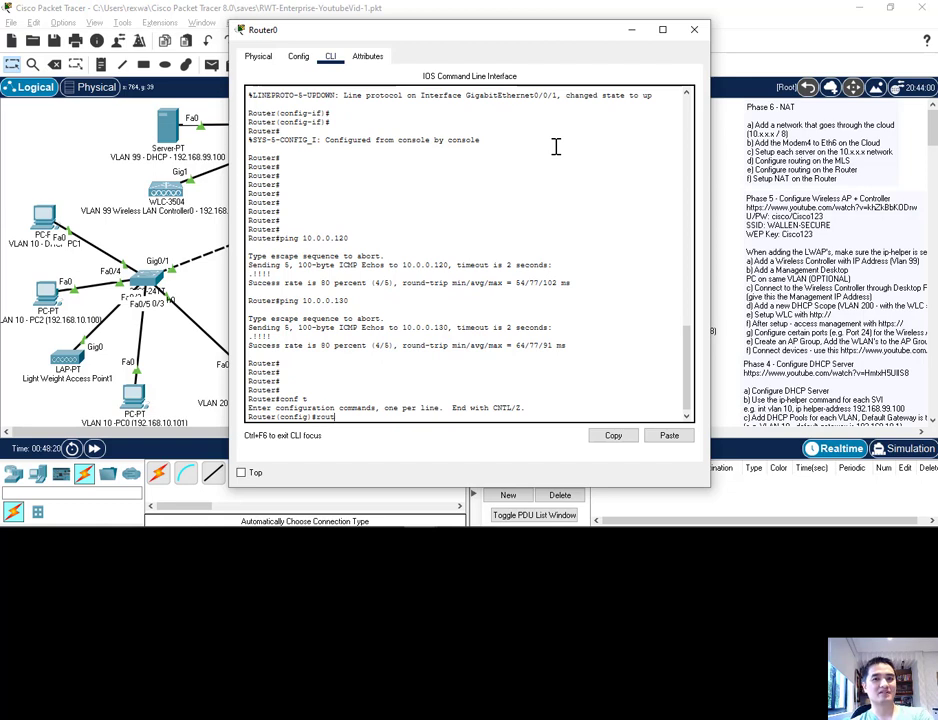
text(ospf 1)
key(Return)
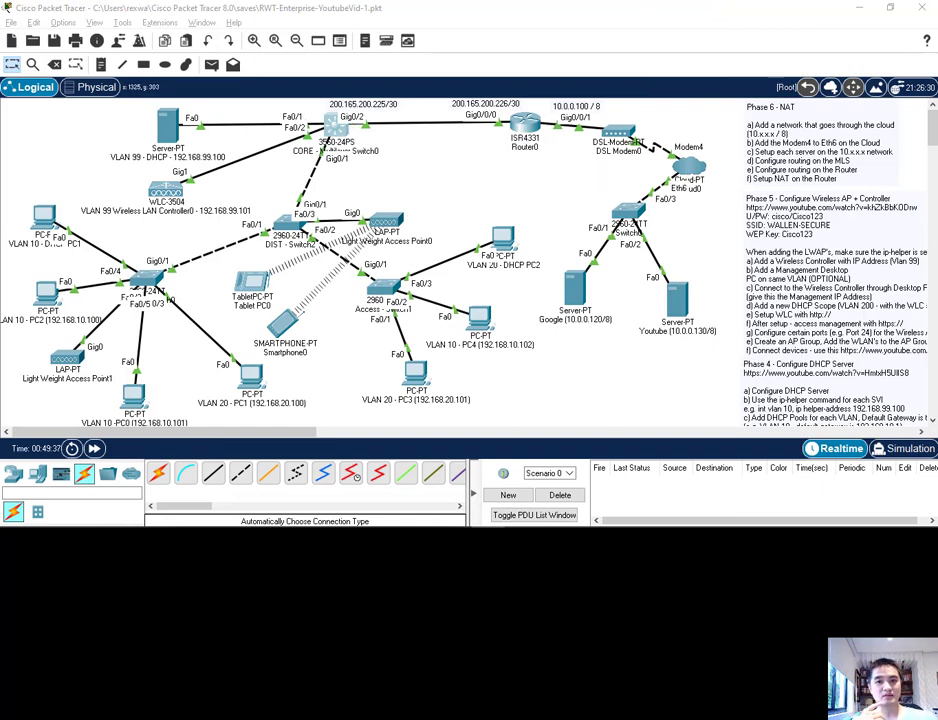
Reopen Router0's command line and advertise network 192.168.0.0 with wildcard 0.0.255.255 in area 0 under OSPF process 1.
click(533, 128)
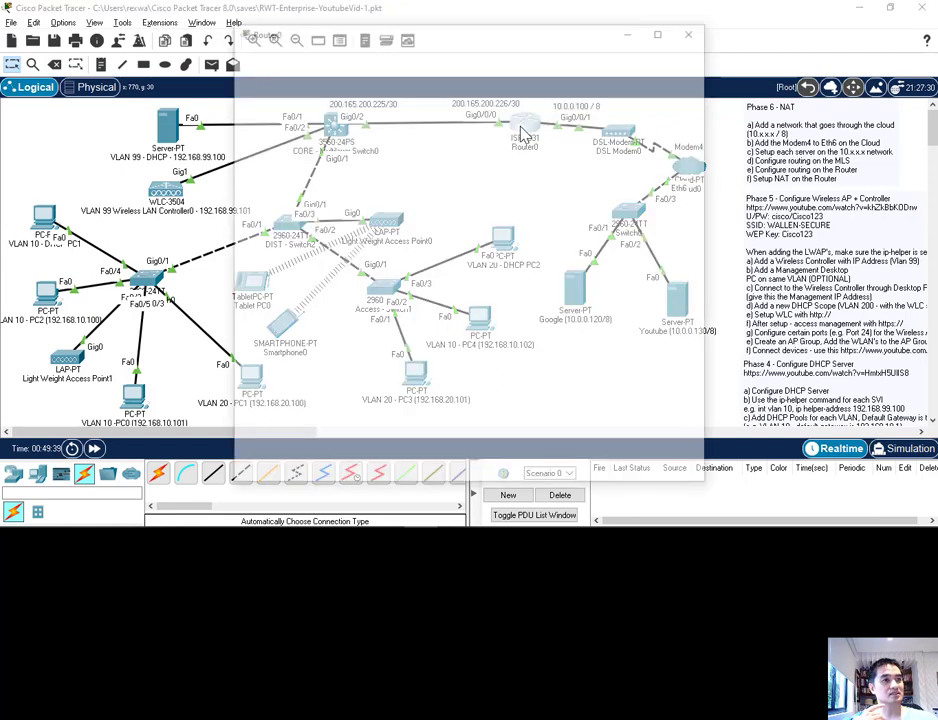
key(Return)
key(Return)
key(Return)
key(Return)
key(Return)
key(Return)
key(Return)
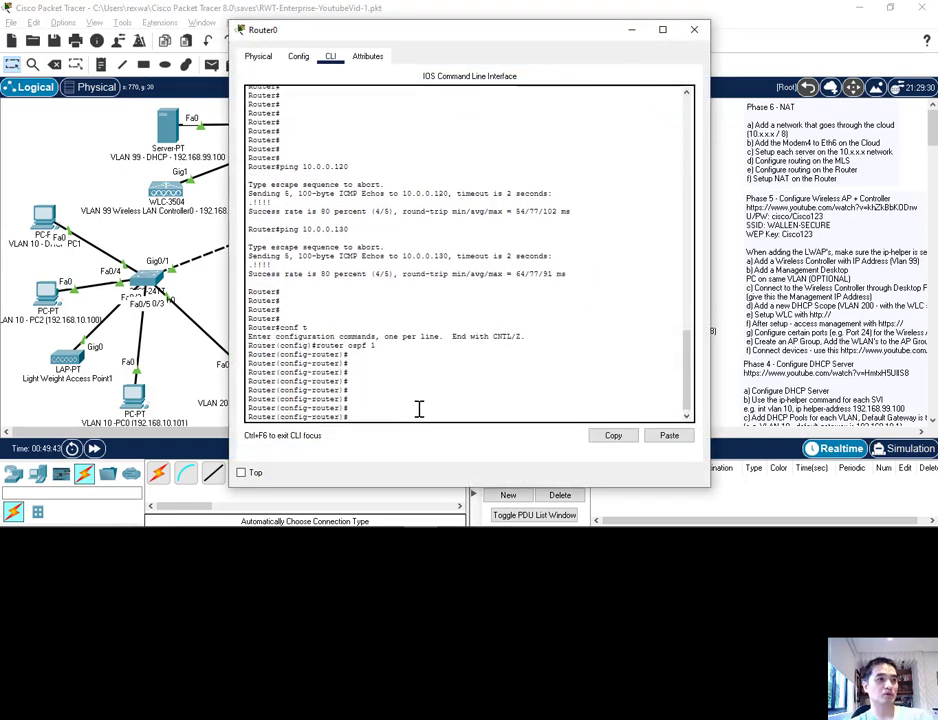
text(network 192.)
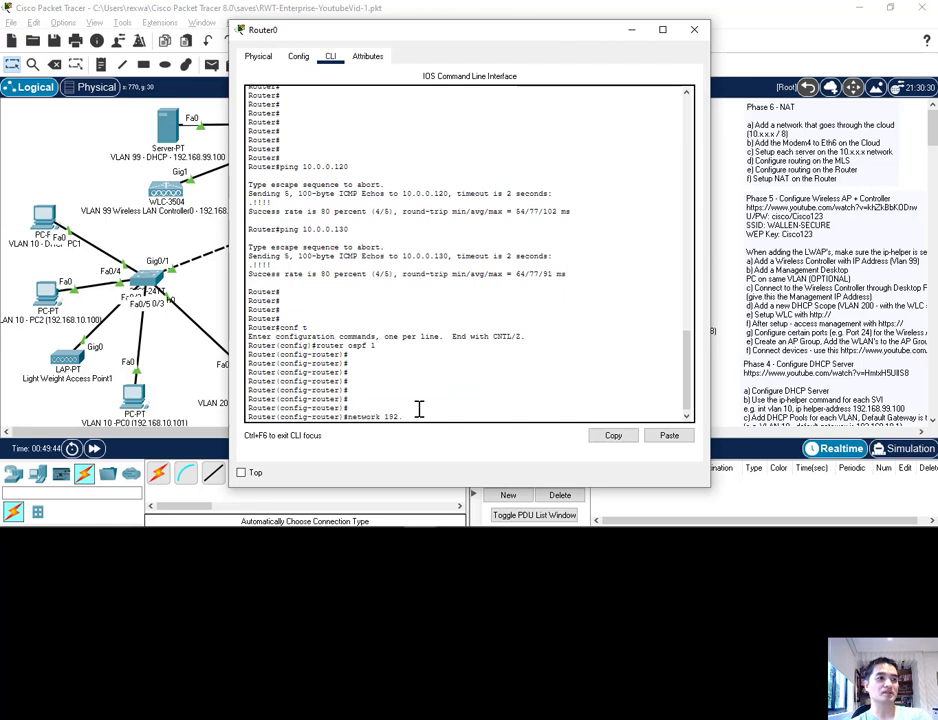
text(168.0.0 0.0)
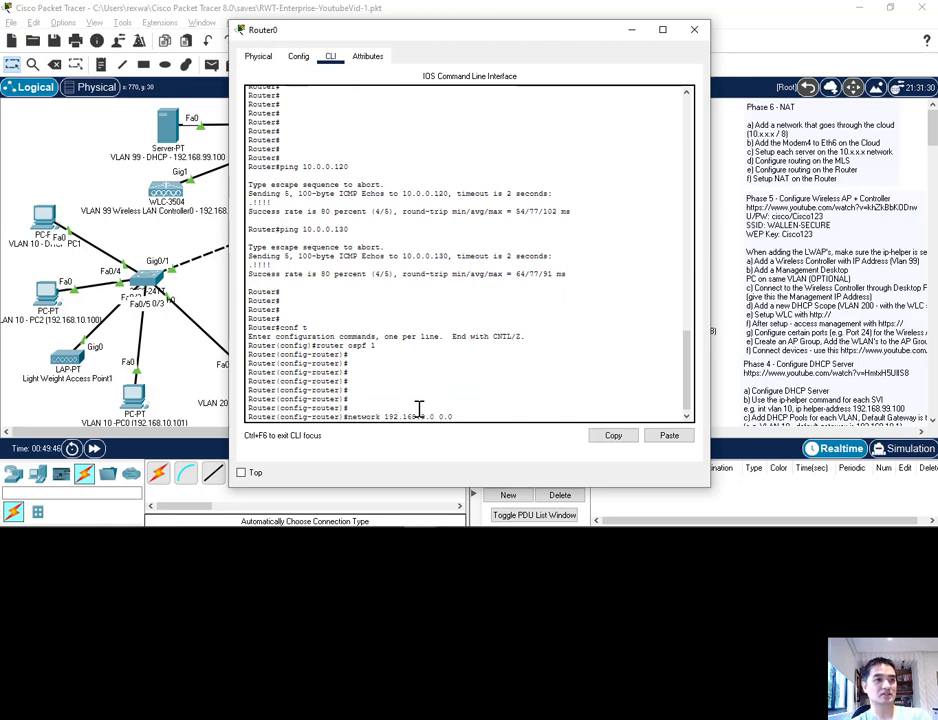
text(.255.255 area)
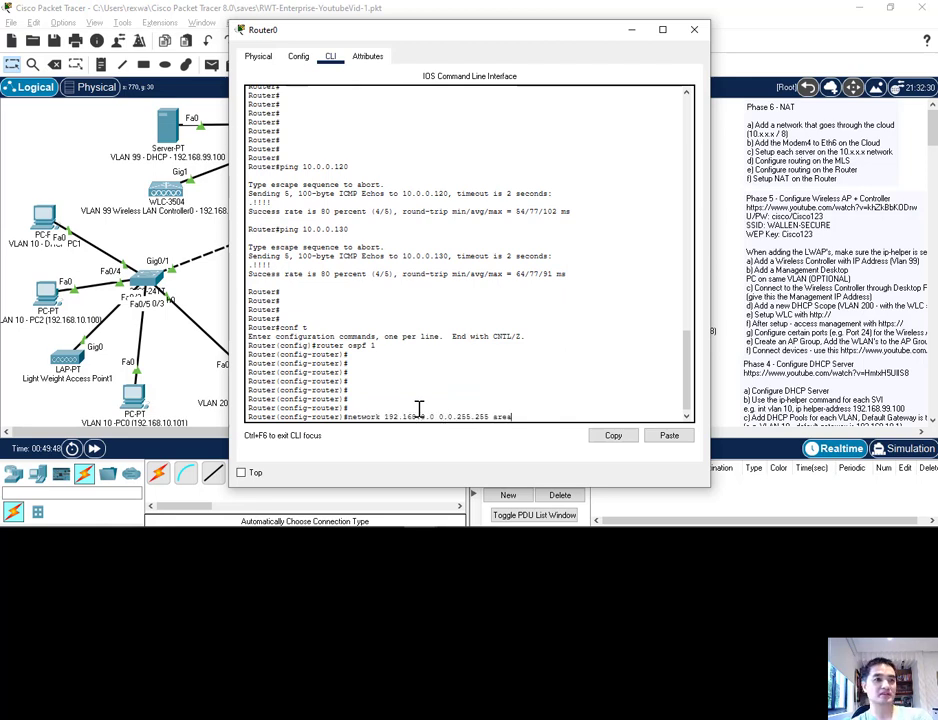
text( 0)
key(Return)
Advertise network 10.0.0.0 with wildcard 0.255.255.255 in area 0 under Router0's OSPF process 1.
text(networ)
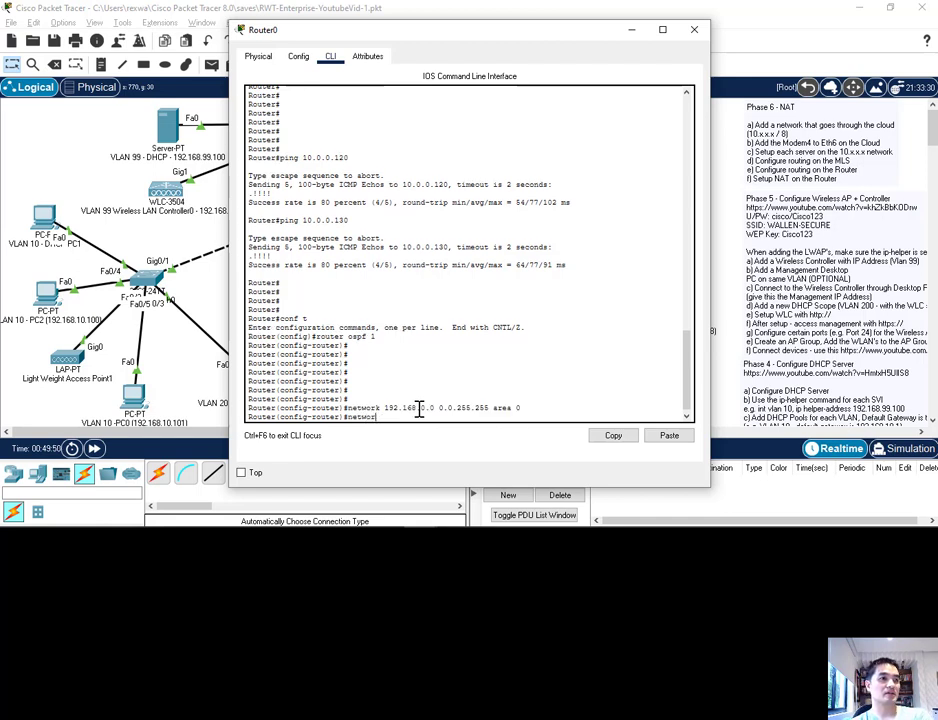
text(k 10.0.0.)
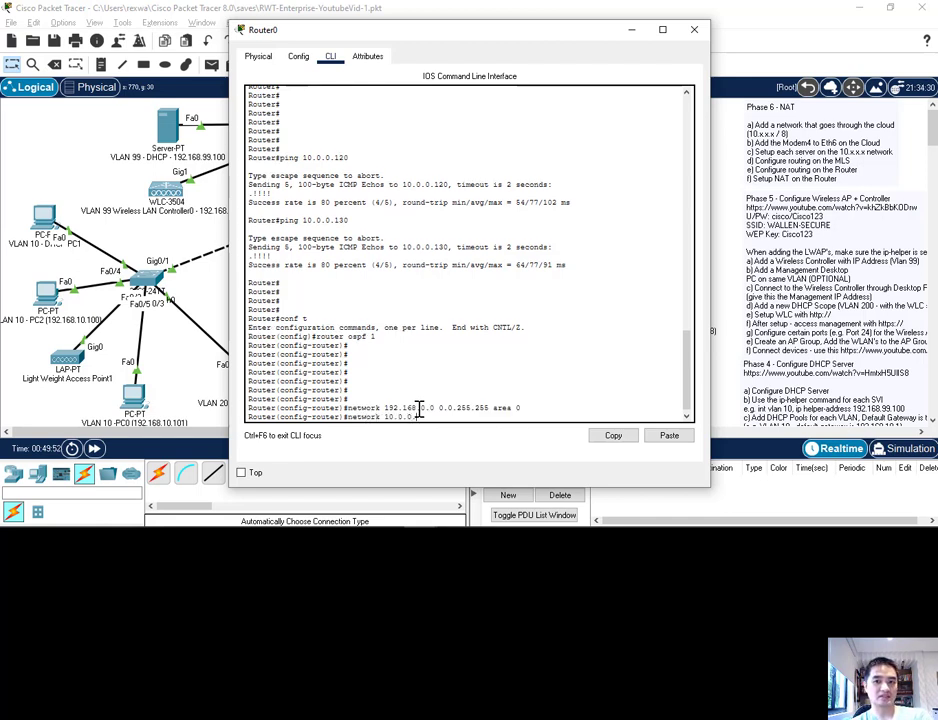
text(0 0.0.255.255)
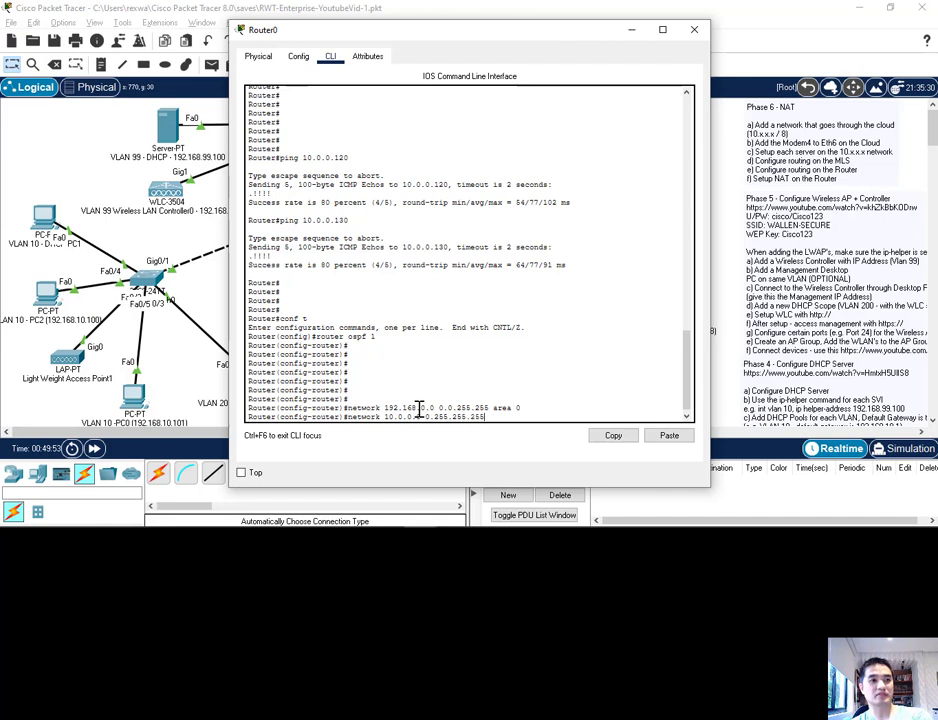
text( area 0)
key(Return)
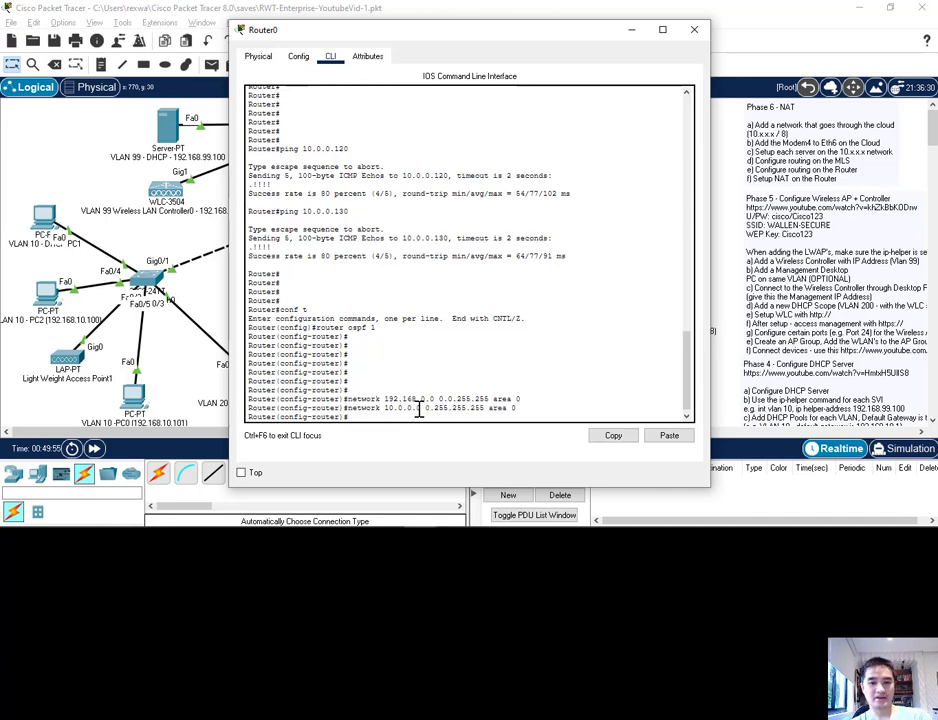
Advertise network 200.165.200.0 with wildcard 0.0.0.255 in area 0 under Router0's OSPF process 1.
text(network 200.168.)
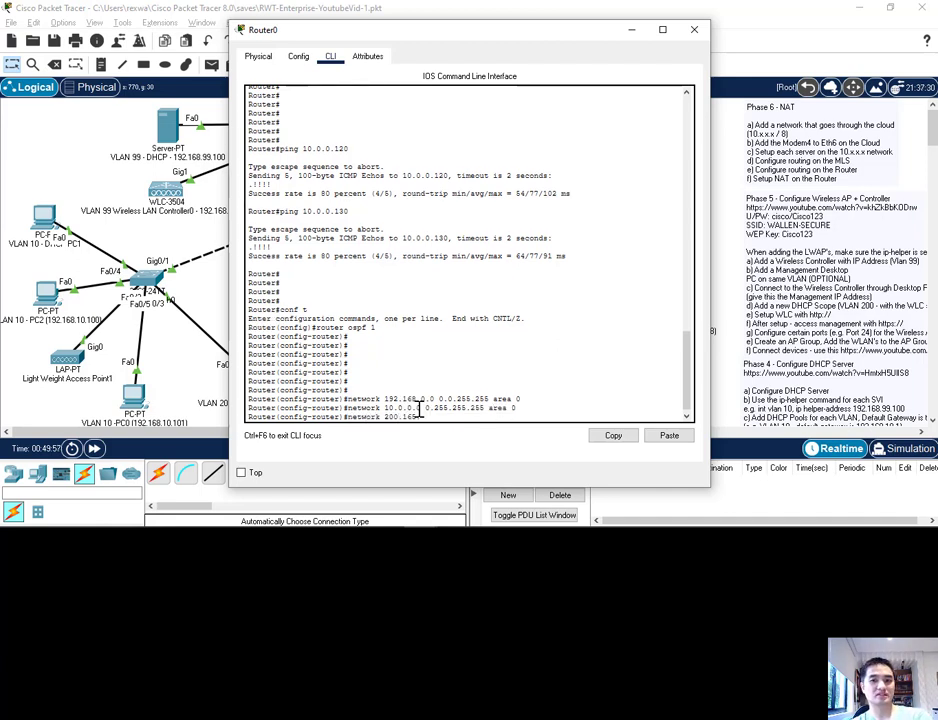
text(200.0 0.0)
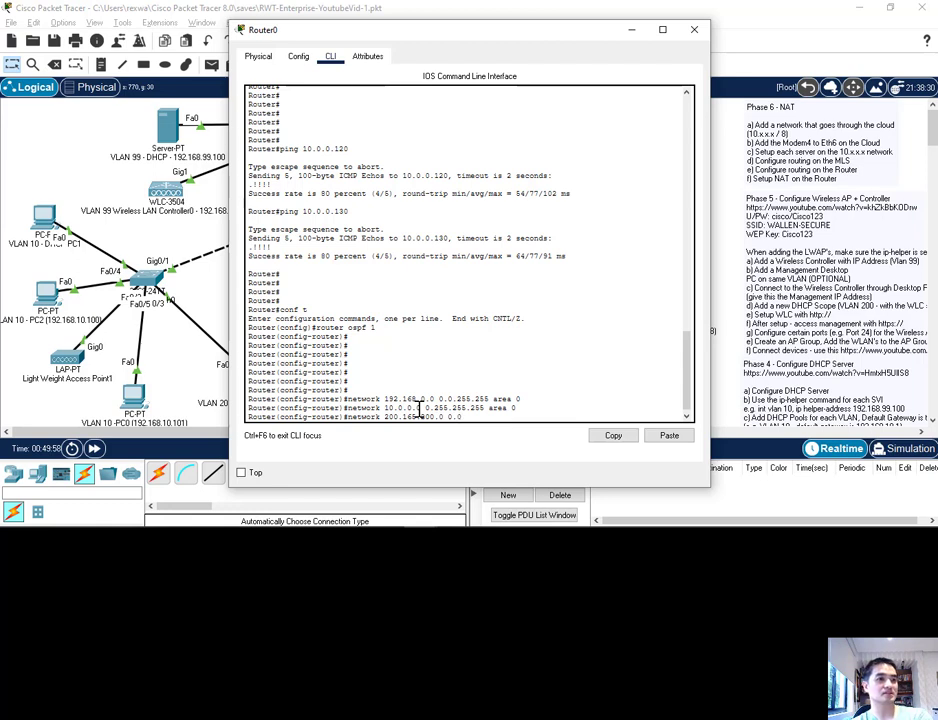
text(.0.255 area 0)
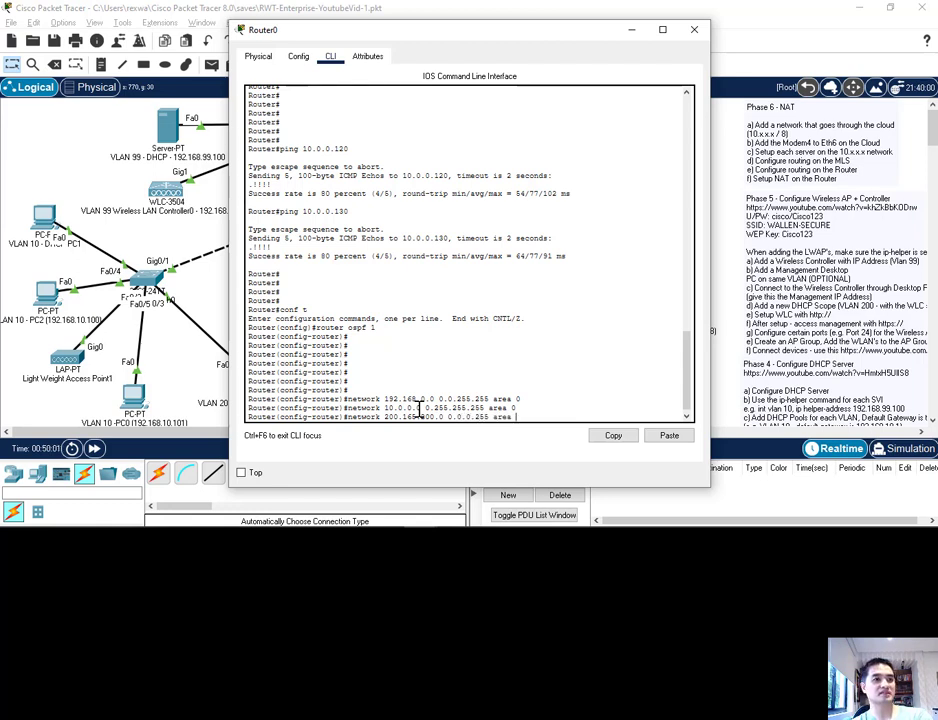
key(Return)
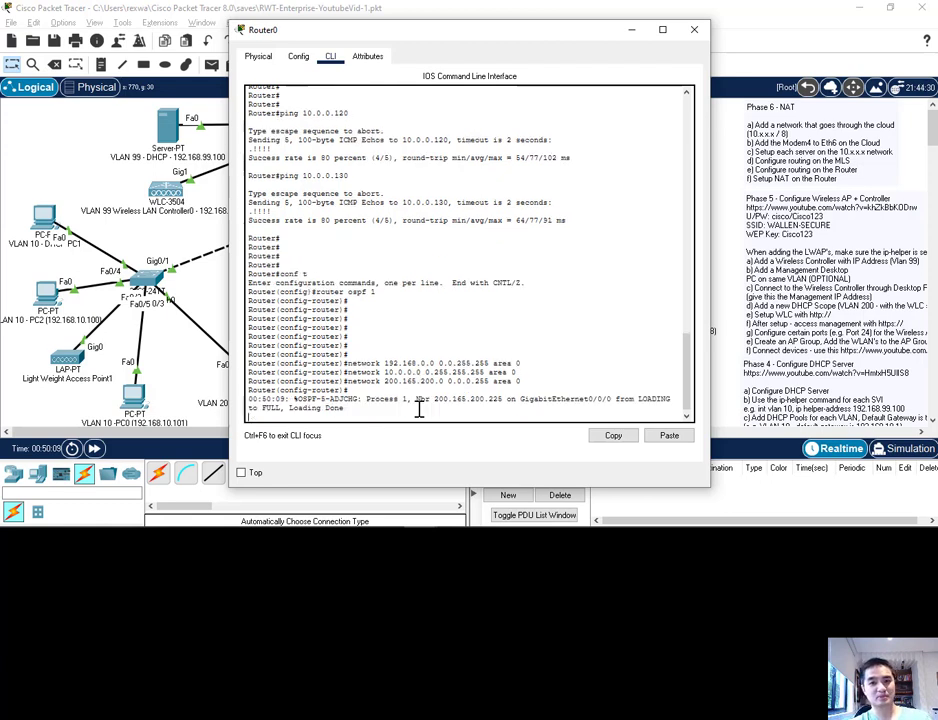
key(Return)
key(Return)
key(Return)
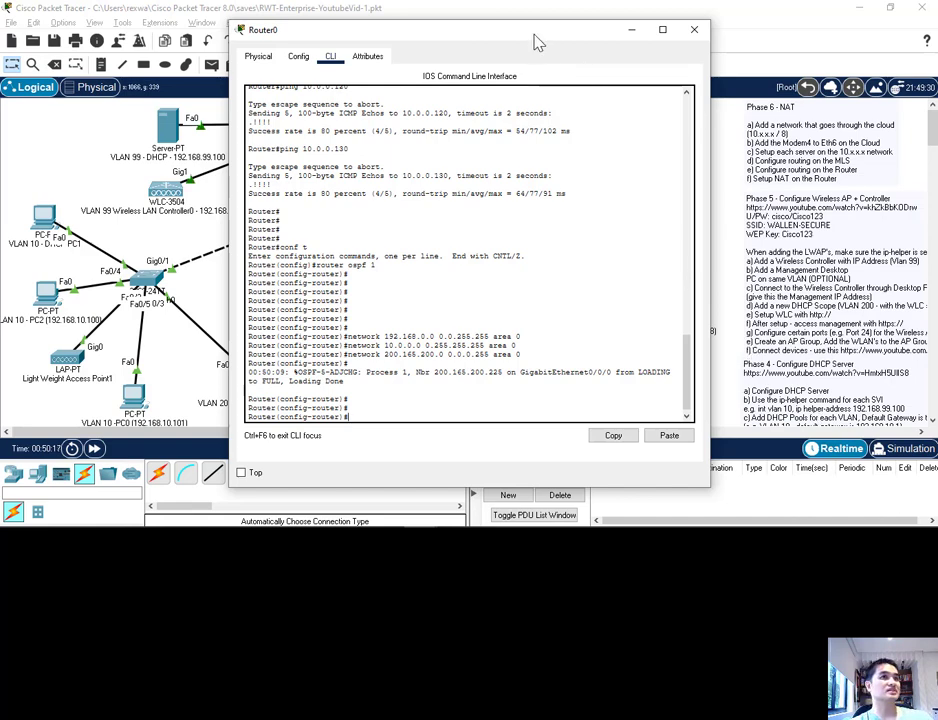
Set Router0's interface g0/0/0 as the NAT inside interface.
drag(535, 42, 378, 145)
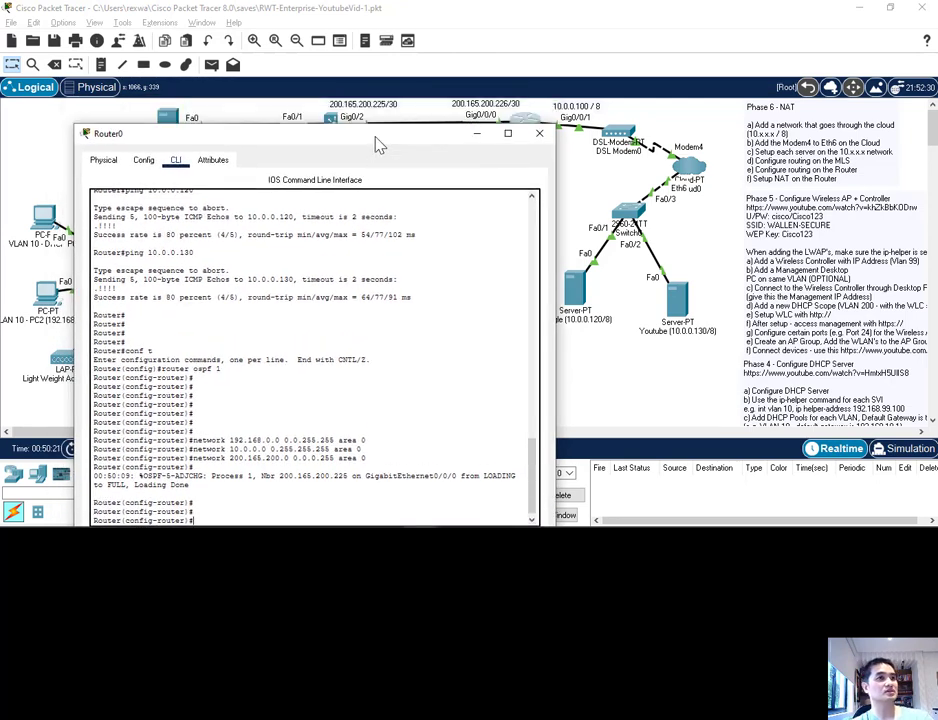
text(/0/0)
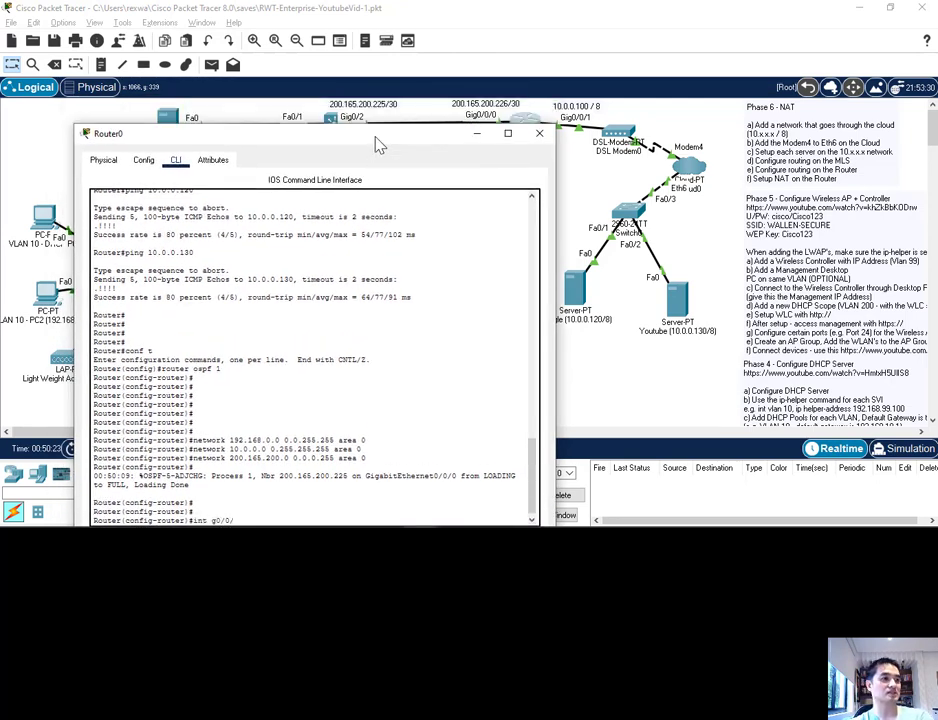
key(Return)
drag(378, 145, 360, 127)
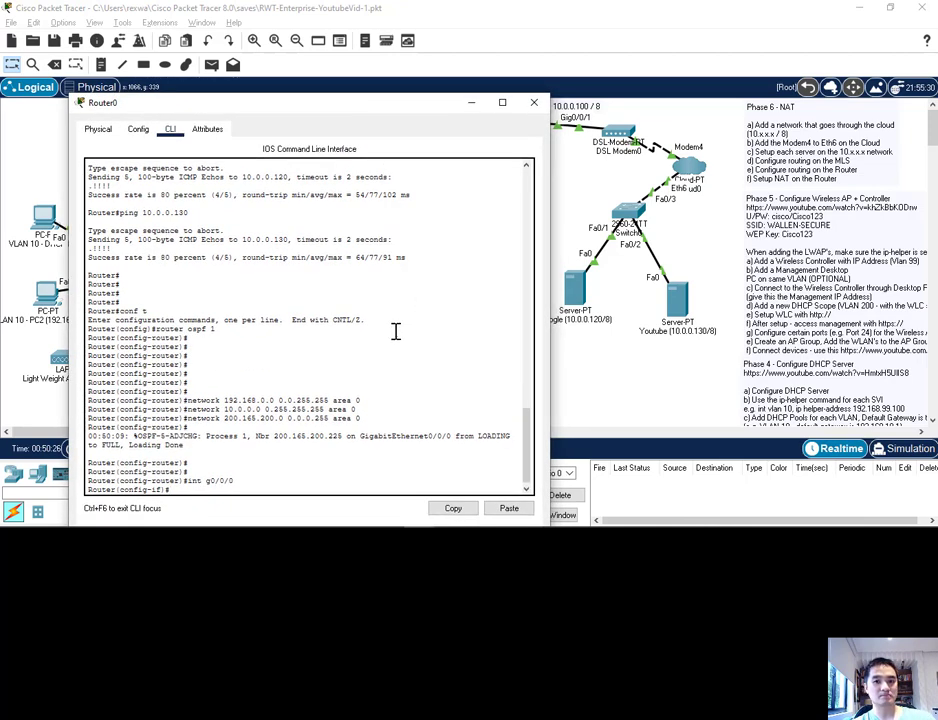
text(ip nat inside)
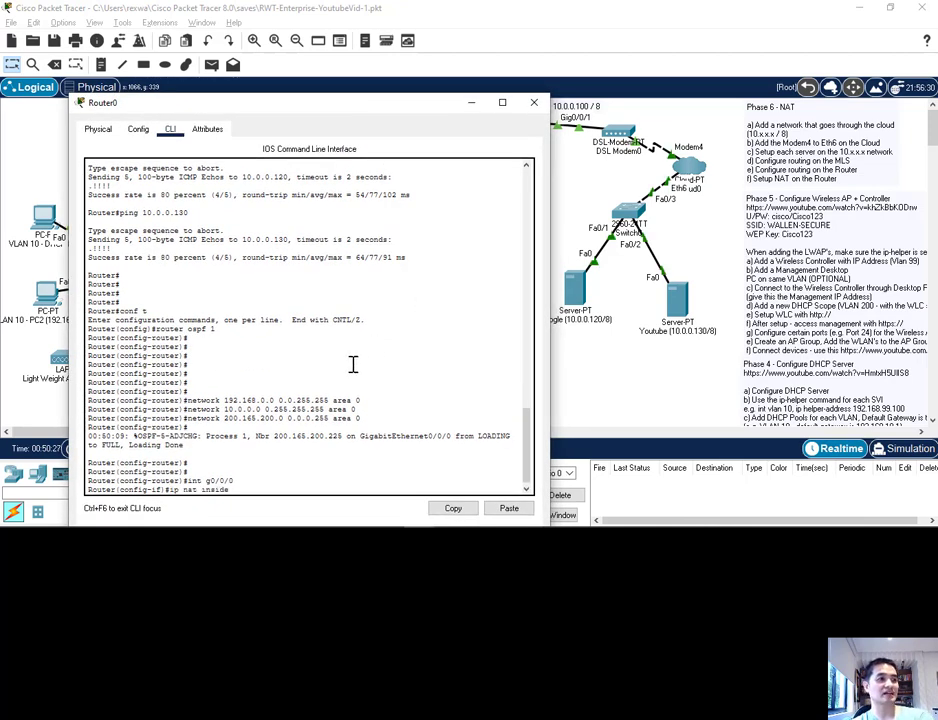
key(Return)
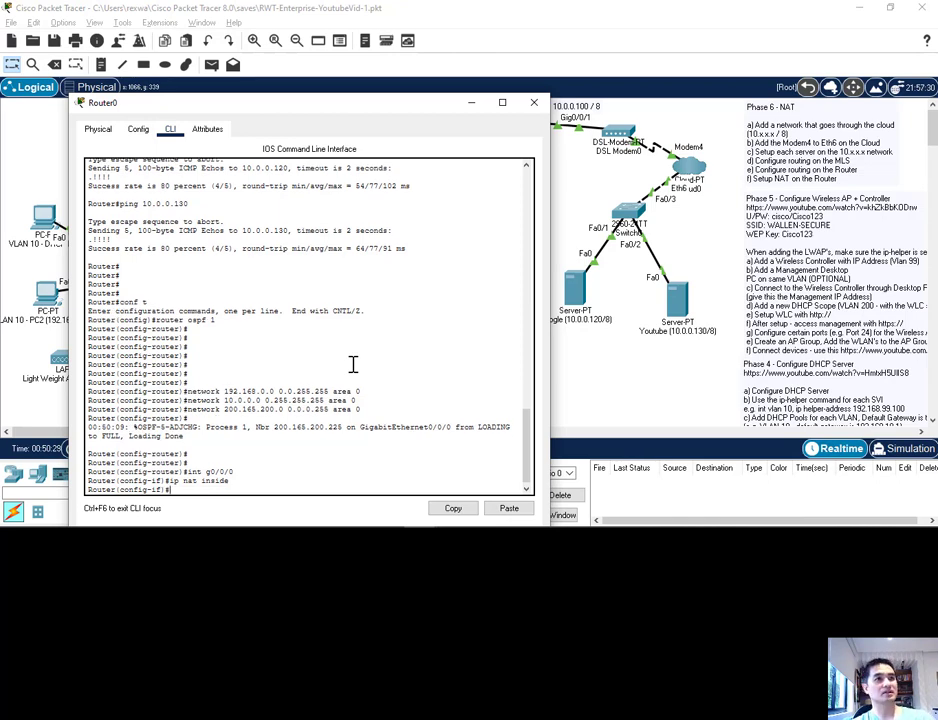
Set Router0's interface g0/0/1 as the NAT outside interface.
drag(213, 100, 234, 161)
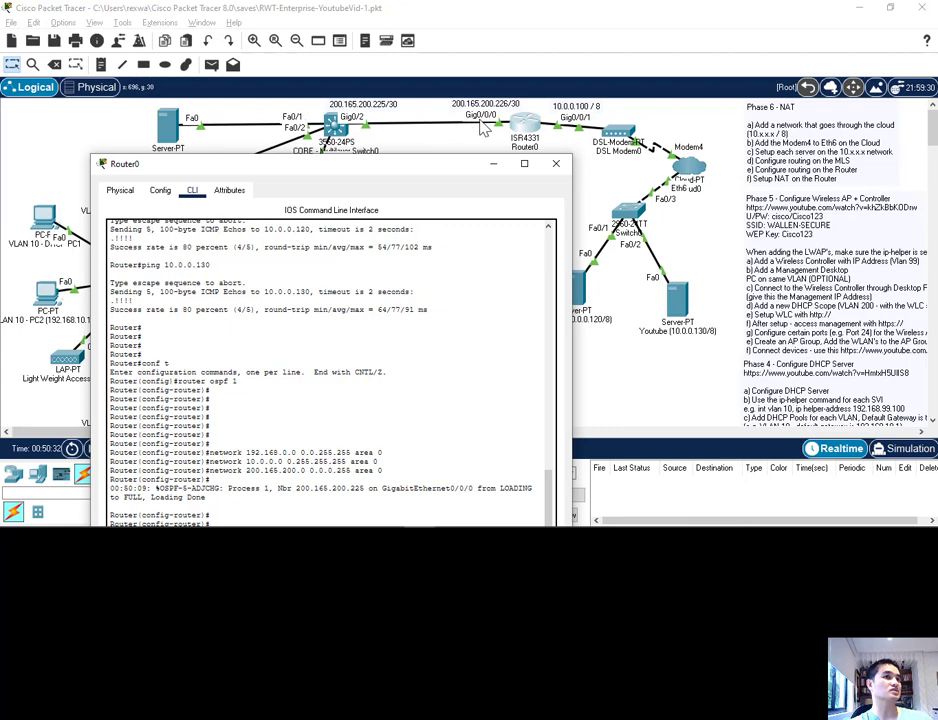
drag(420, 161, 369, 118)
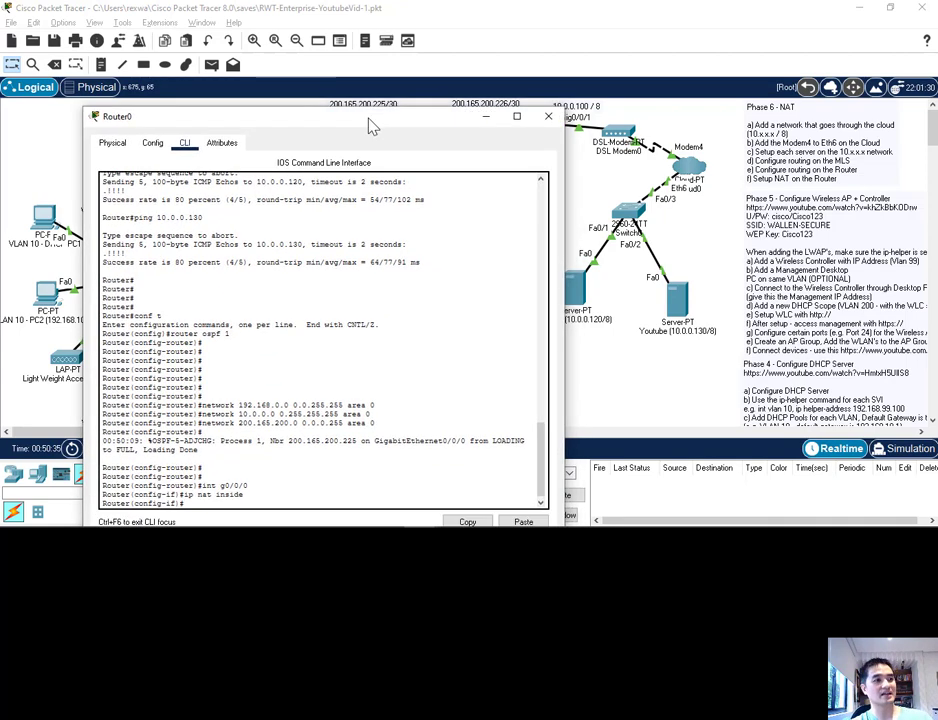
text(int g0/0/1)
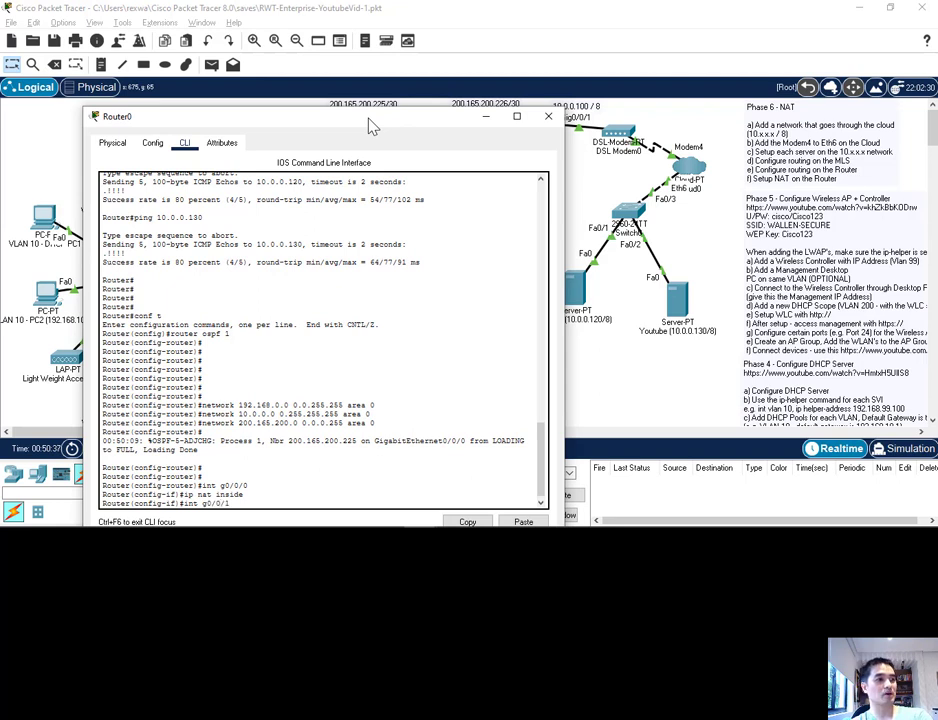
key(Return)
text(ip nat outside)
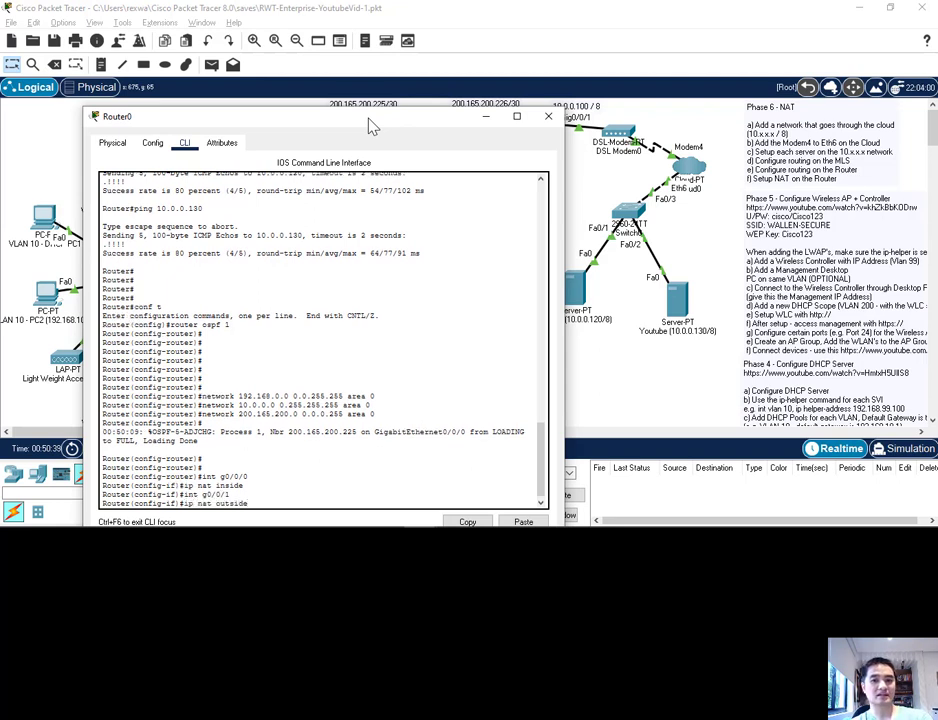
key(Return)
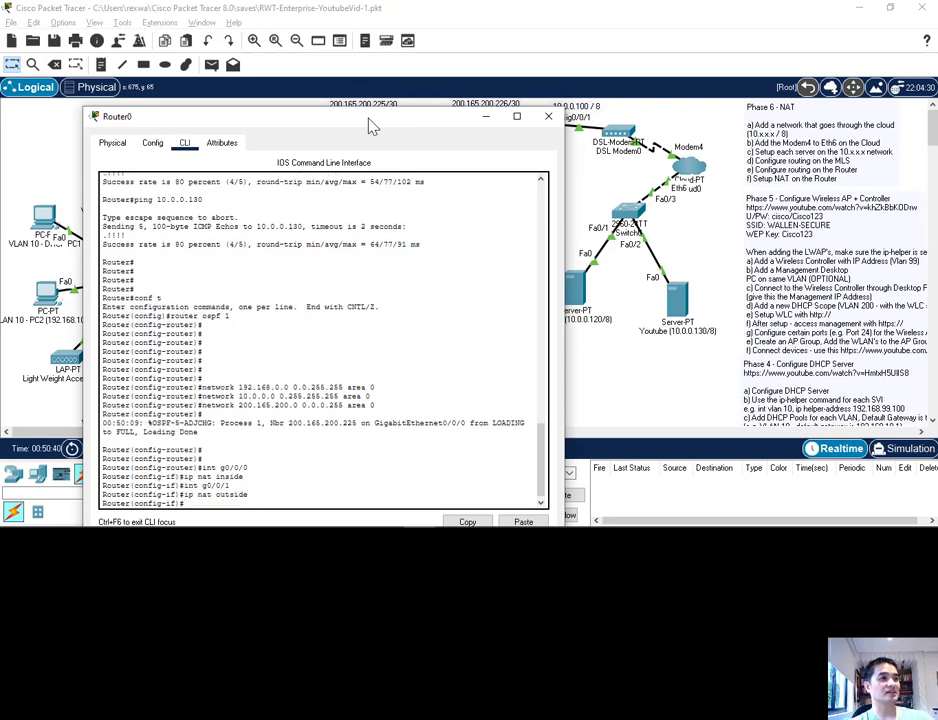
Create access list 1 on Router0 permitting network 192.168.0.0 with wildcard 0.0.255.255.
drag(369, 122, 368, 162)
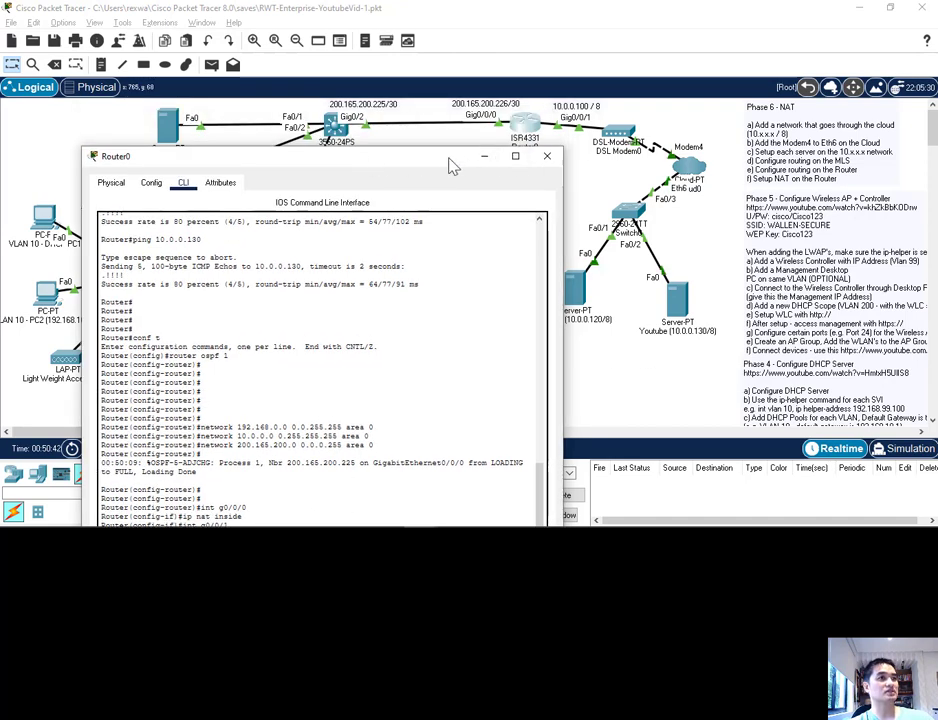
drag(450, 163, 422, 114)
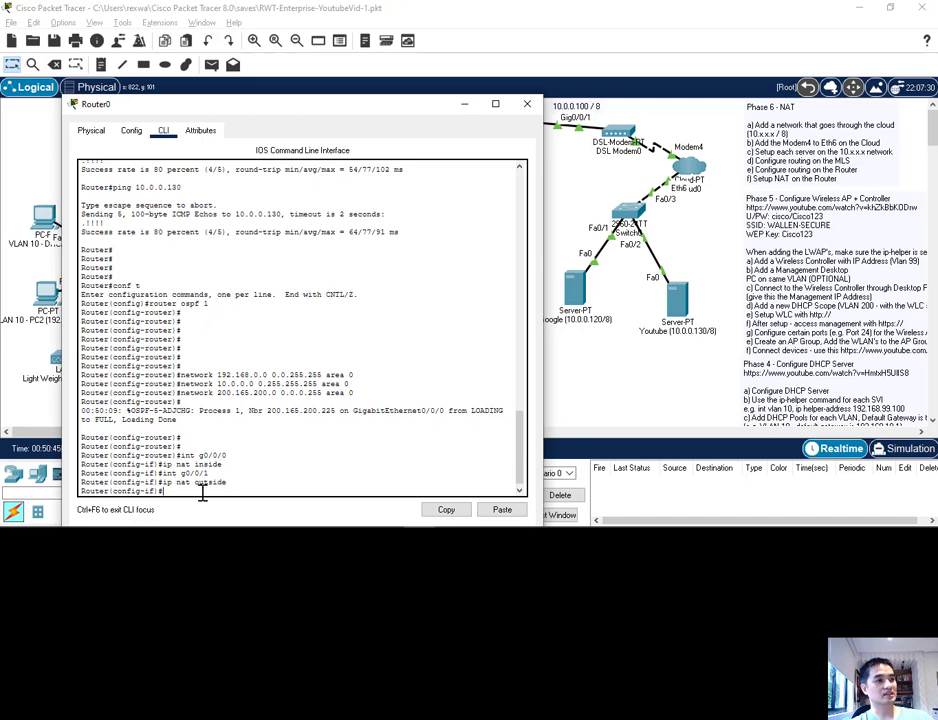
text(access-)
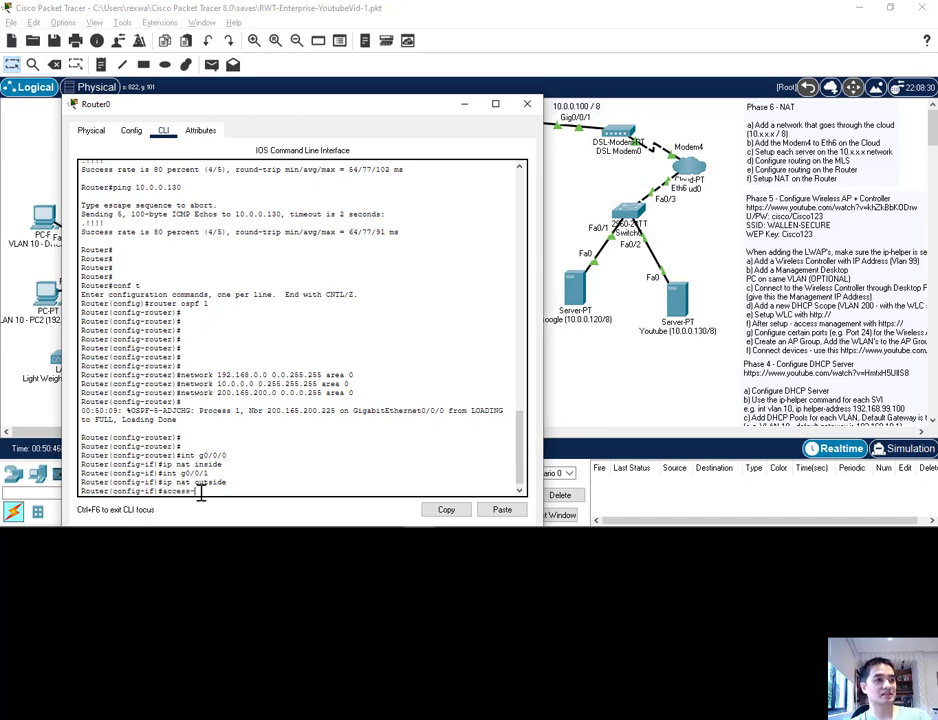
text(list 1 permit 192.168.0.)
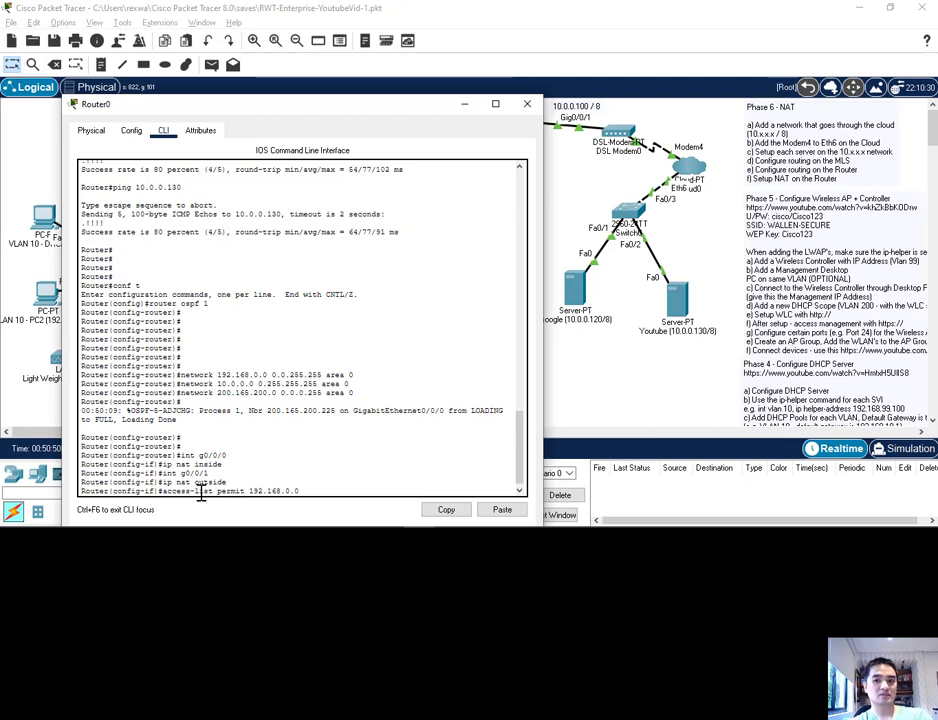
text(0 0.0.255.255)
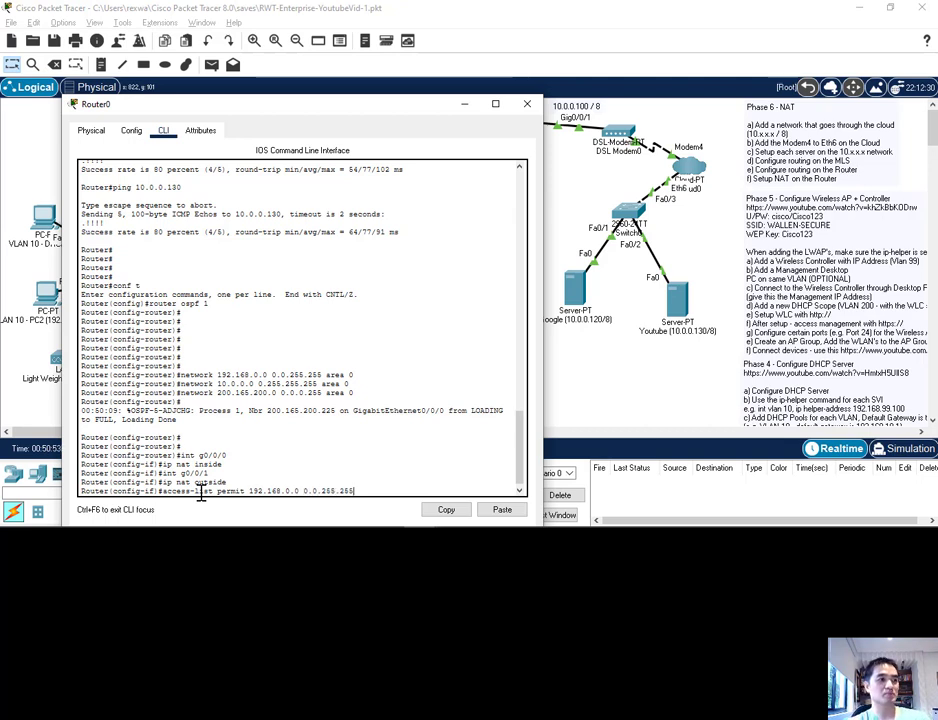
key(Return)
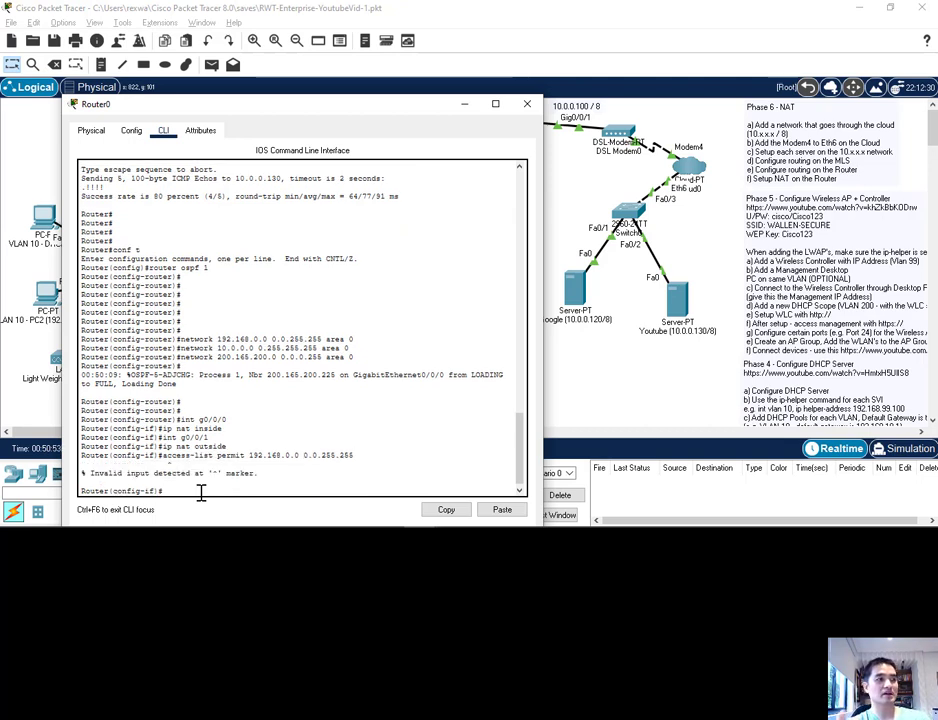
key(Up)
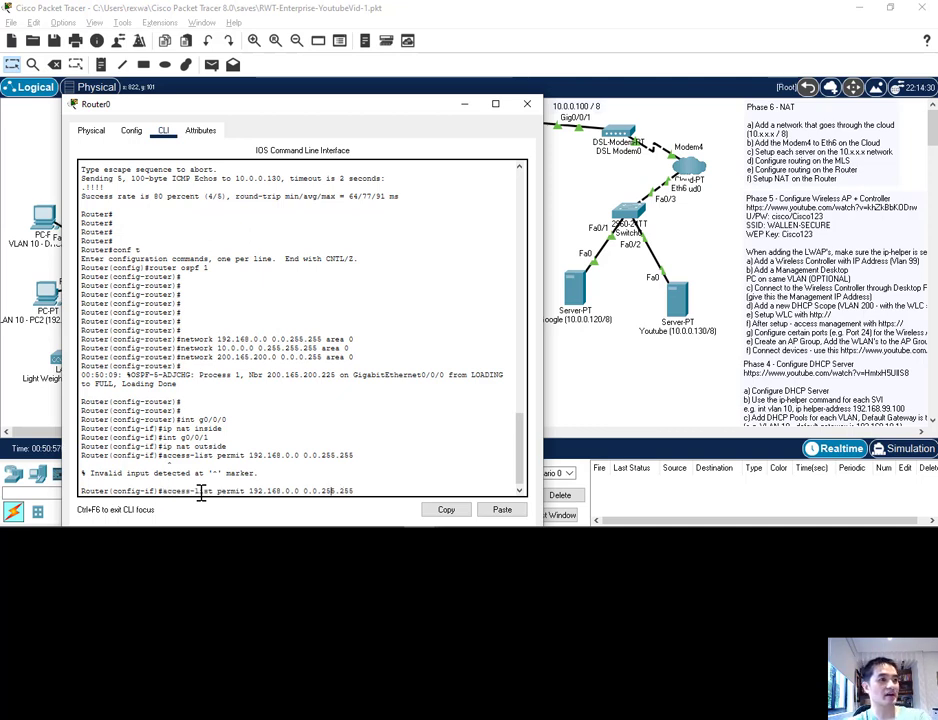
key(Left)
key(Left)
key(Left)
text(1)
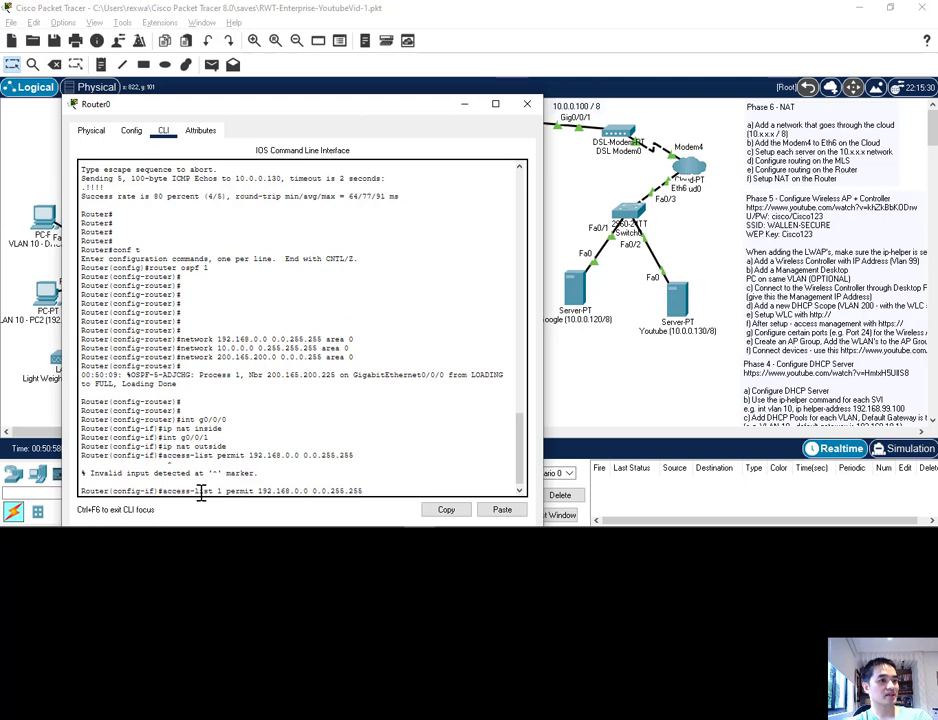
key(Return)
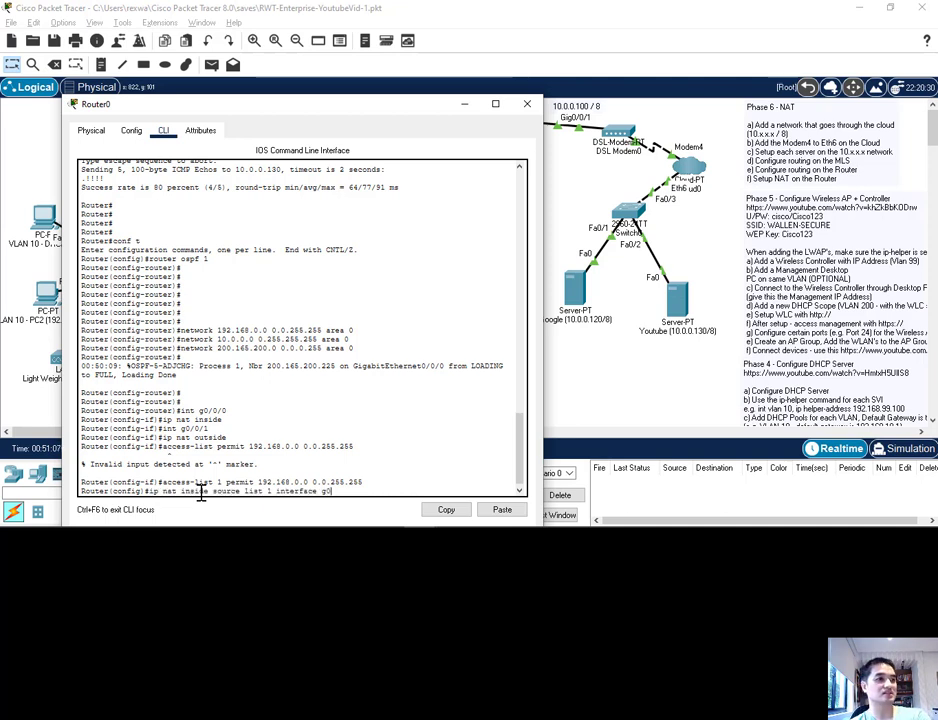
Configure inside source NAT for list 1 on interface g0/0/0 with overload, and close Router0's window.
text(over)
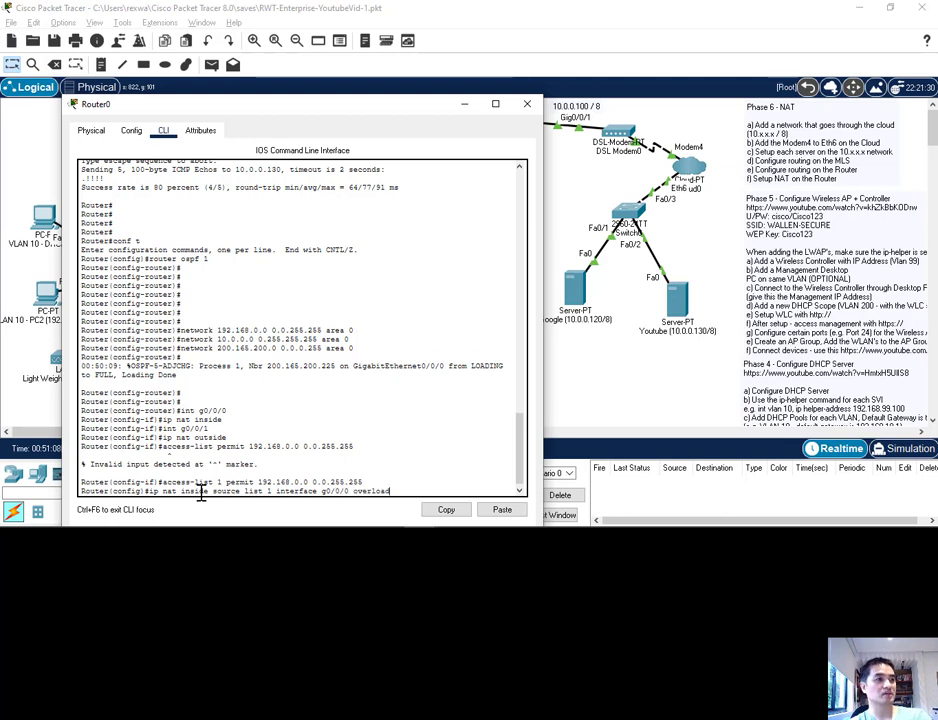
text(load)
key(Return)
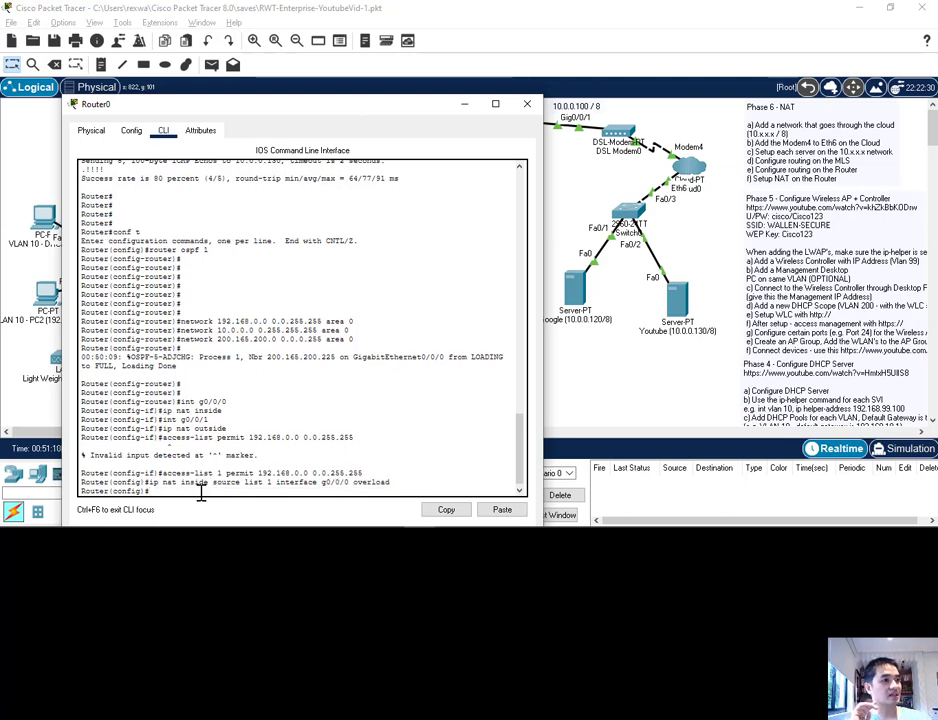
drag(136, 108, 140, 86)
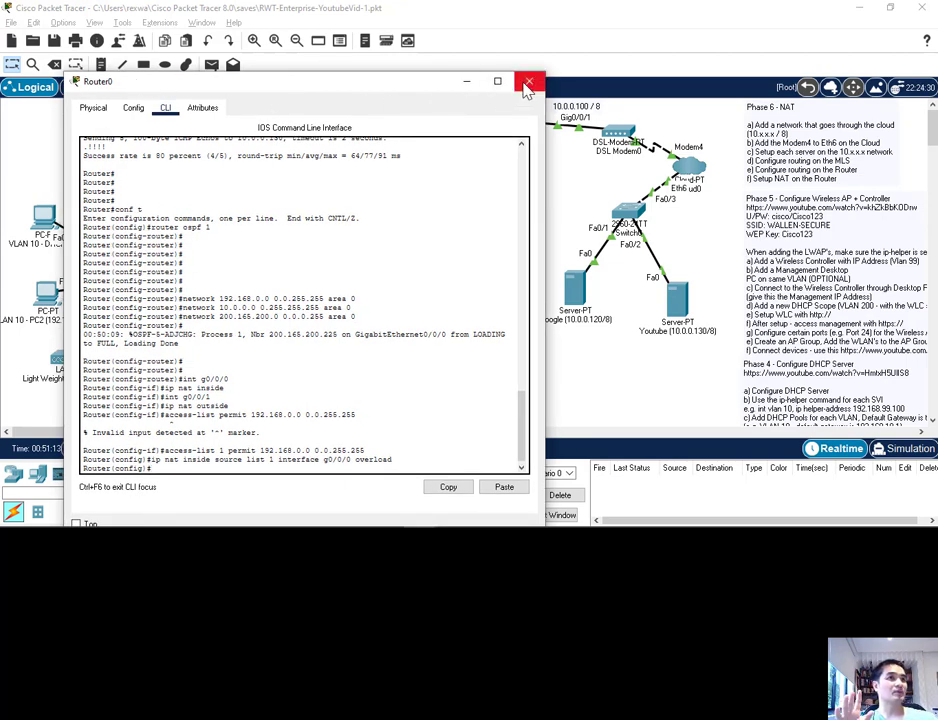
click(529, 81)
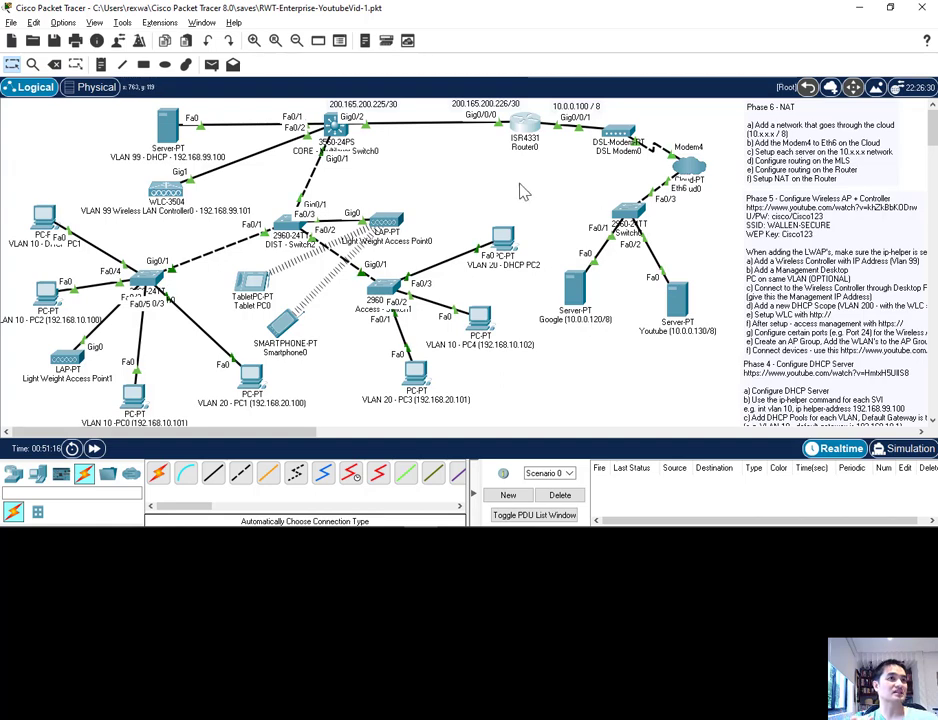
Ping the Google server at 10.0.0.120 from the command prompt of VLAN 10 - PC2, and close the PC's window.
click(47, 296)
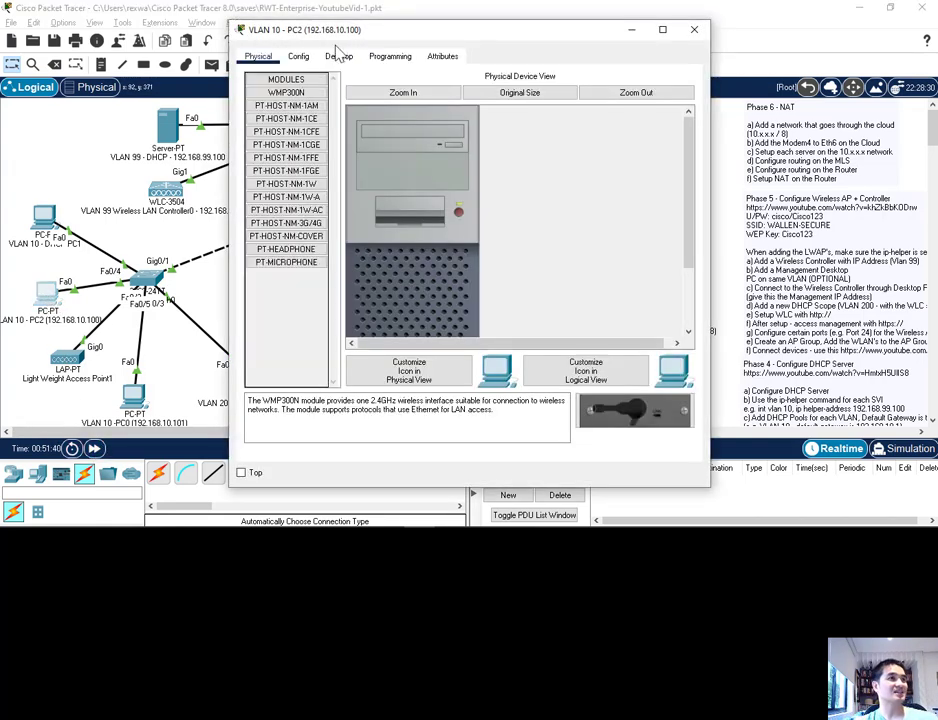
click(343, 59)
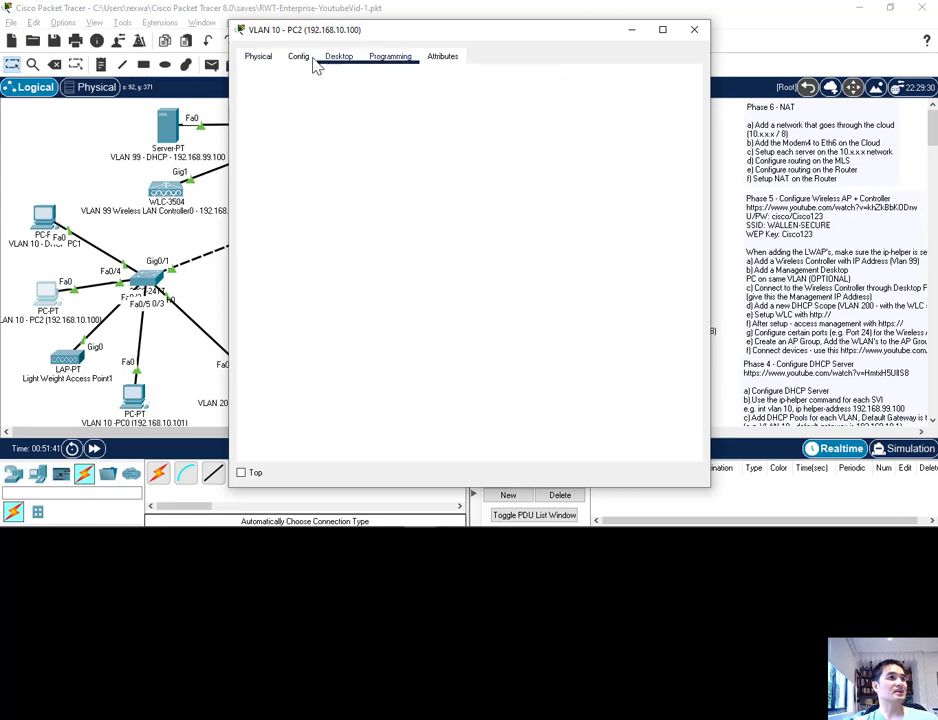
click(343, 60)
click(536, 128)
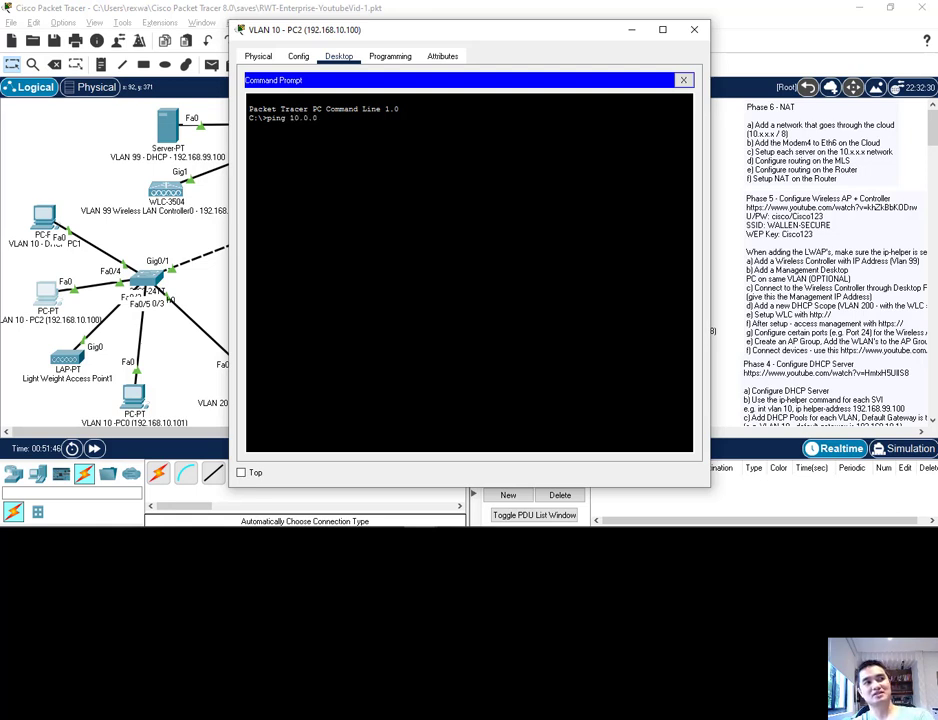
text(ping 10.0.0.120)
key(Return)
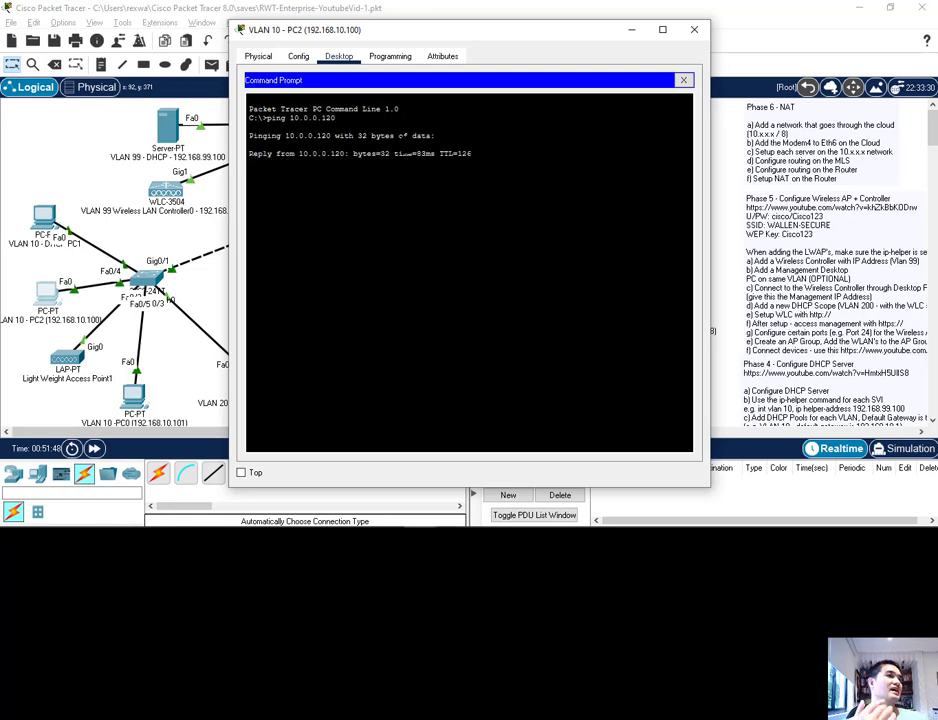
drag(236, 28, 50, 94)
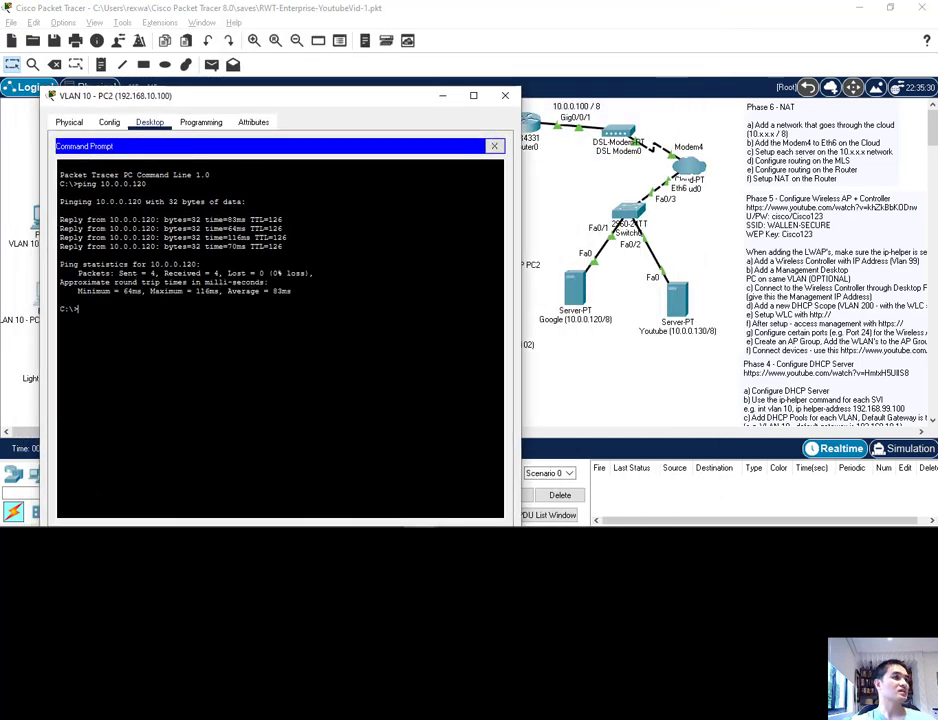
drag(155, 100, 173, 181)
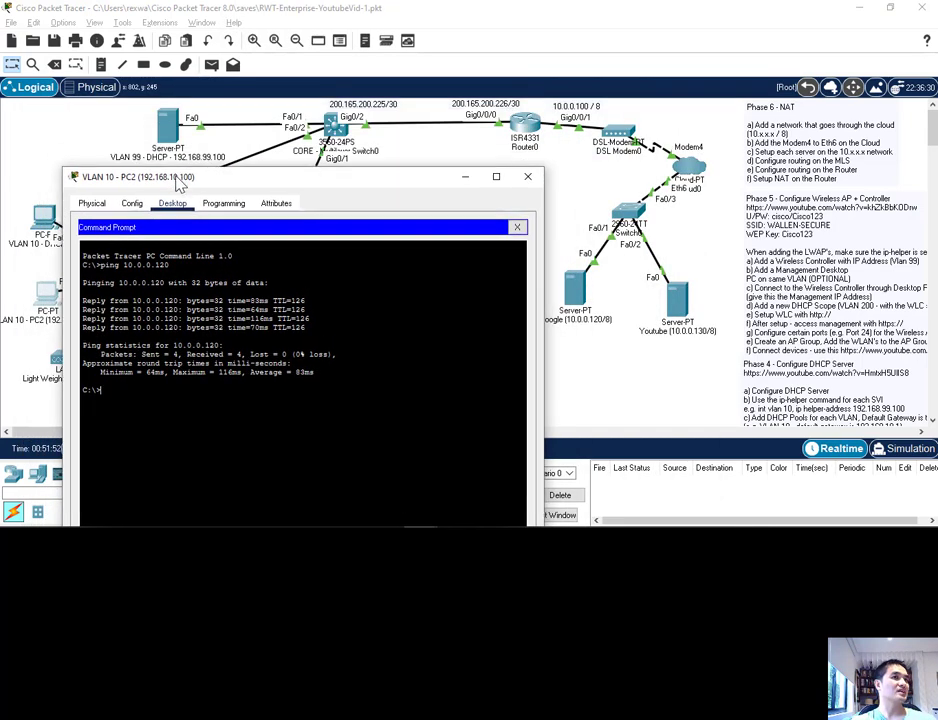
click(528, 176)
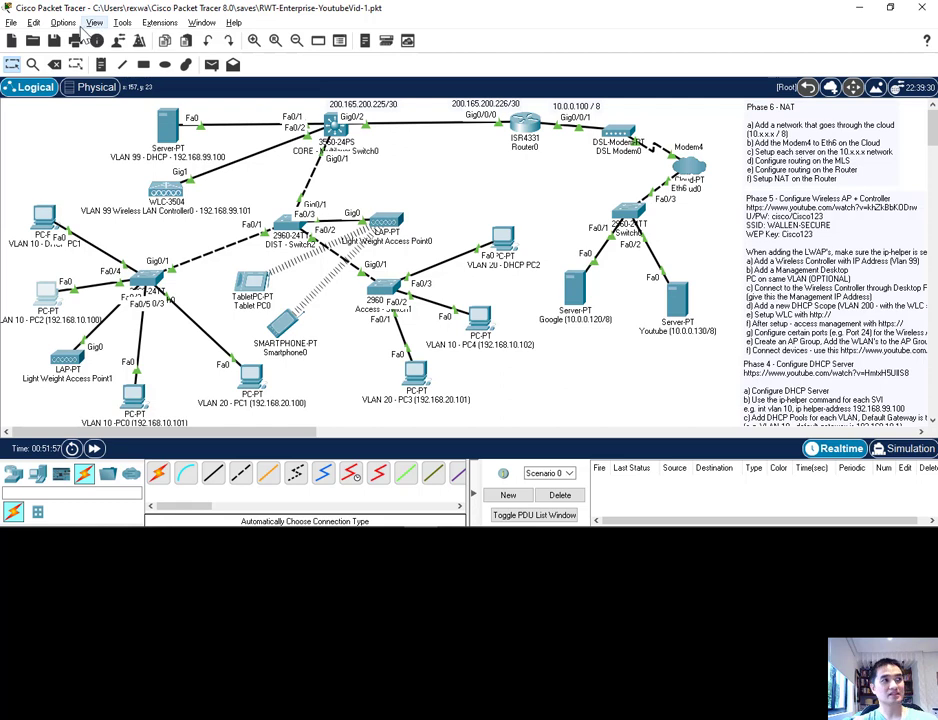
Switch the workspace from realtime to simulation mode.
click(67, 25)
click(56, 182)
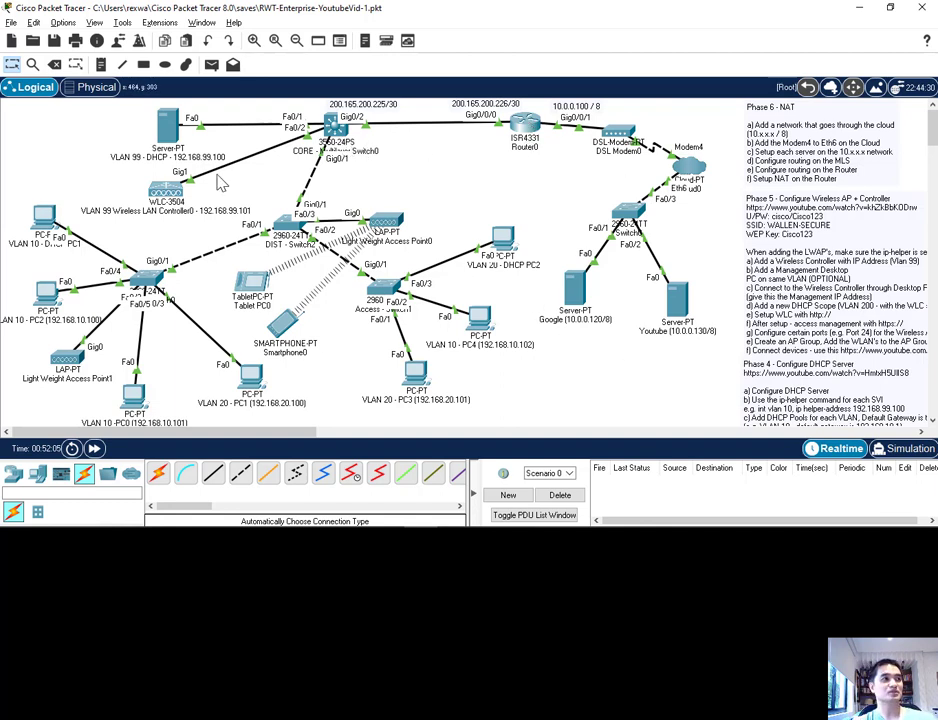
click(66, 23)
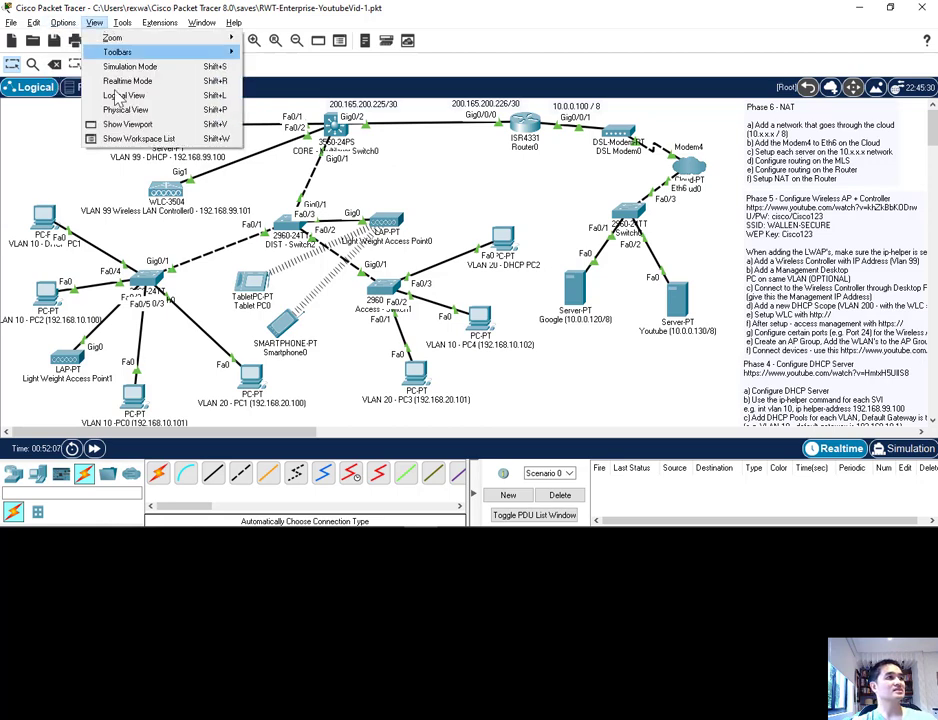
click(140, 93)
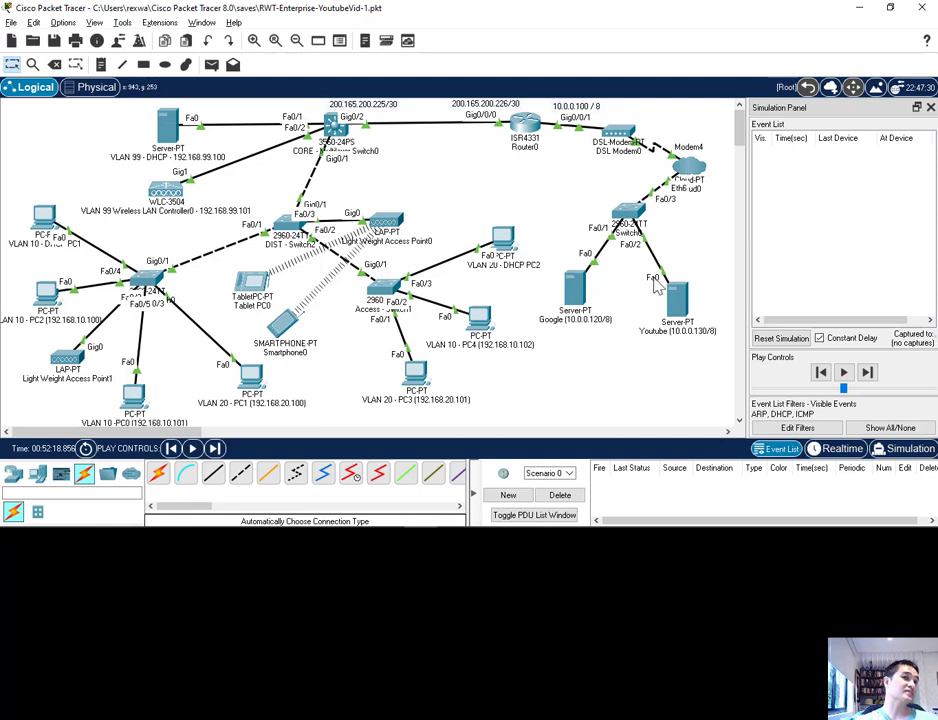
Ping the Youtube server at 10.0.0.130 from the command prompt of VLAN 10 - PC4, and bring the topology back into view.
click(472, 330)
click(390, 57)
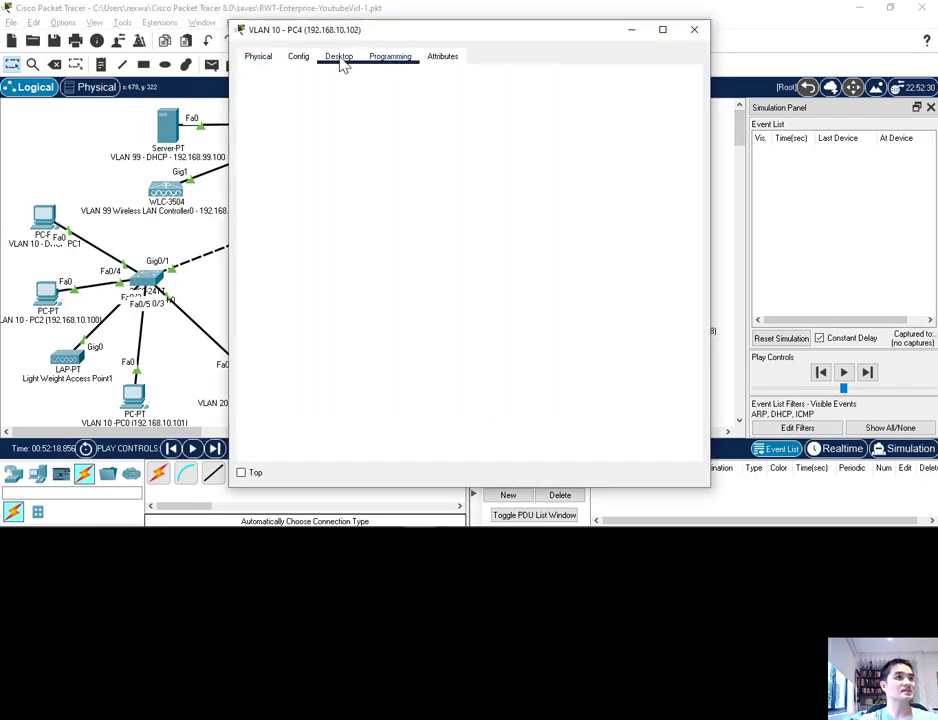
click(340, 58)
click(550, 100)
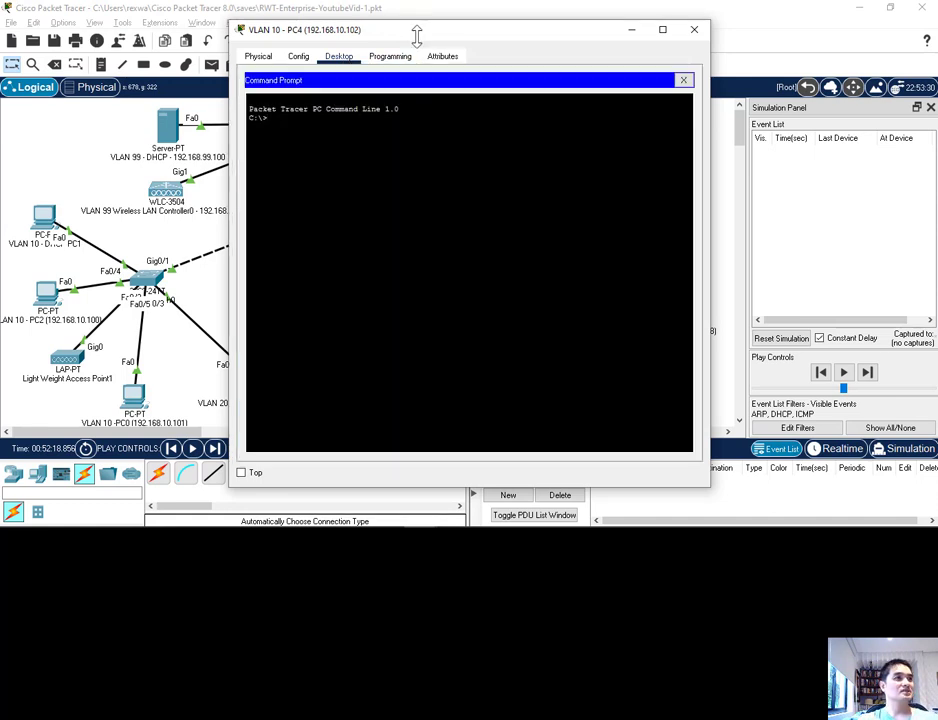
drag(418, 42, 215, 160)
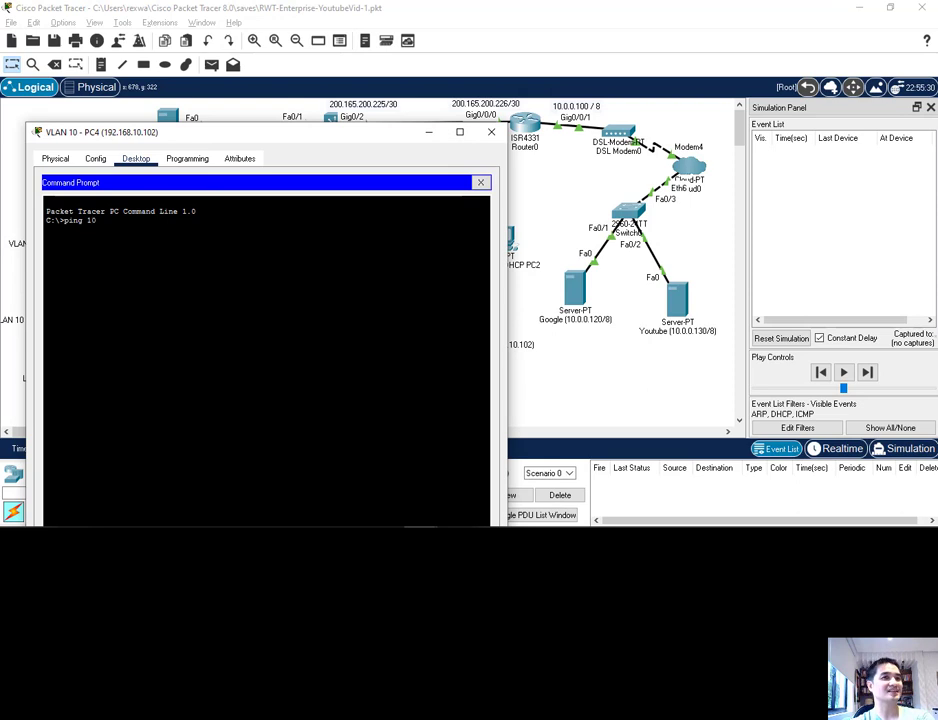
text(ping 10.0.0.130)
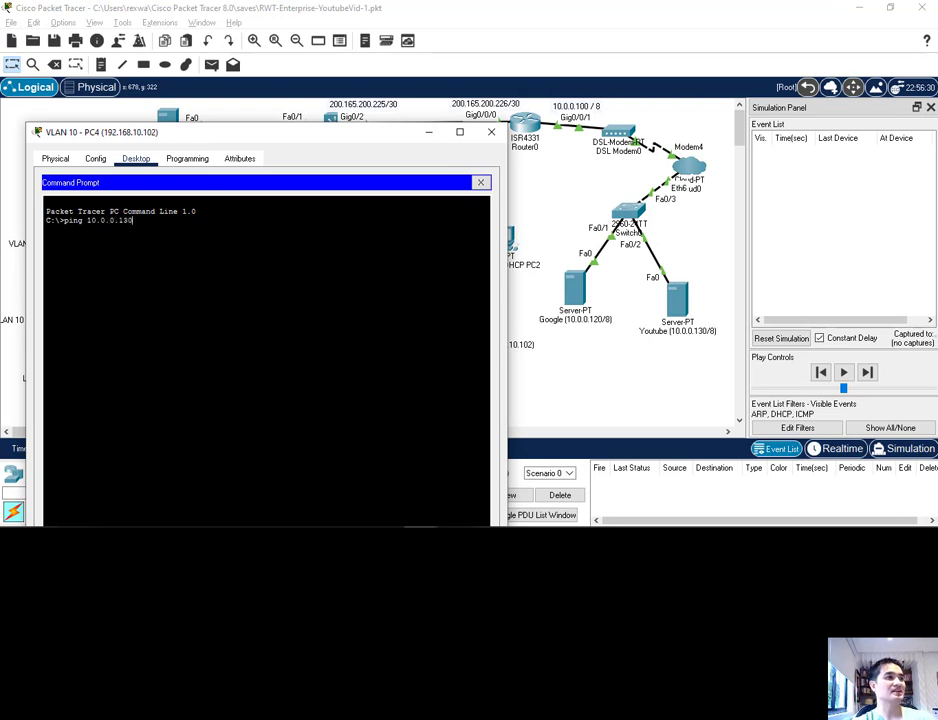
key(Return)
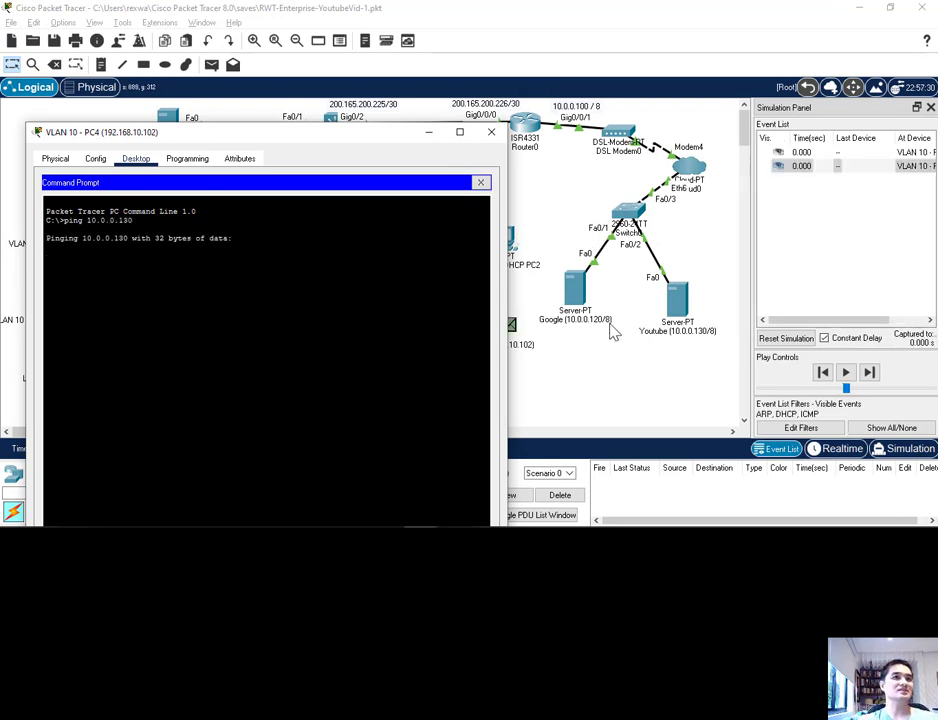
click(543, 350)
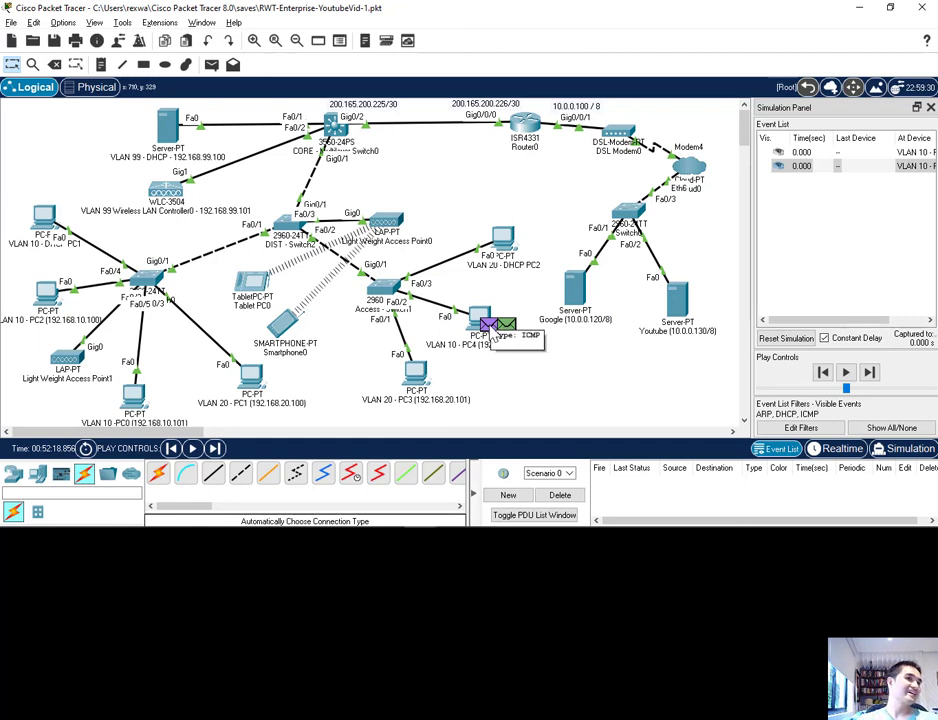
Advance the simulation event by event through the ARP exchange until PC4's ICMP packet reaches Cloud0.
click(869, 373)
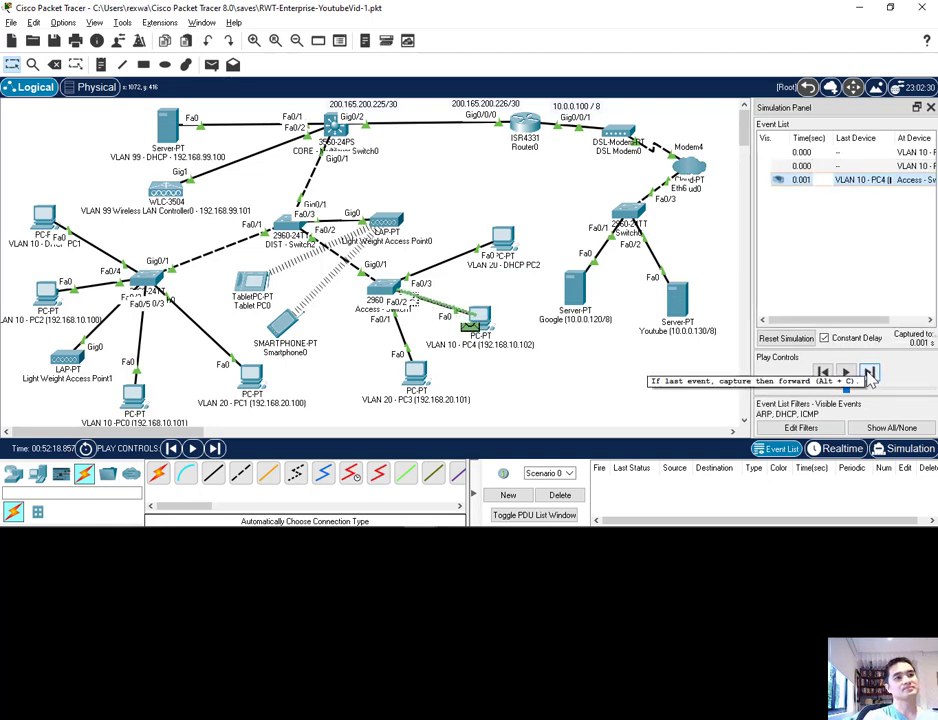
click(869, 373)
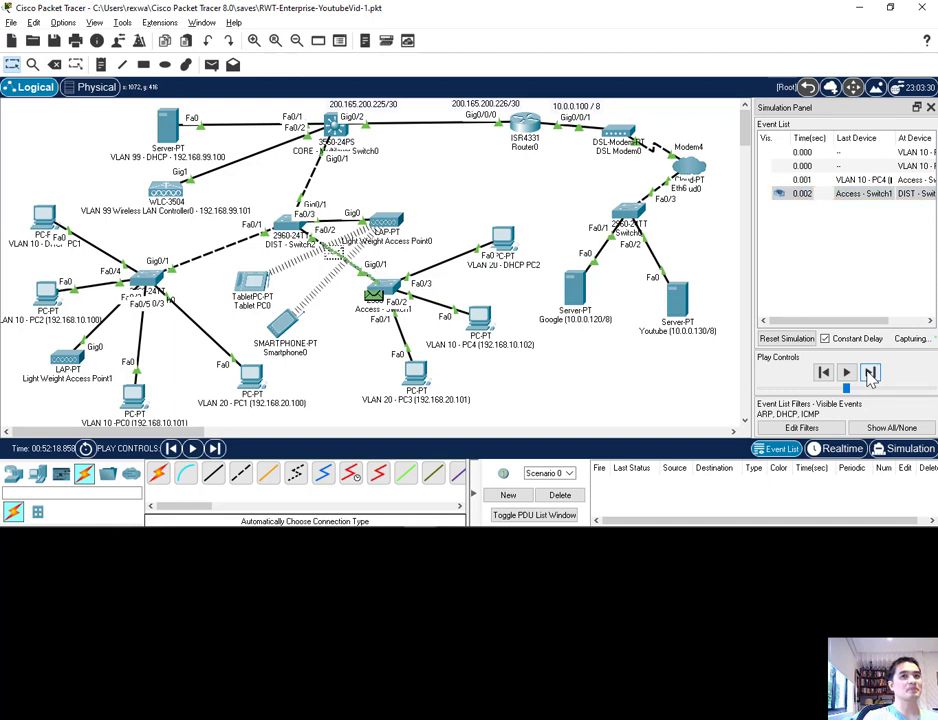
click(869, 373)
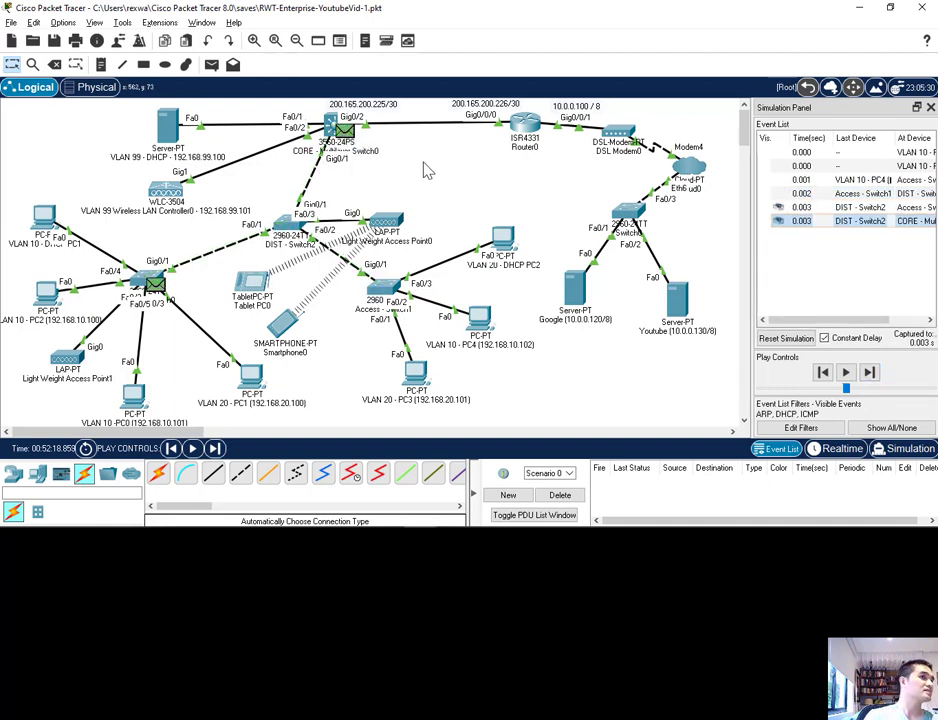
click(869, 373)
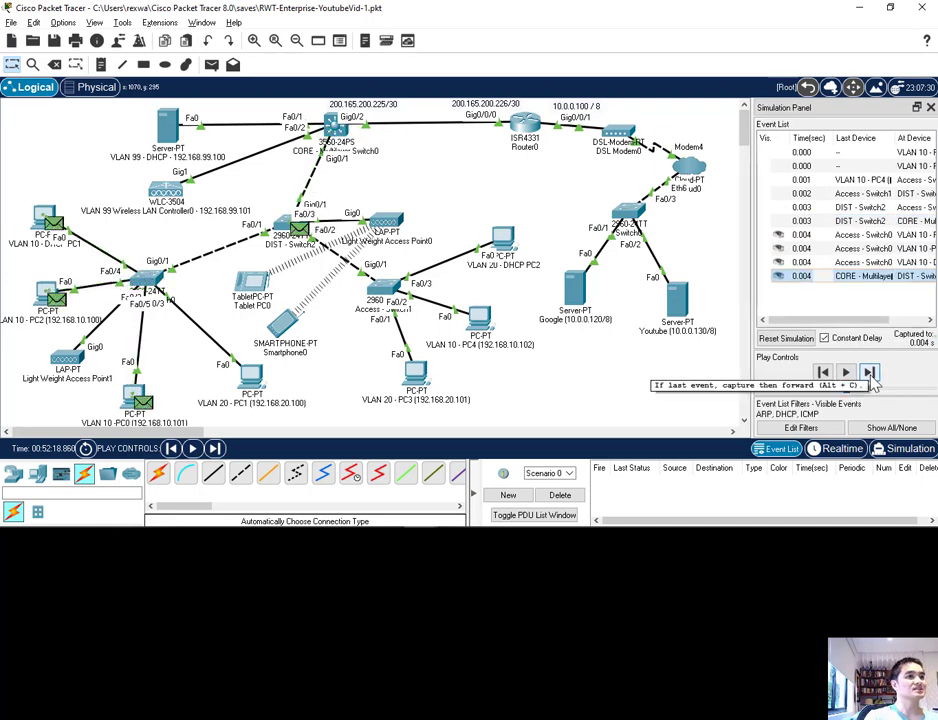
click(871, 375)
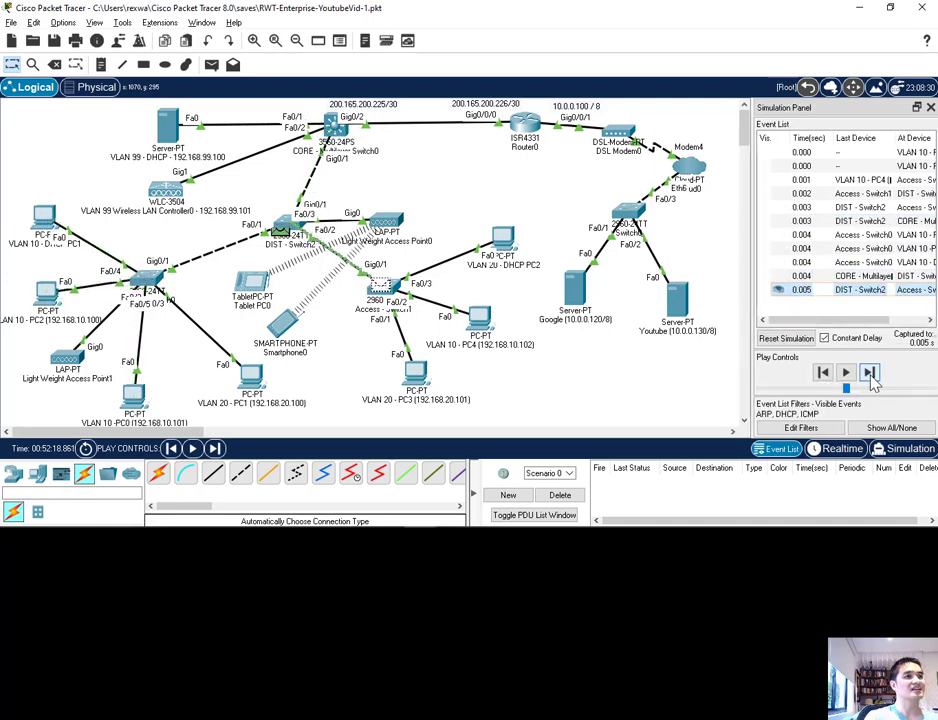
click(869, 373)
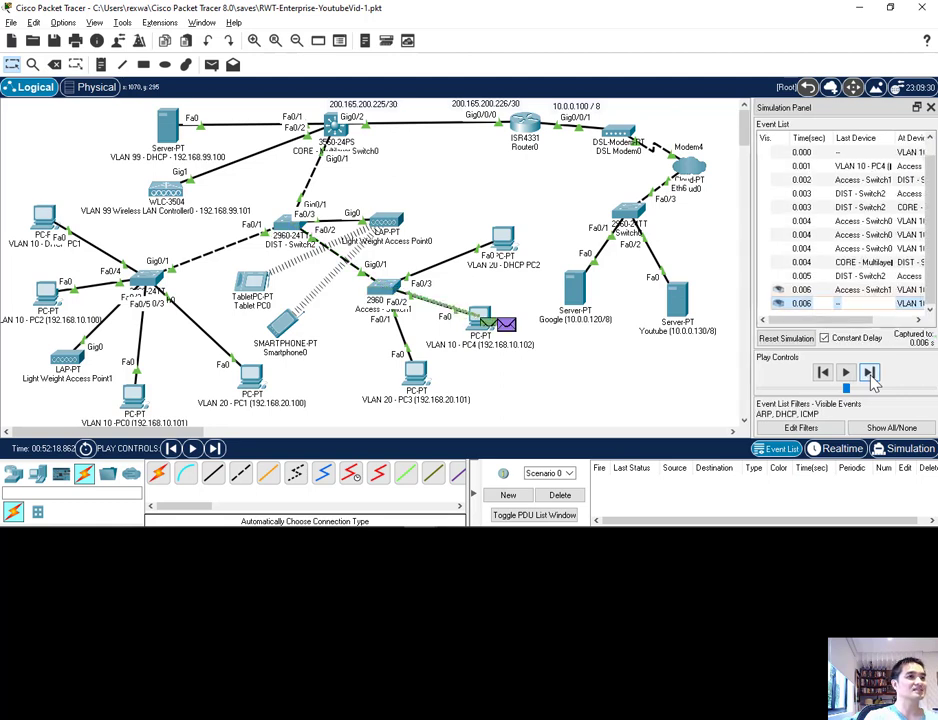
click(871, 375)
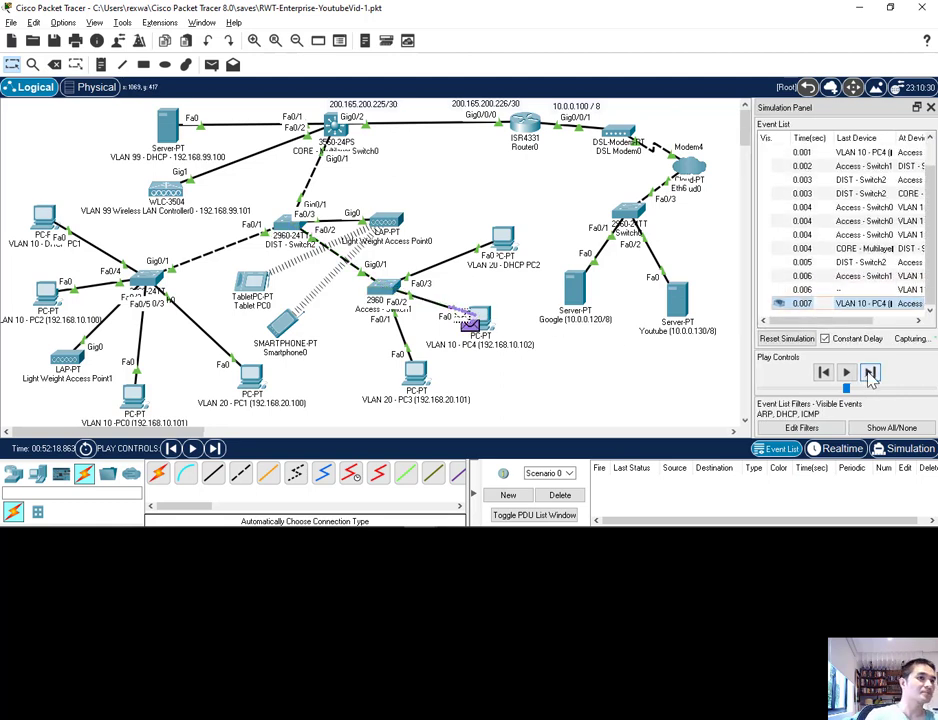
click(871, 375)
click(871, 375)
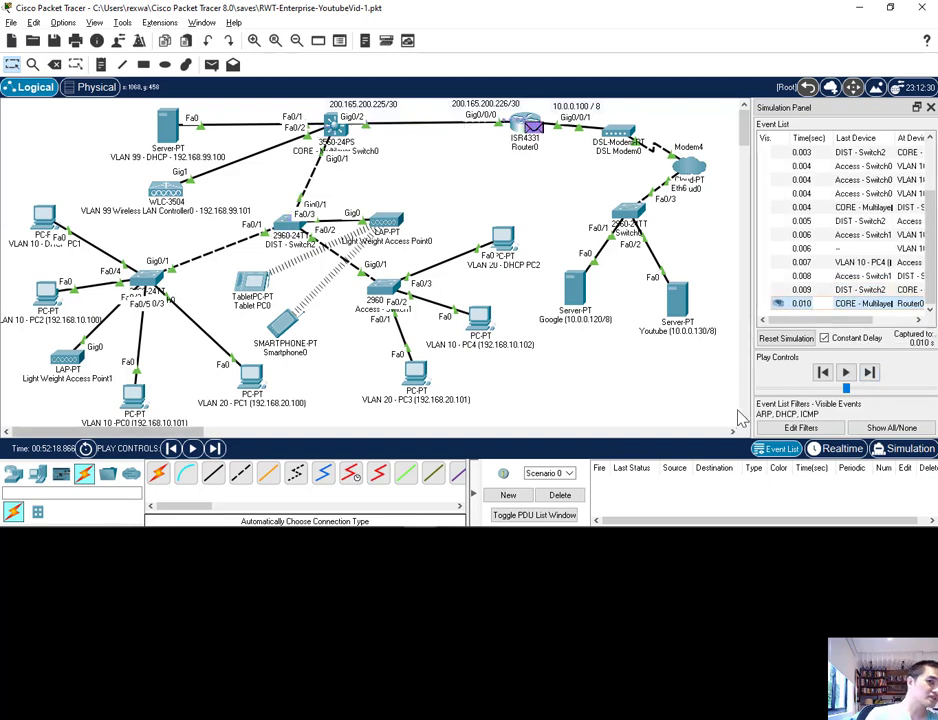
click(870, 373)
click(870, 373)
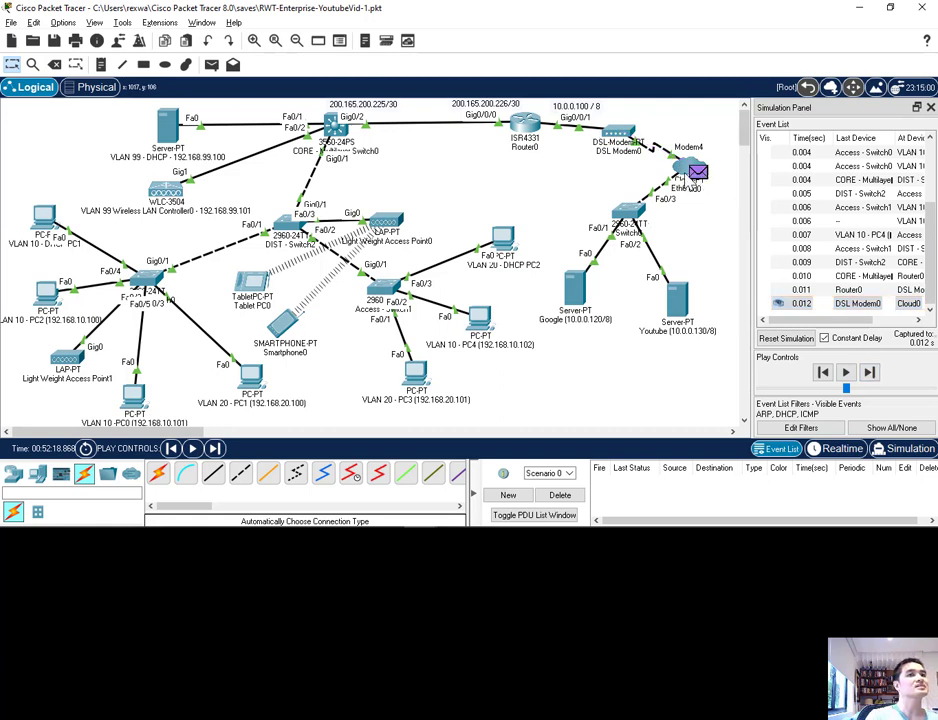
Examine the source and destination IP addresses in the inbound PDU details of the ICMP packet at Cloud0, and close the PDU information.
click(697, 172)
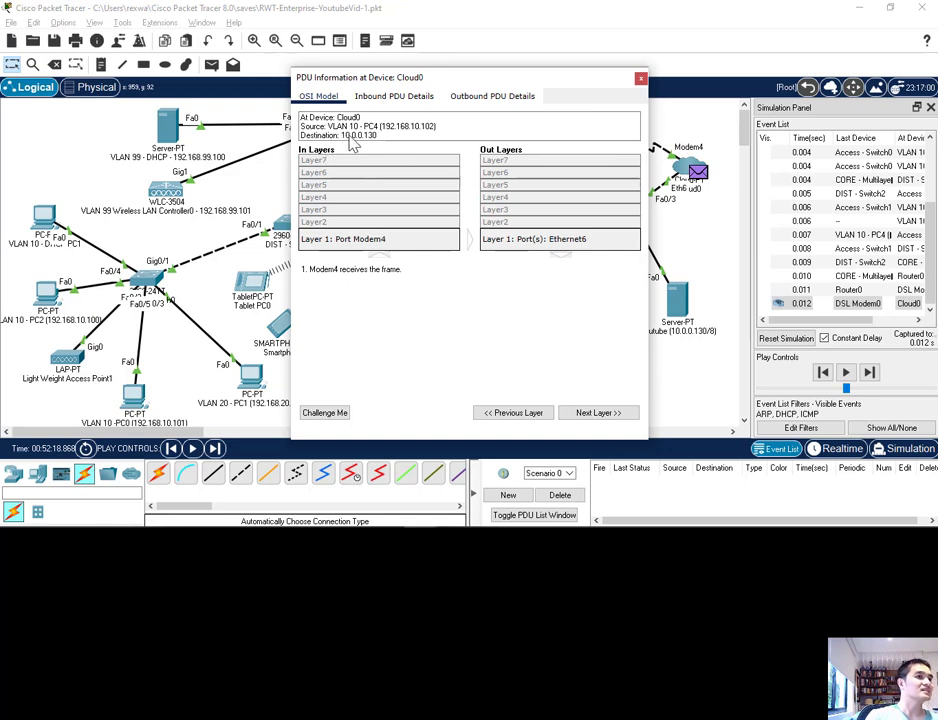
click(379, 98)
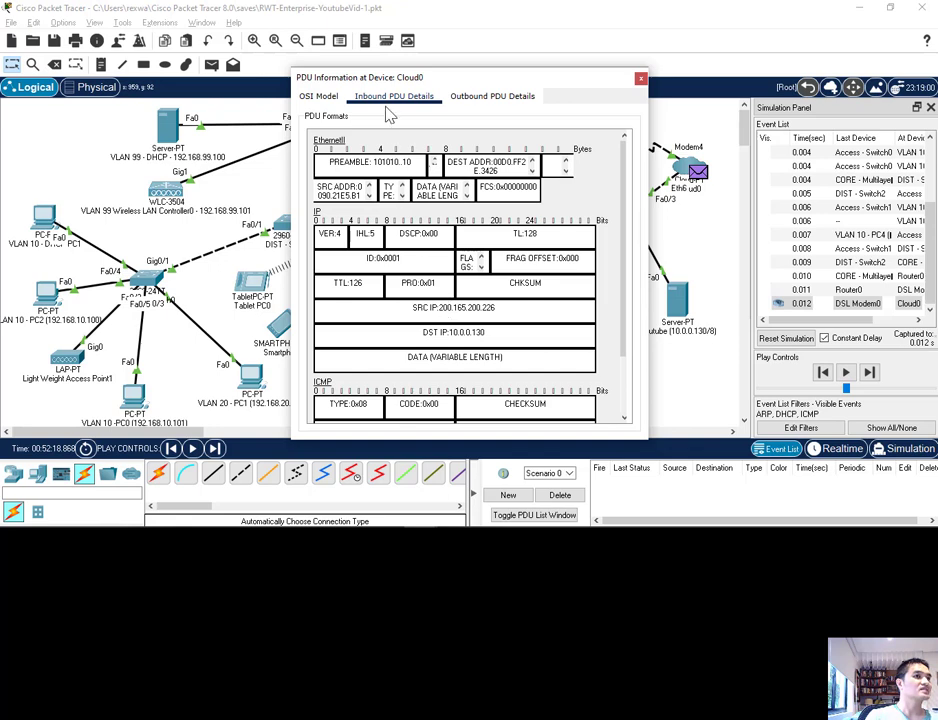
drag(379, 80, 261, 79)
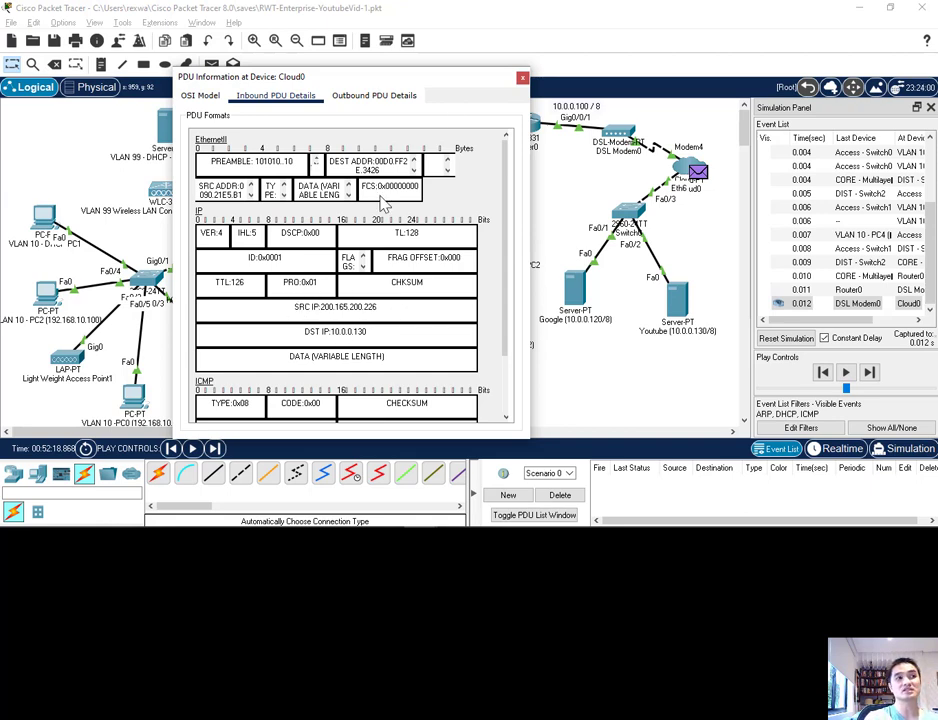
click(520, 78)
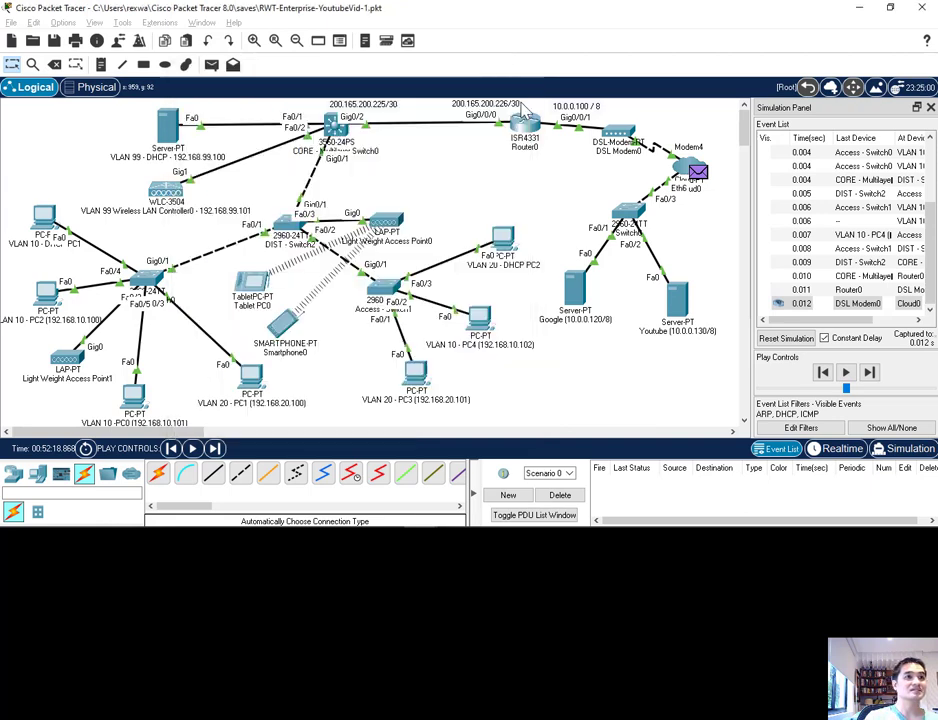
Advance the simulation event by event until the Youtube server's ICMP reply has travelled back to VLAN 10 - PC4.
click(835, 373)
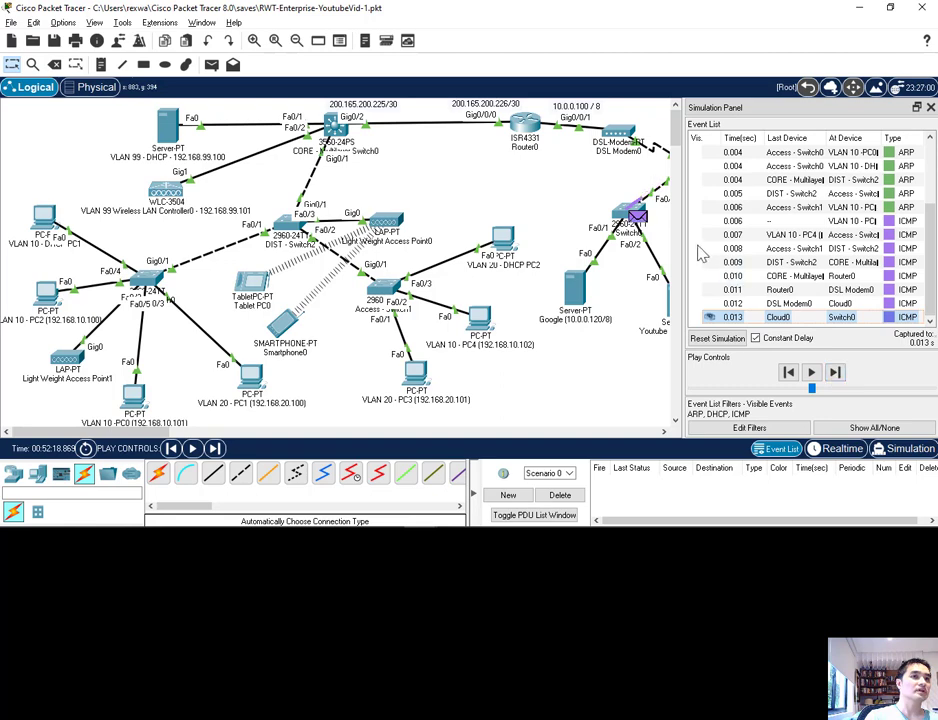
drag(695, 247, 757, 247)
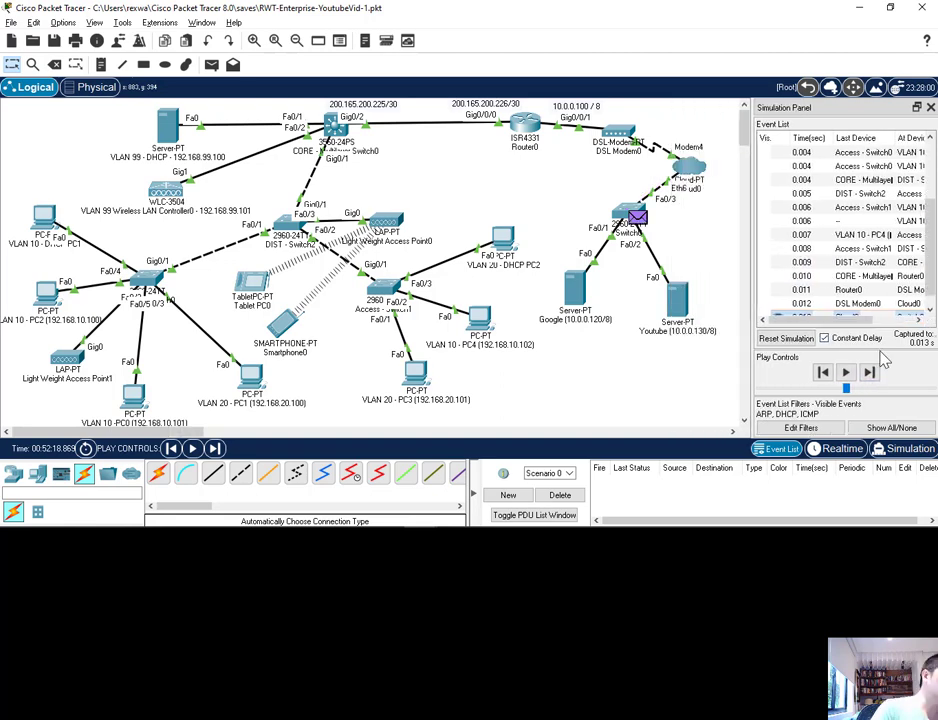
click(870, 373)
click(870, 373)
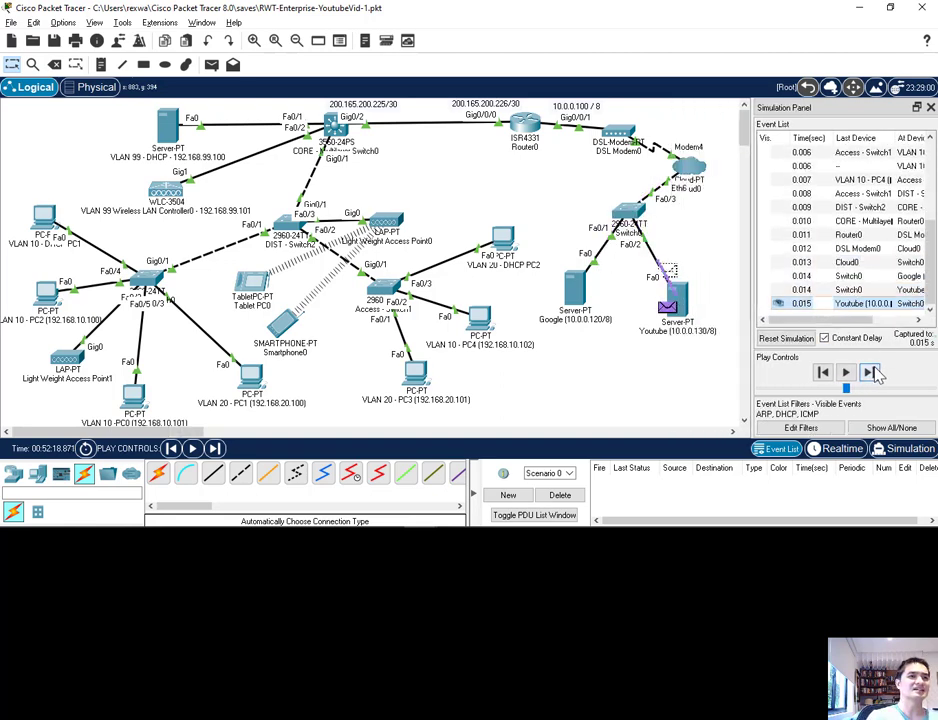
click(870, 373)
click(870, 373)
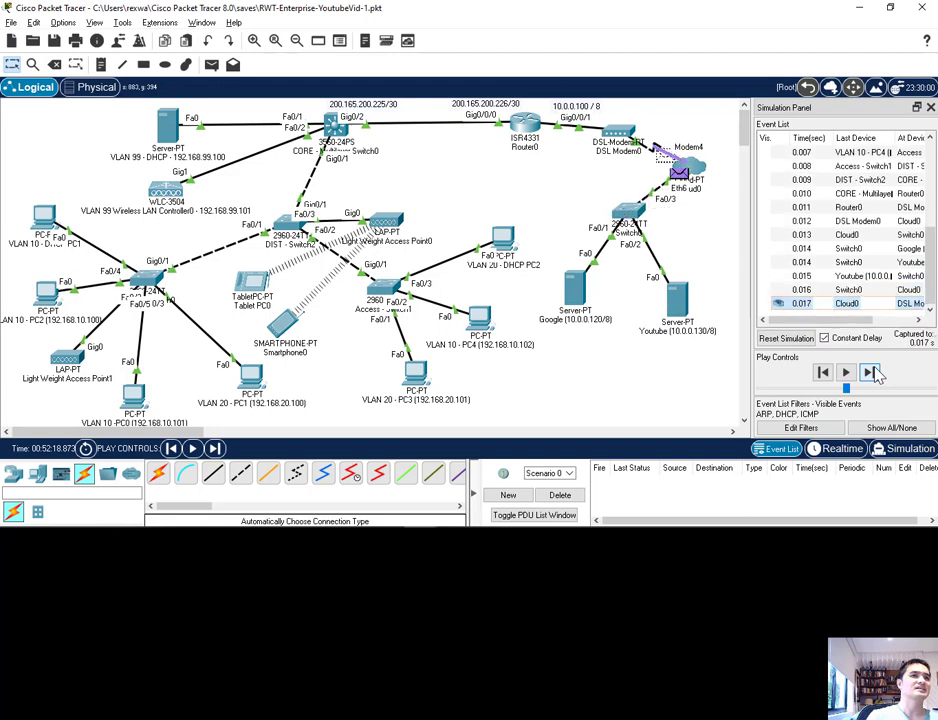
click(870, 373)
click(870, 373)
click(870, 373)
click(870, 373)
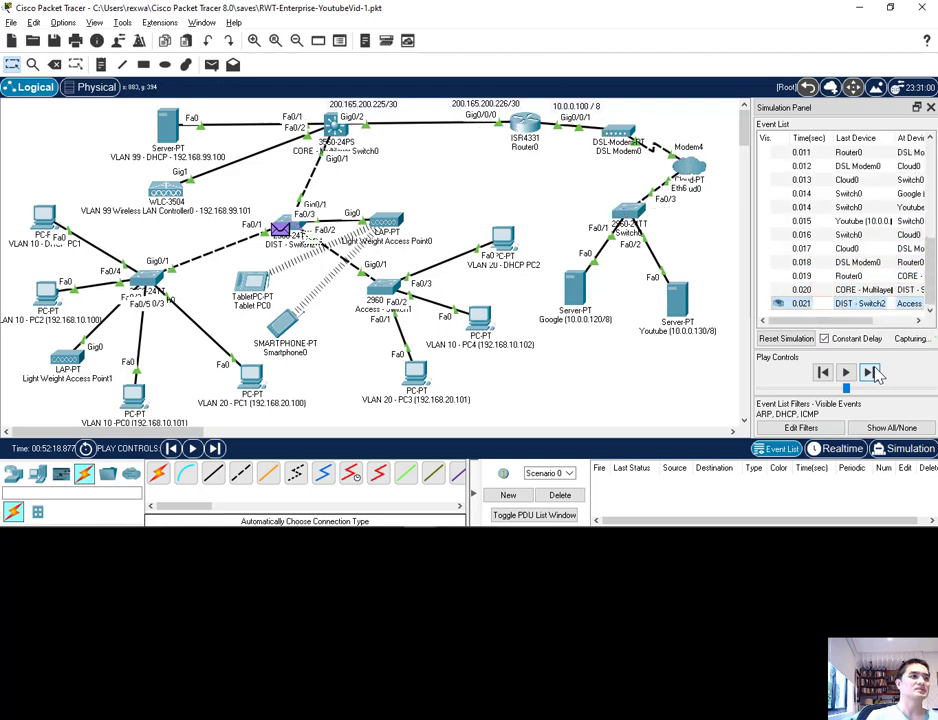
click(870, 373)
click(870, 373)
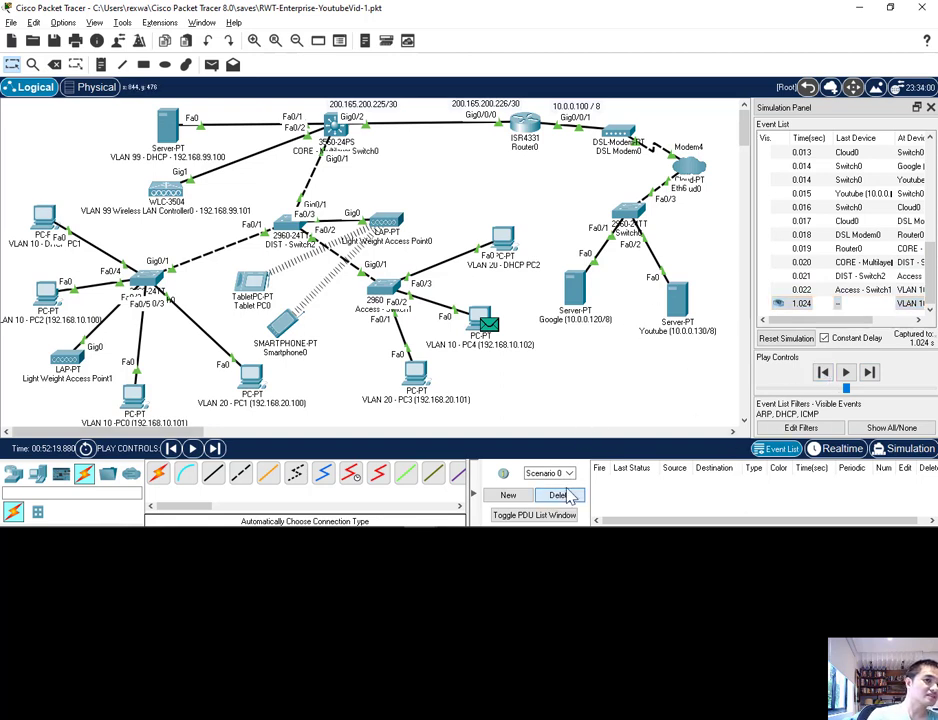
Delete the current simulation scenario and switch the workspace back to realtime mode.
click(560, 498)
click(94, 22)
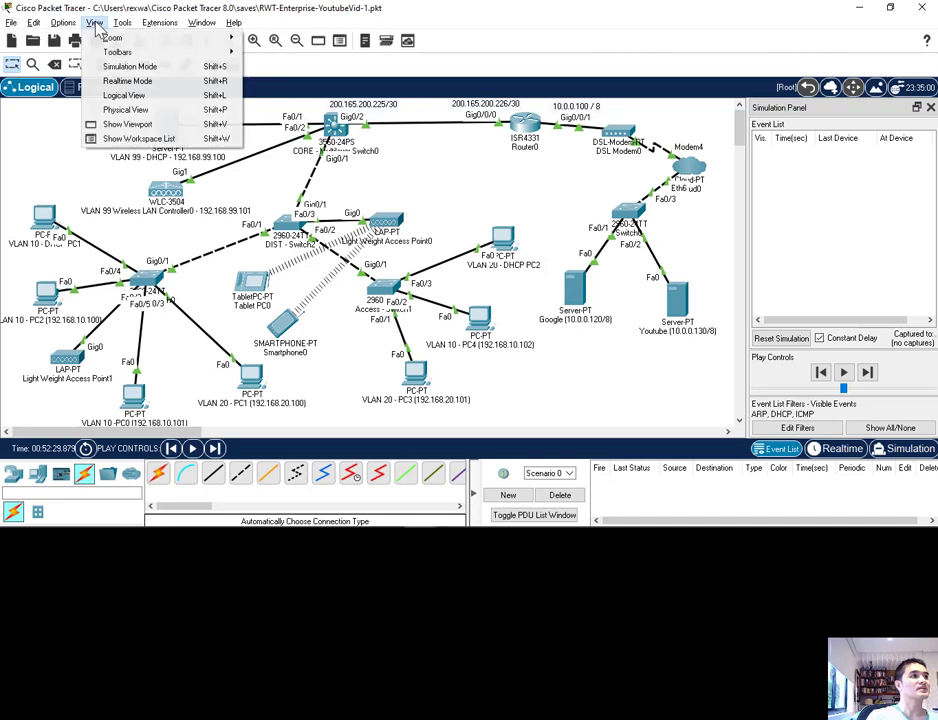
click(125, 82)
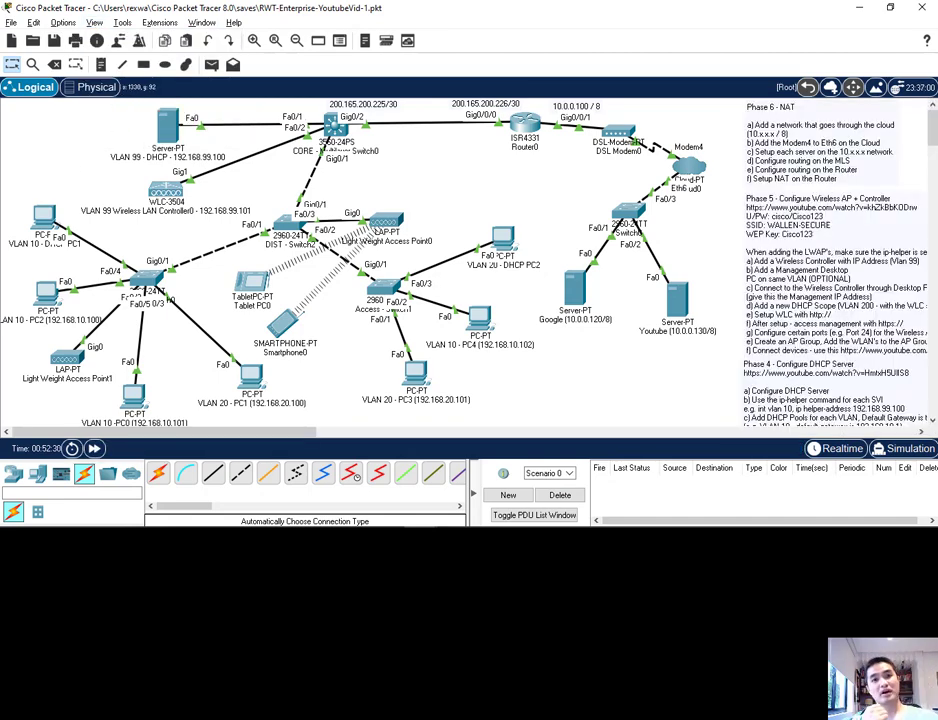